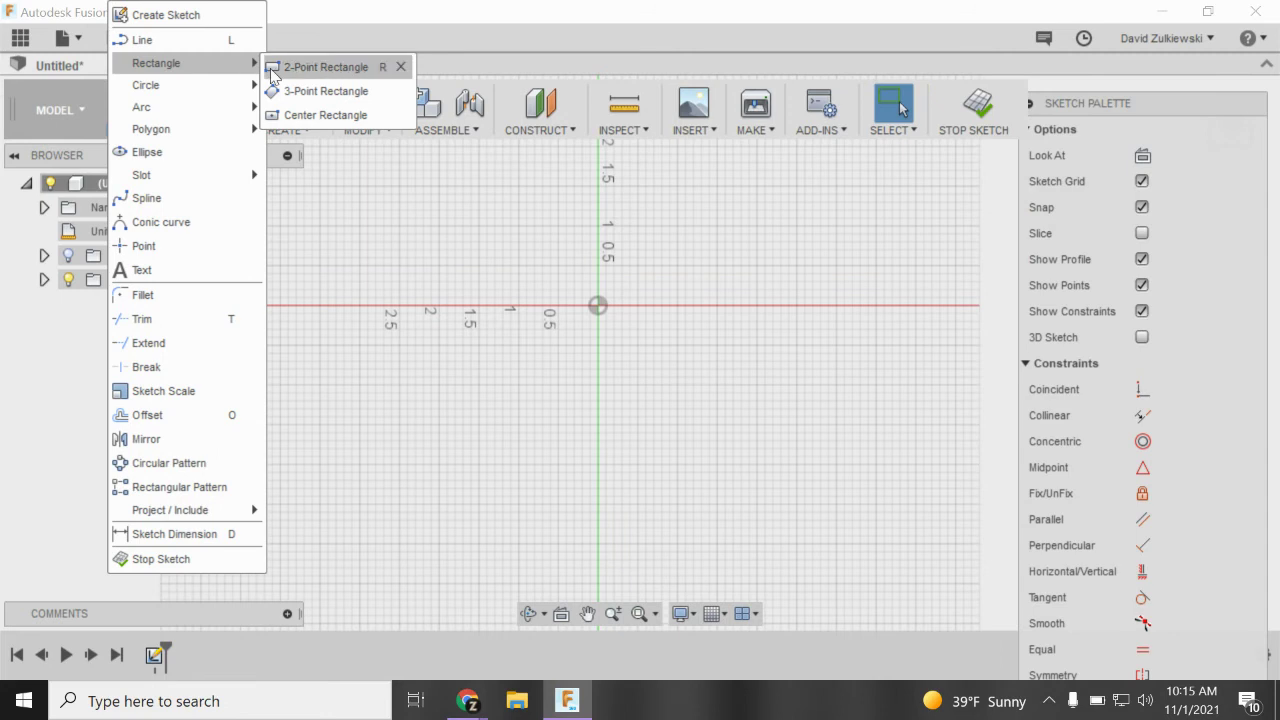
# Sketch a center rectangle on the origin, 4.5 in wide and 6.5 in long, and finish the sketch.
pyautogui.click(316, 115)
pyautogui.click(597, 305)
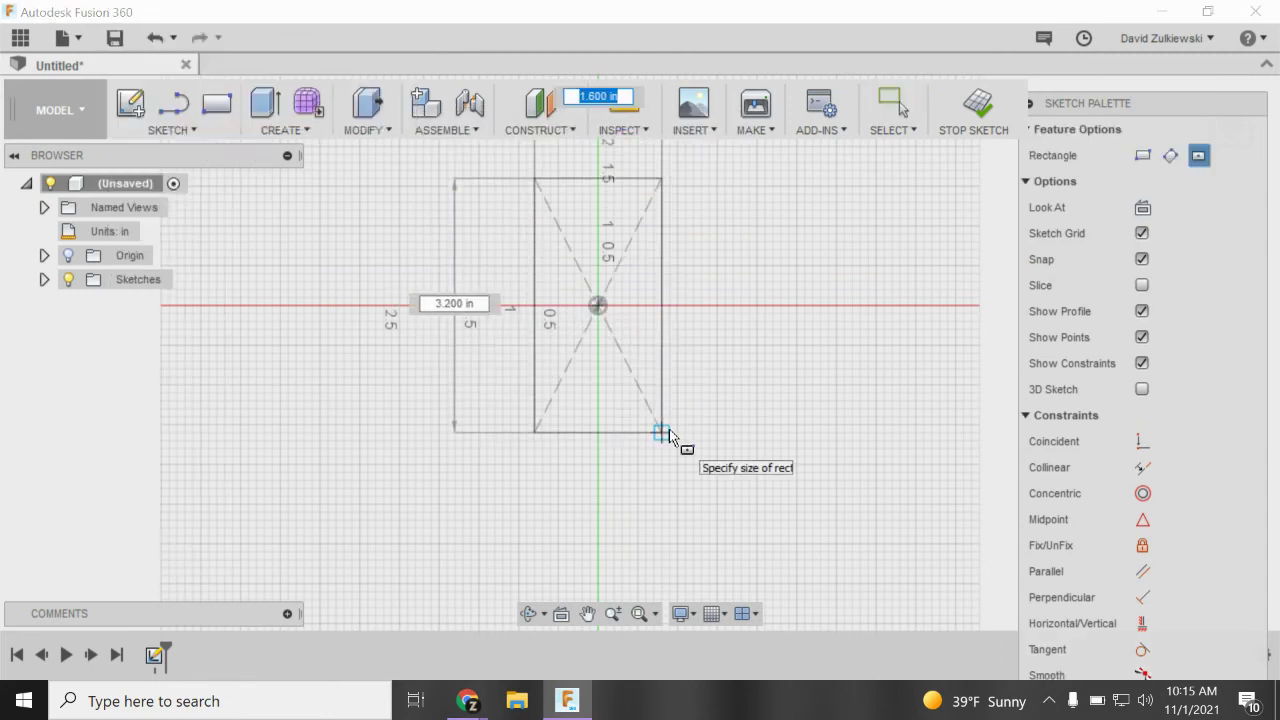
pyautogui.press('Tab')
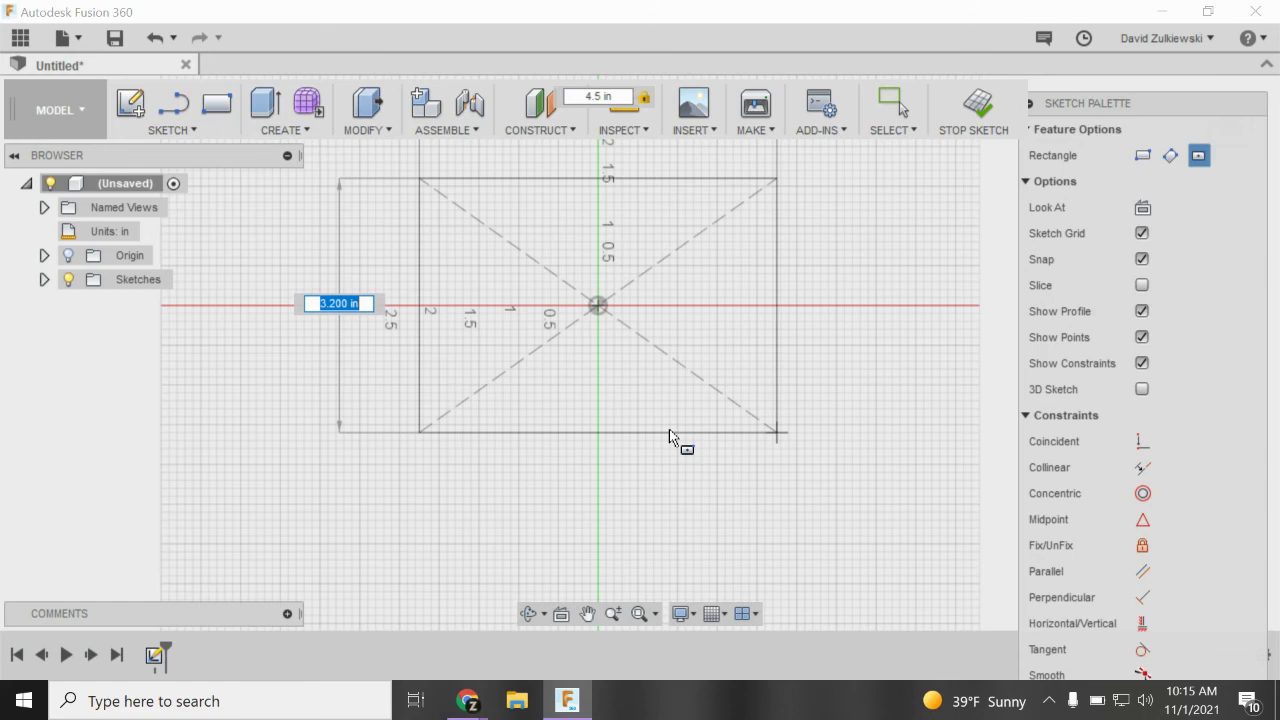
pyautogui.press('Return')
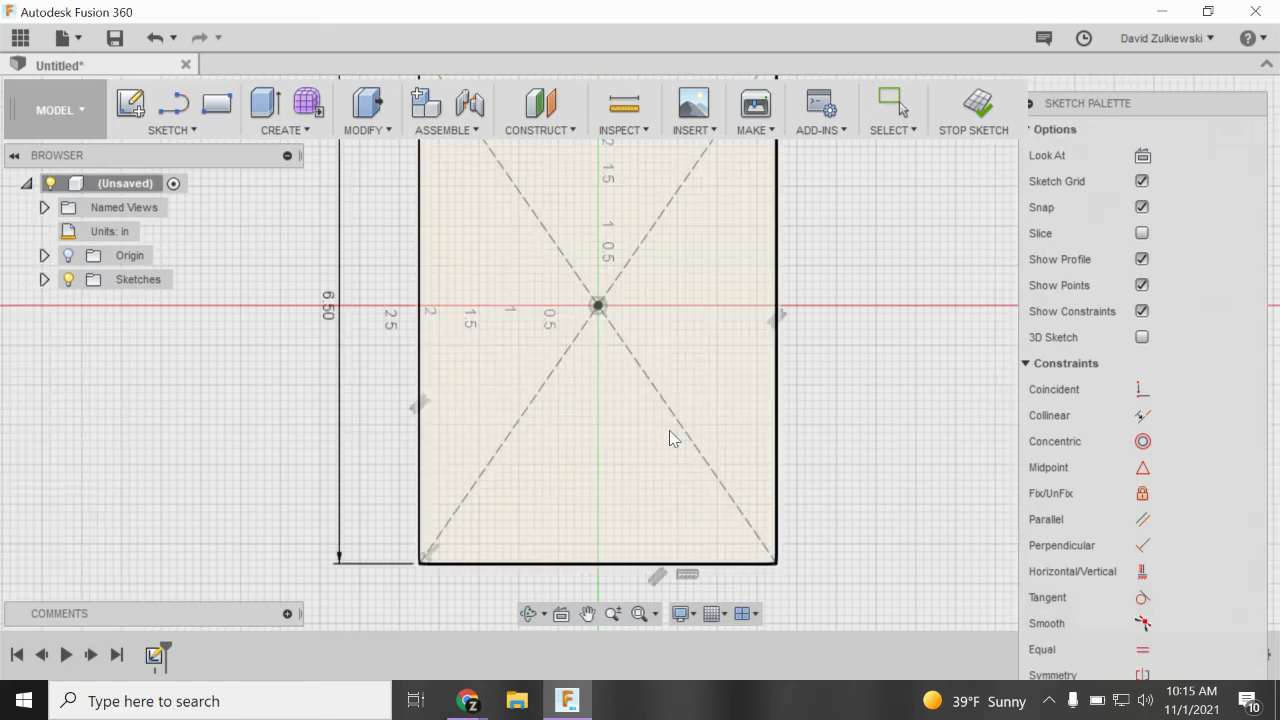
pyautogui.press('Escape')
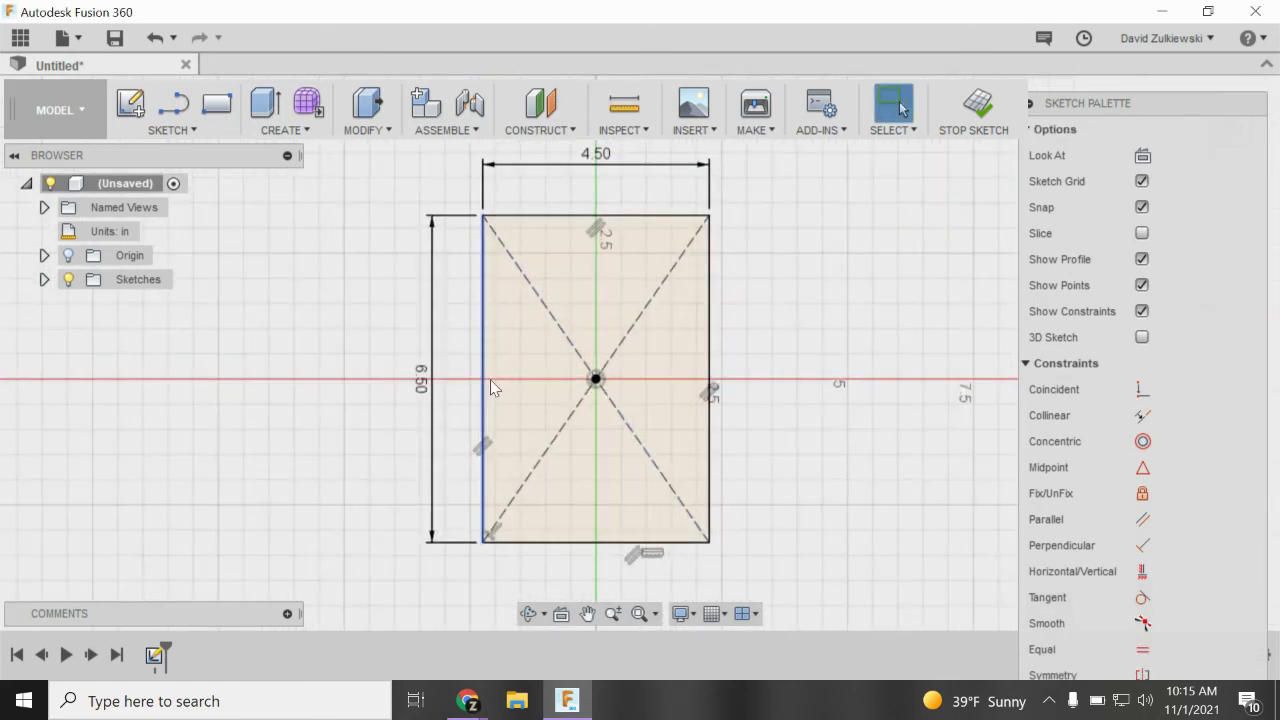
pyautogui.click(975, 108)
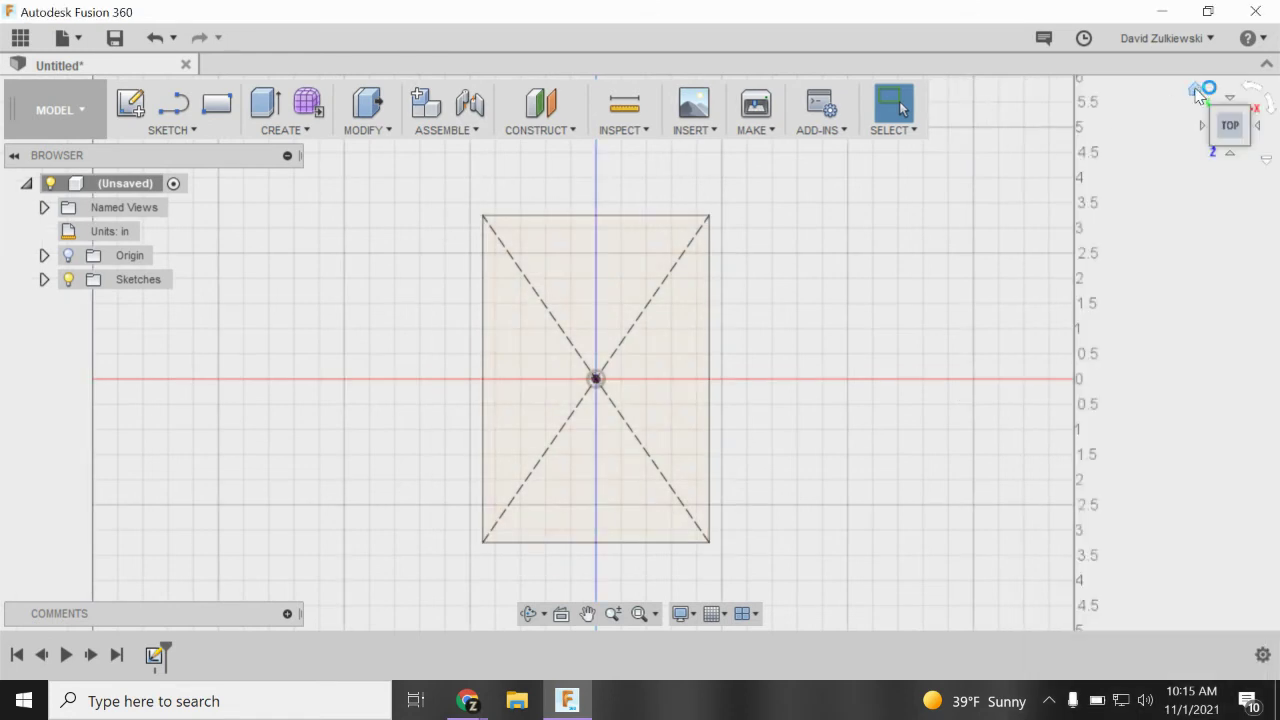
# Extrude the rectangle profile 0.5 in as a new body.
pyautogui.click(1198, 88)
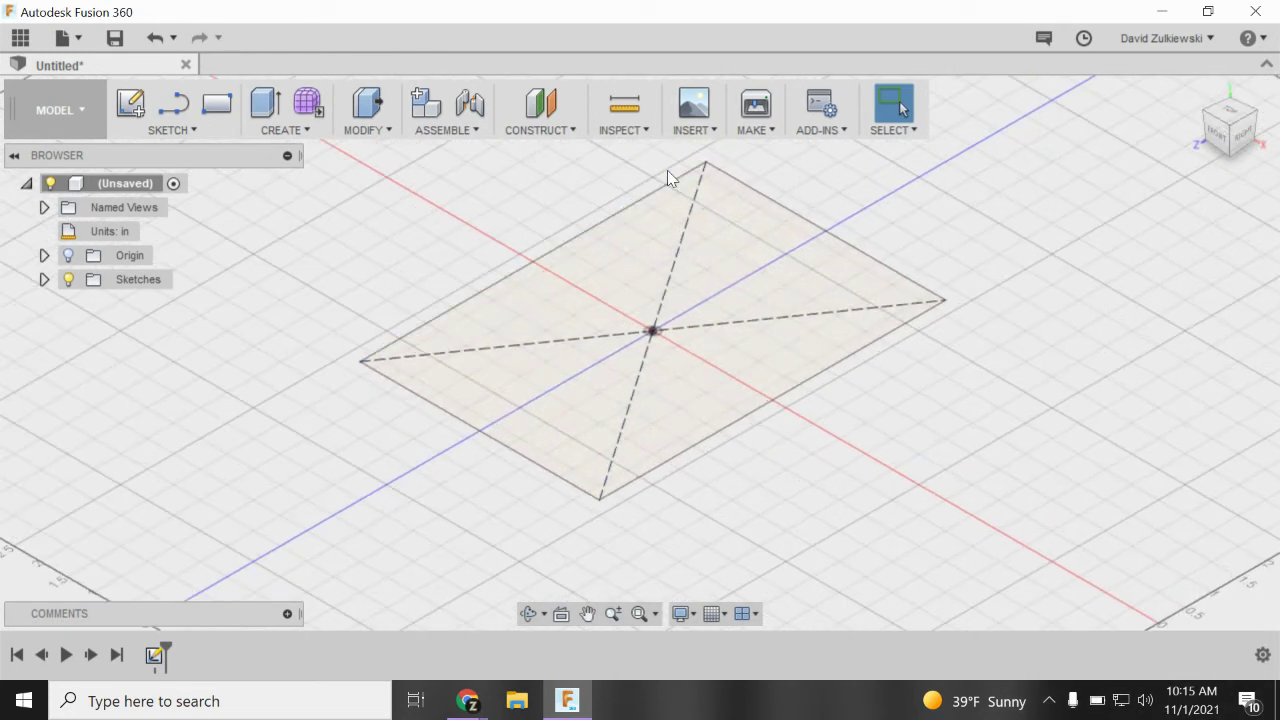
pyautogui.click(265, 102)
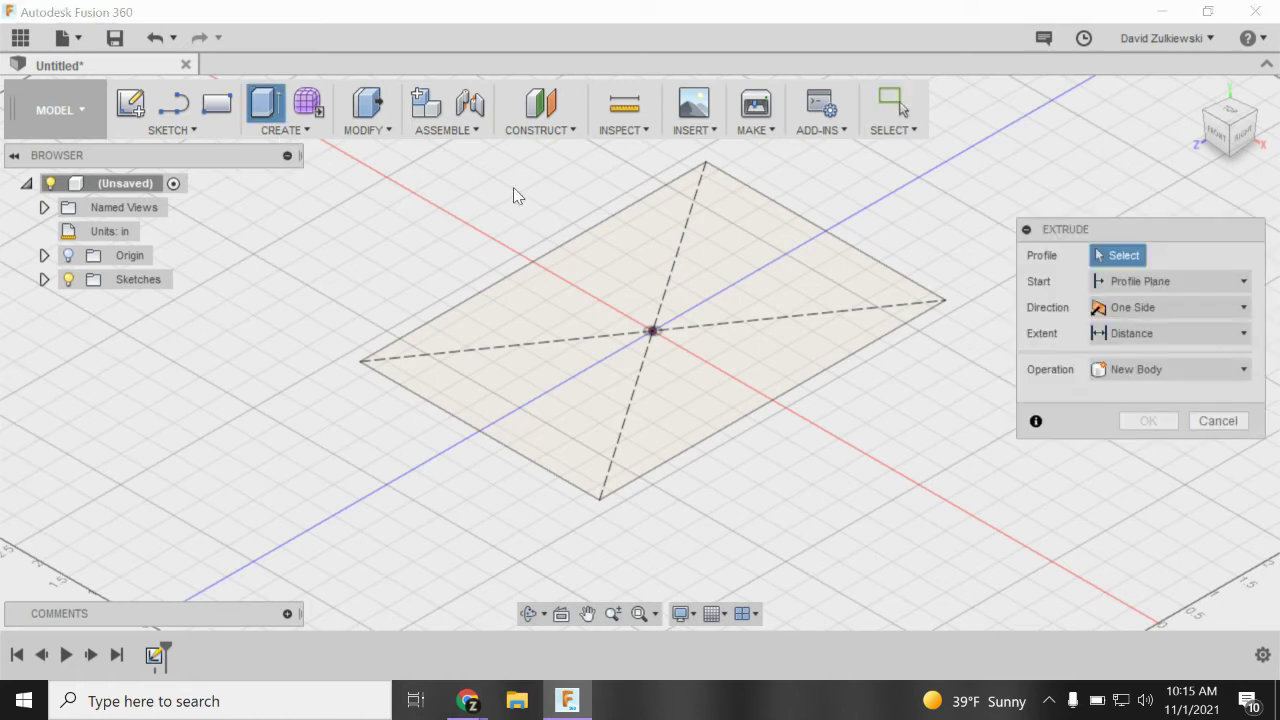
pyautogui.click(604, 262)
pyautogui.moveTo(645, 310); pyautogui.dragTo(700, 298)
pyautogui.write('.5')
pyautogui.press('Return')
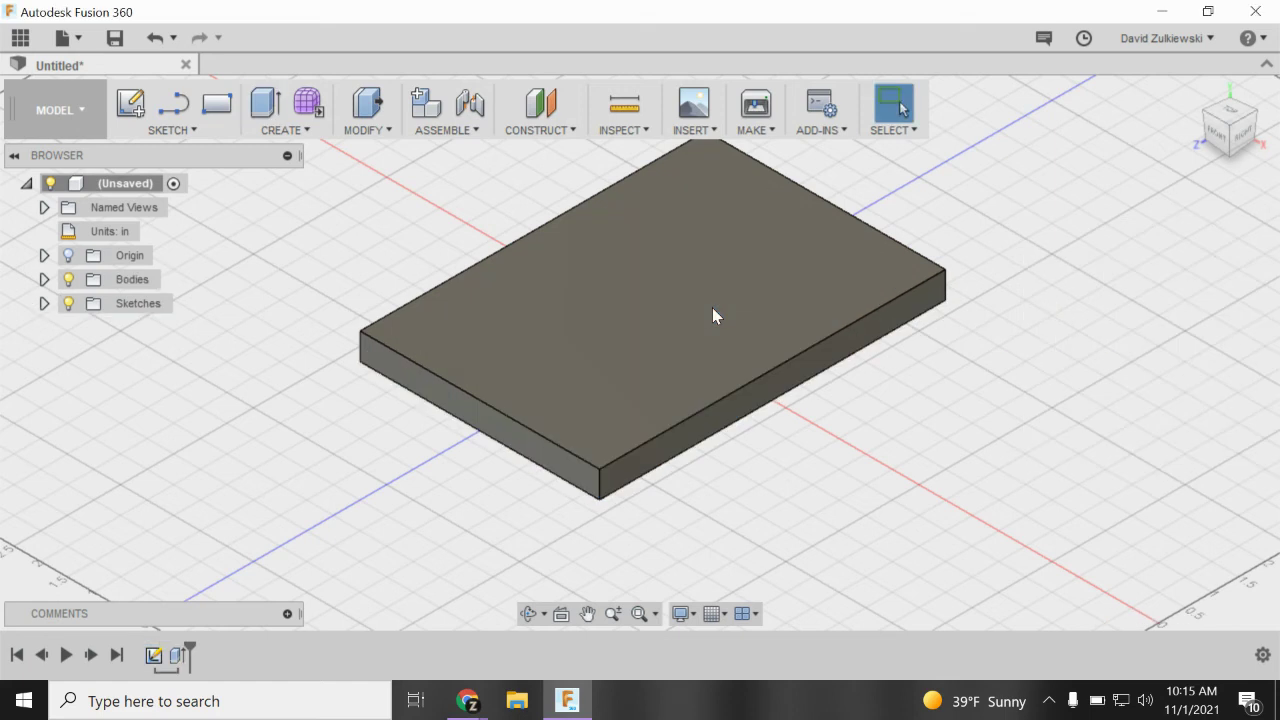
# Start a new sketch on the top face of the plate.
pyautogui.scroll(-3, 900, 140)
pyautogui.scroll(4, 968, 115)
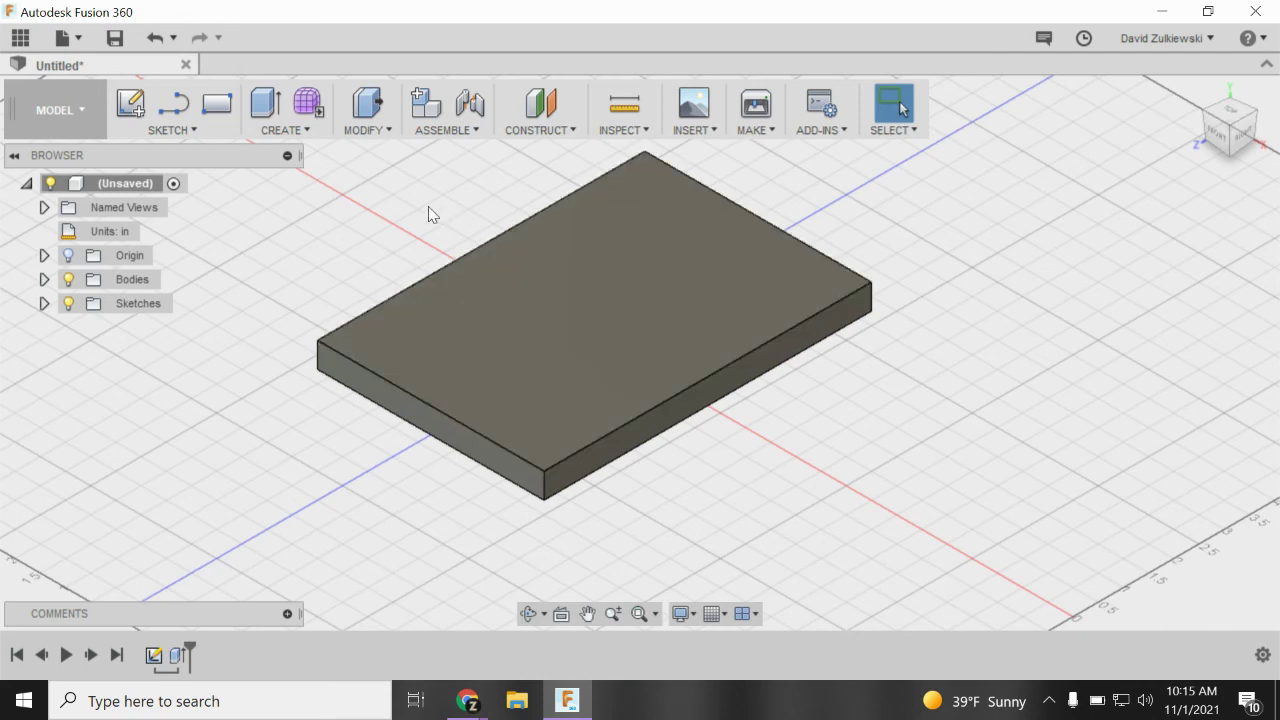
pyautogui.click(139, 109)
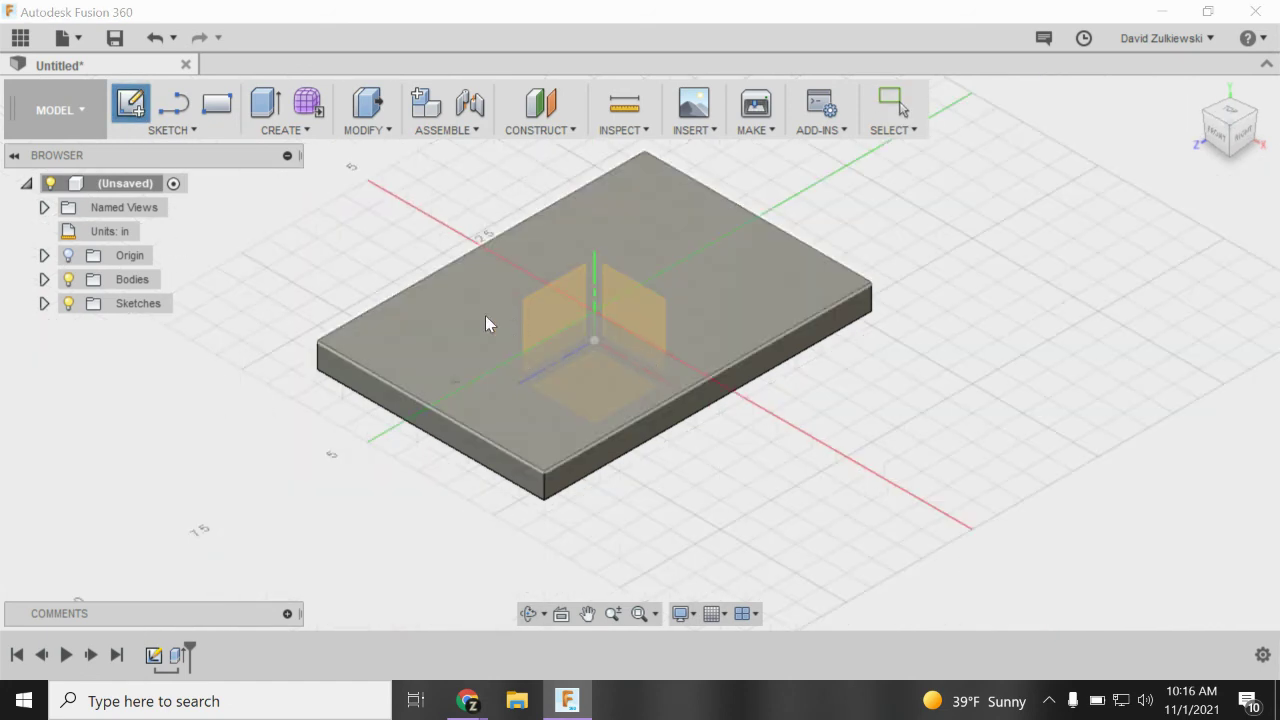
pyautogui.click(430, 349)
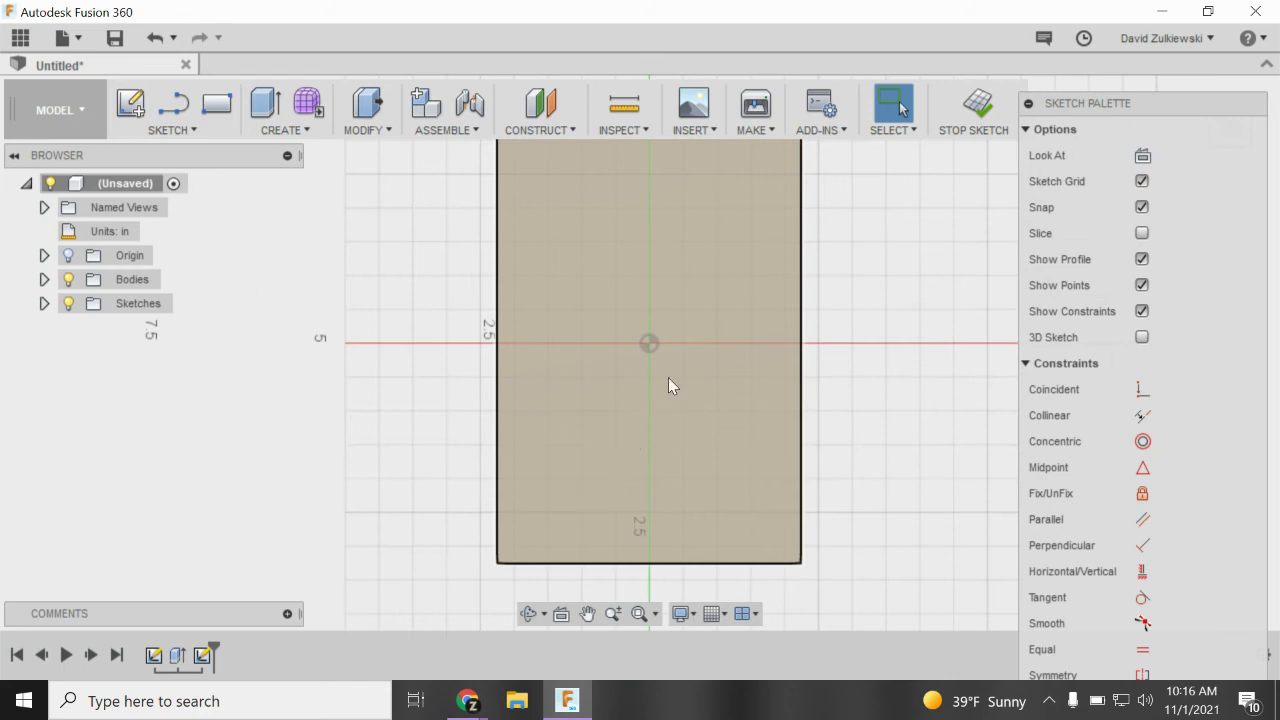
# Draw a 180° center point arc of radius 1.12 in below the origin, opening upward, and place its radius dimension outside the plate.
pyautogui.click(190, 130)
pyautogui.moveTo(193, 137)
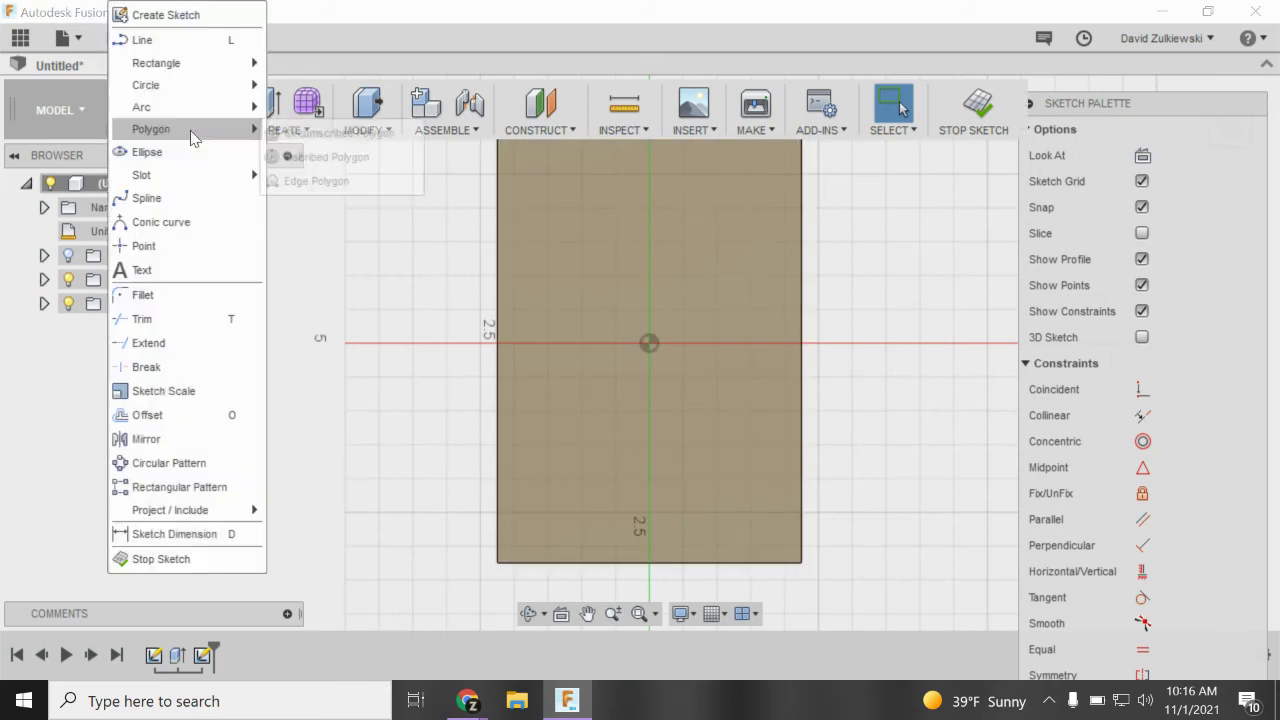
pyautogui.moveTo(191, 106)
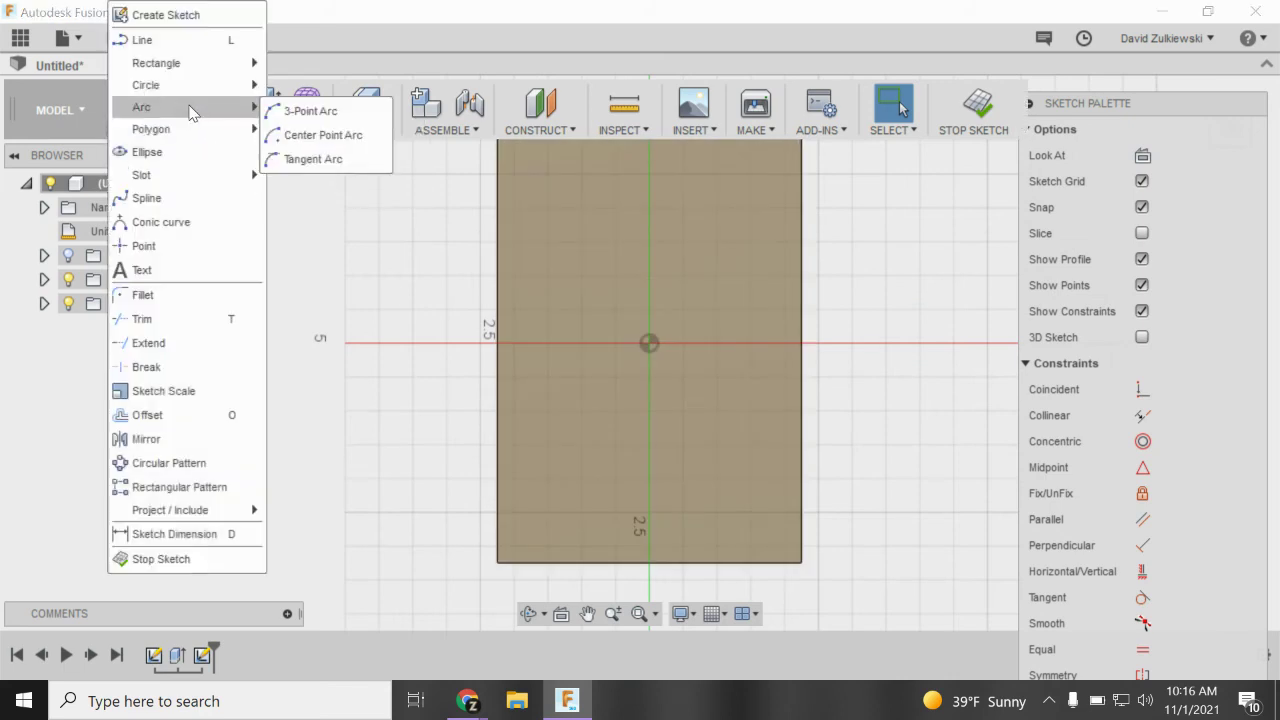
pyautogui.click(301, 136)
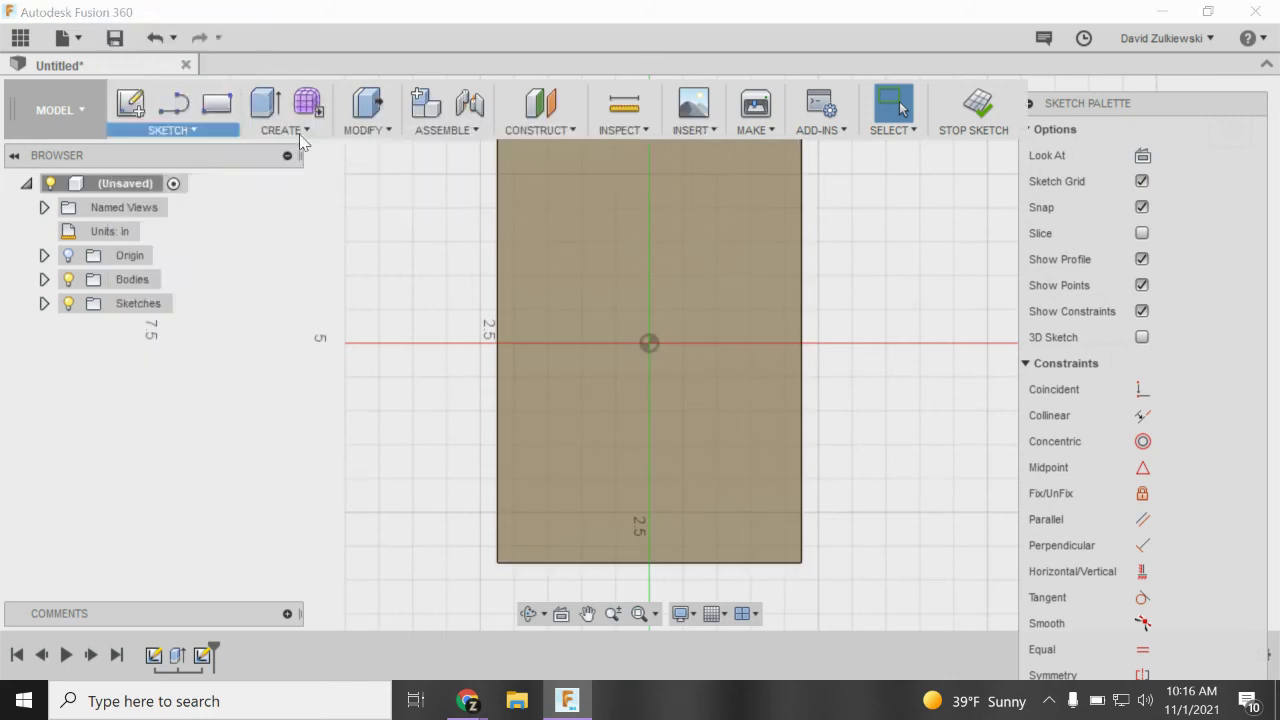
pyautogui.click(650, 446)
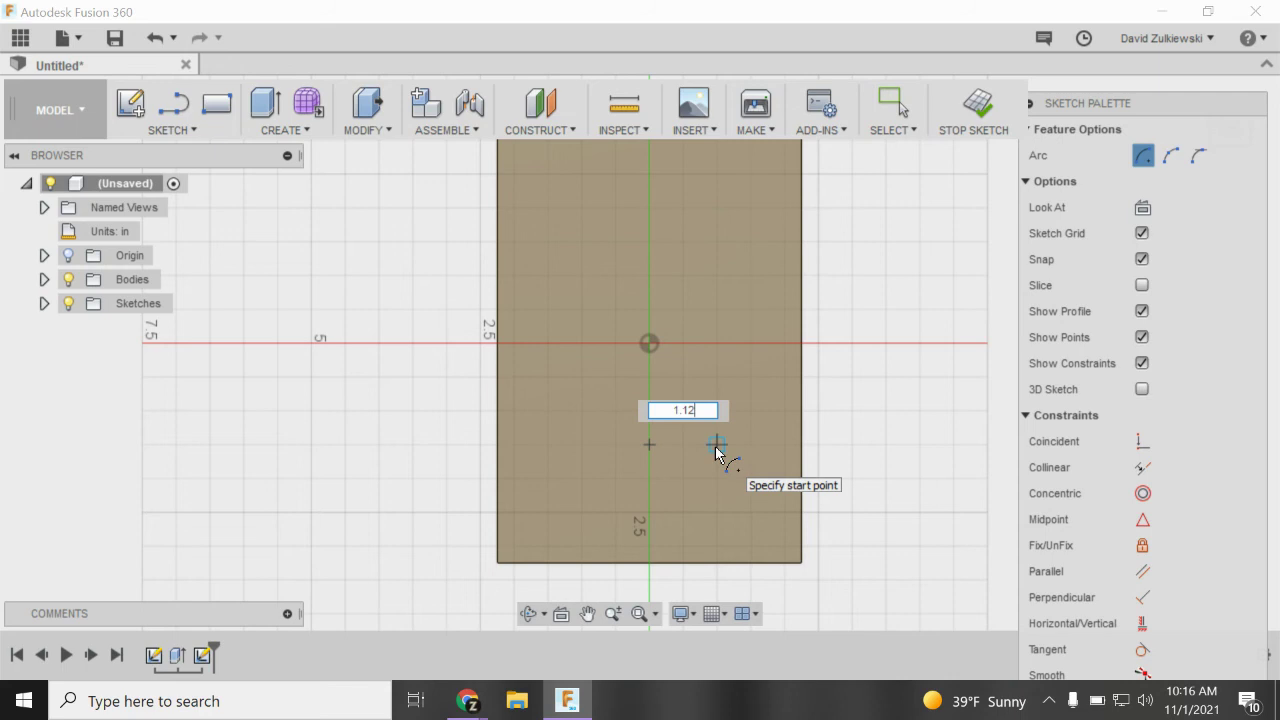
pyautogui.press('Tab')
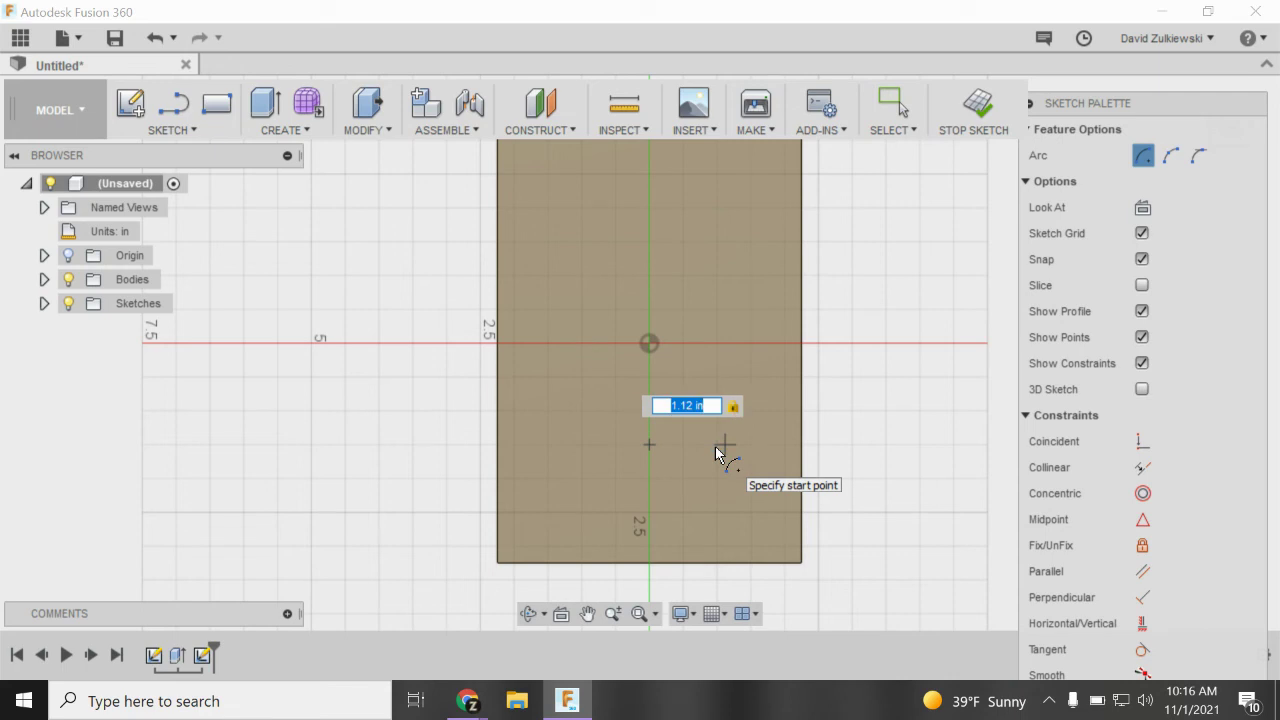
pyautogui.click(715, 446)
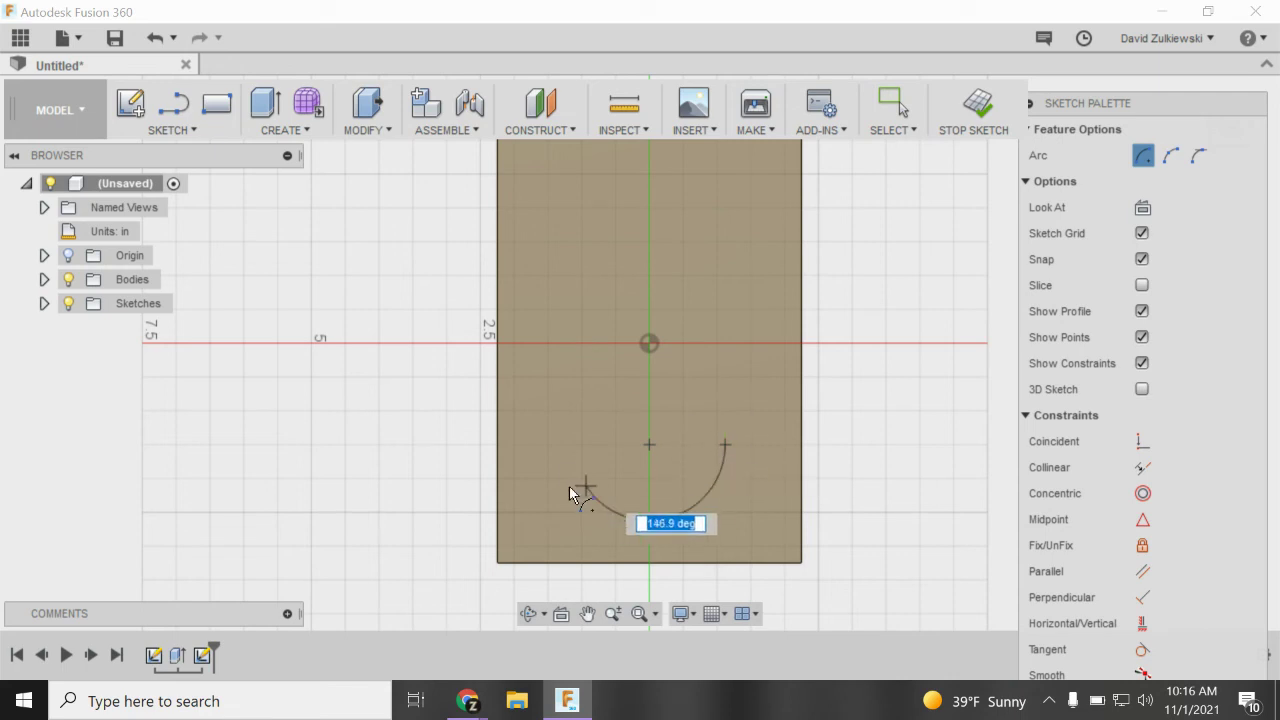
pyautogui.write('180')
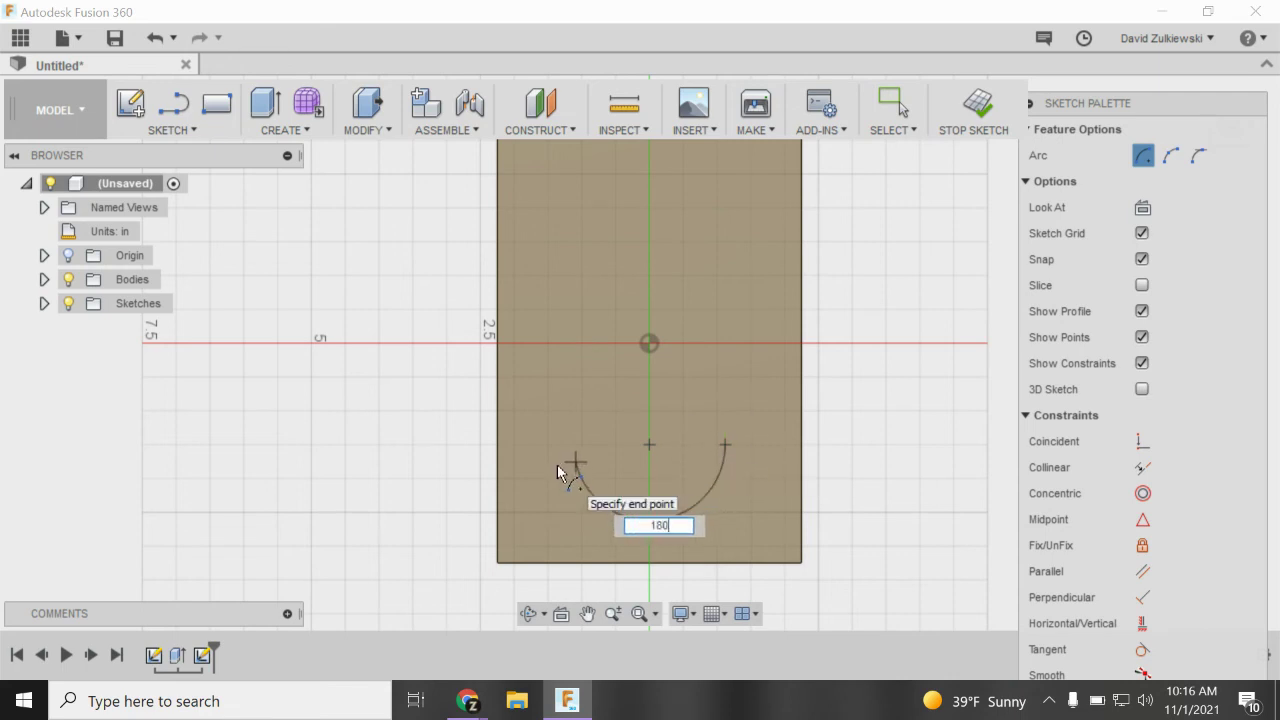
pyautogui.press('Tab')
pyautogui.press('Return')
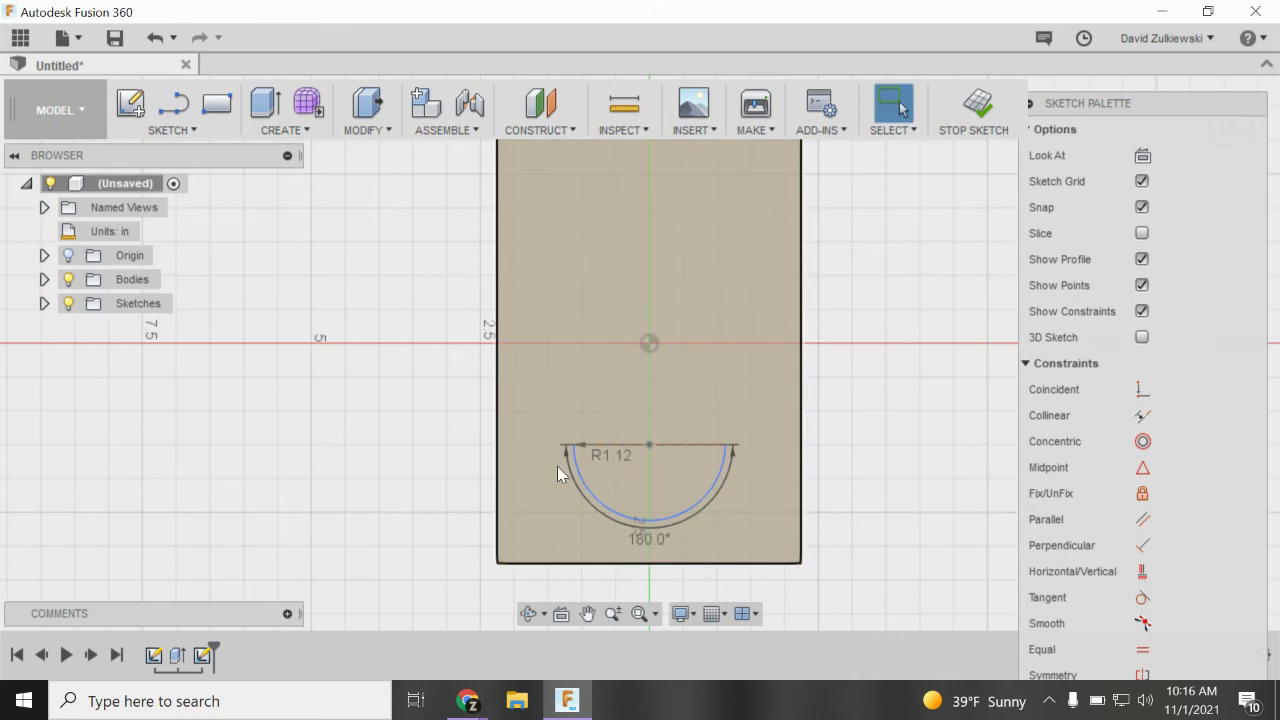
pyautogui.moveTo(601, 458); pyautogui.dragTo(380, 543)
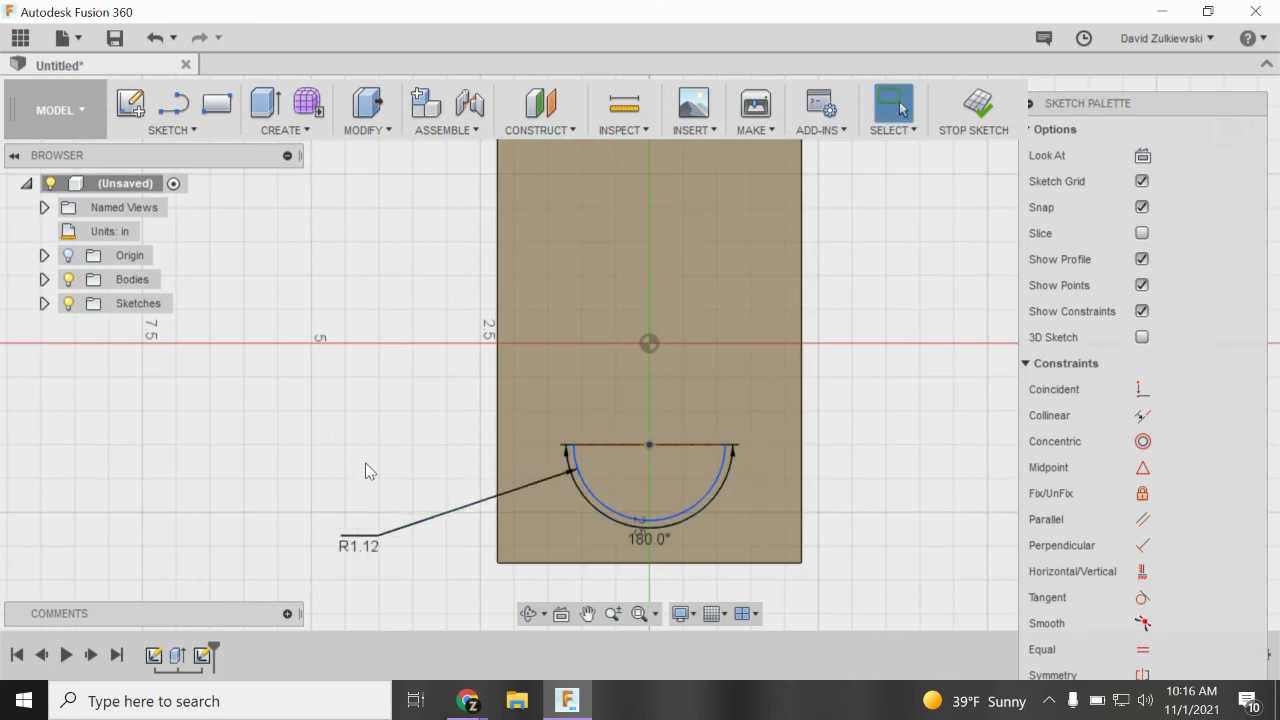
# Draw a second 180° center point arc of radius 1.5 in, concentric with the first arc.
pyautogui.click(172, 130)
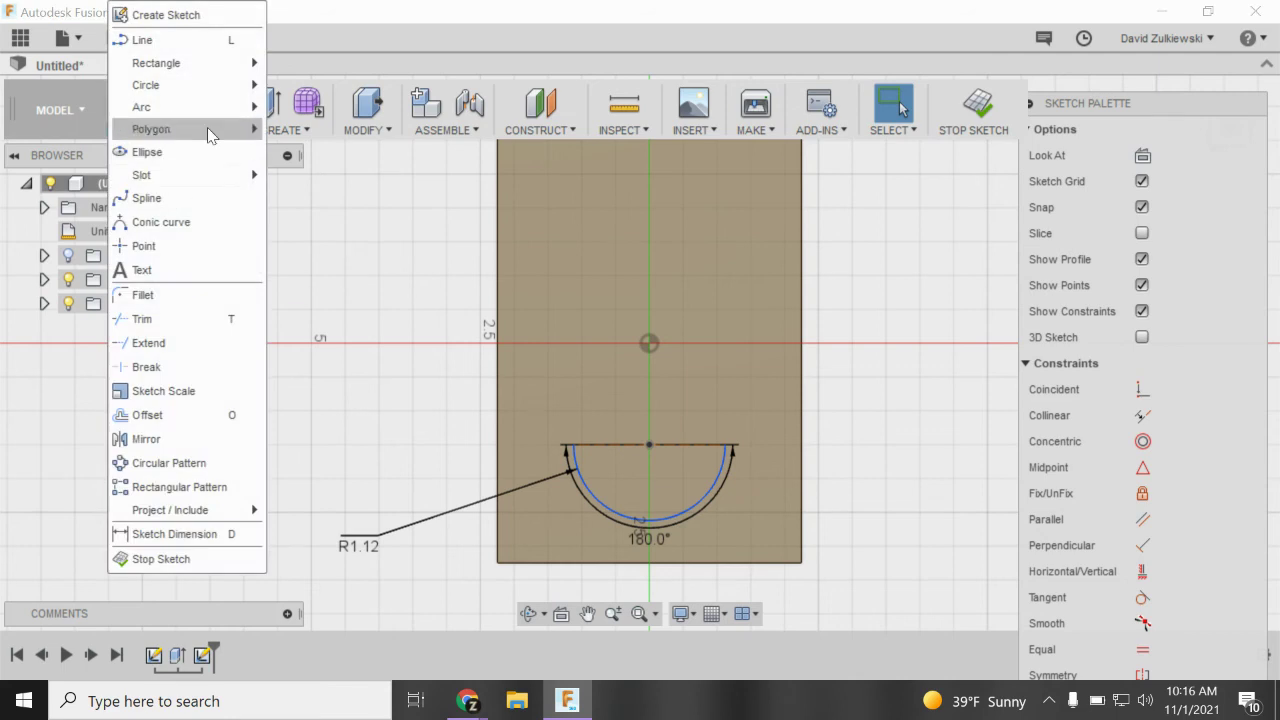
pyautogui.moveTo(245, 107)
pyautogui.click(320, 134)
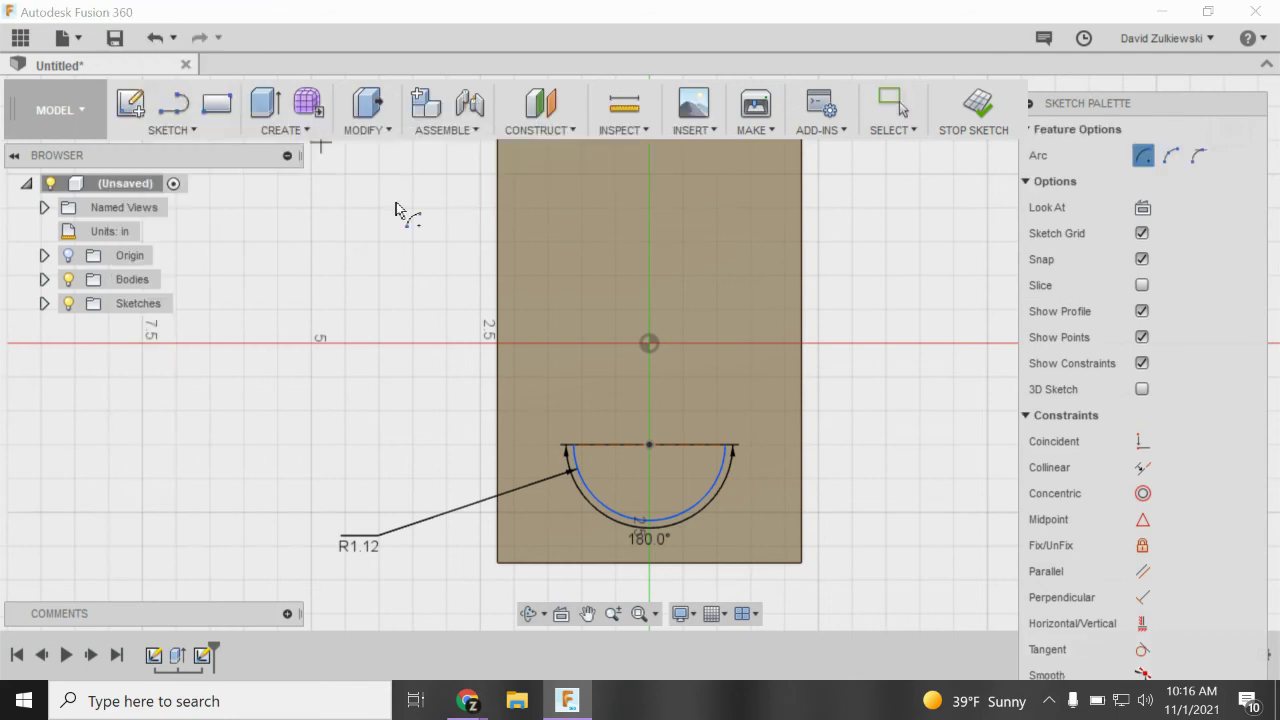
pyautogui.click(650, 443)
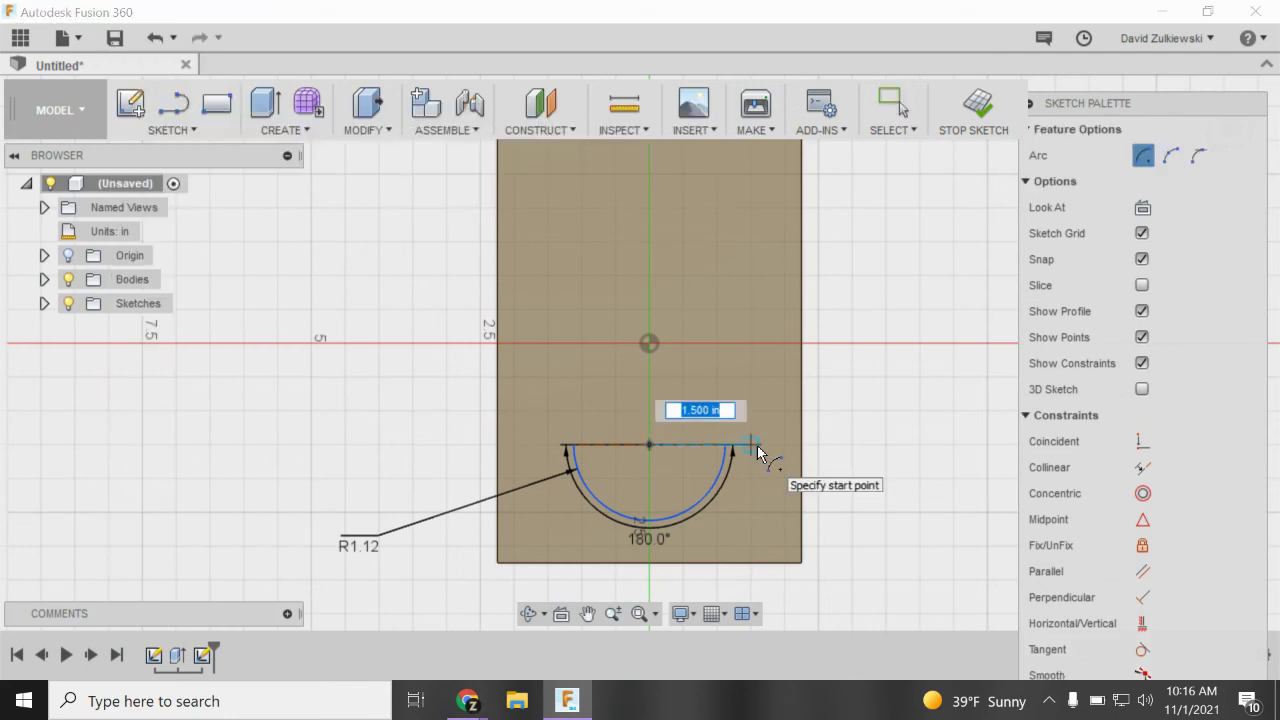
pyautogui.write('1.5')
pyautogui.press('Tab')
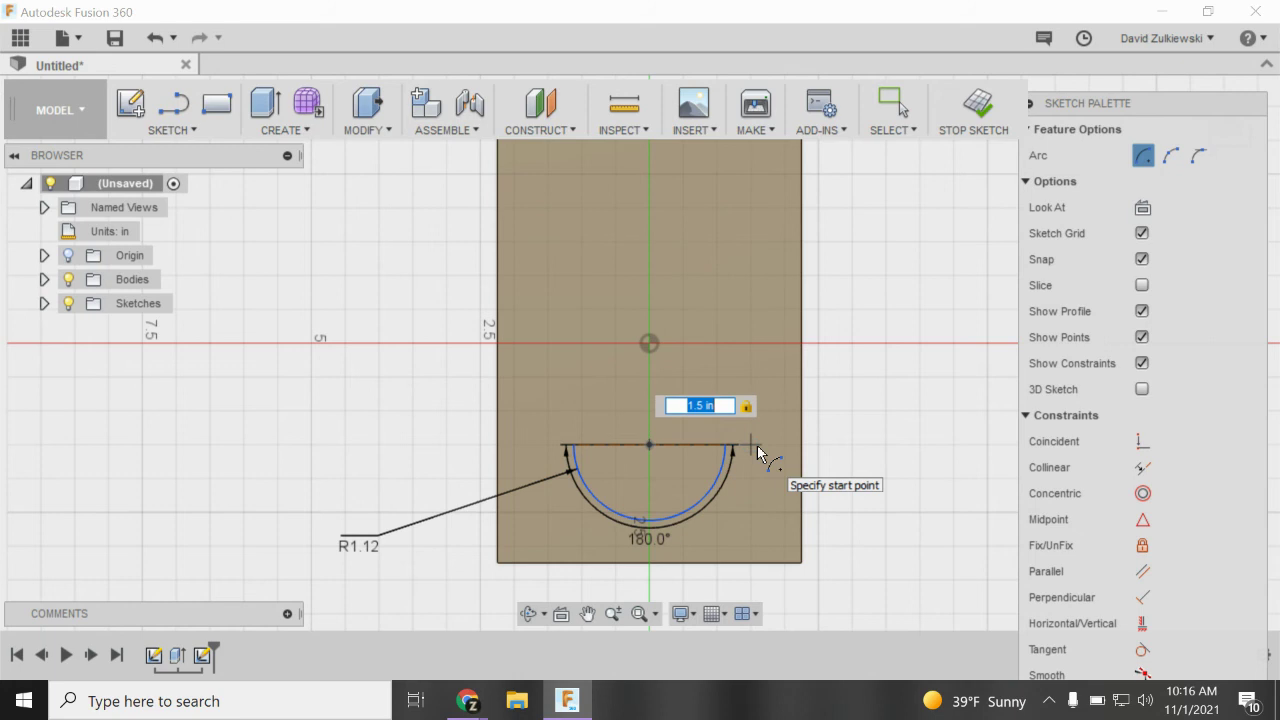
pyautogui.click(757, 445)
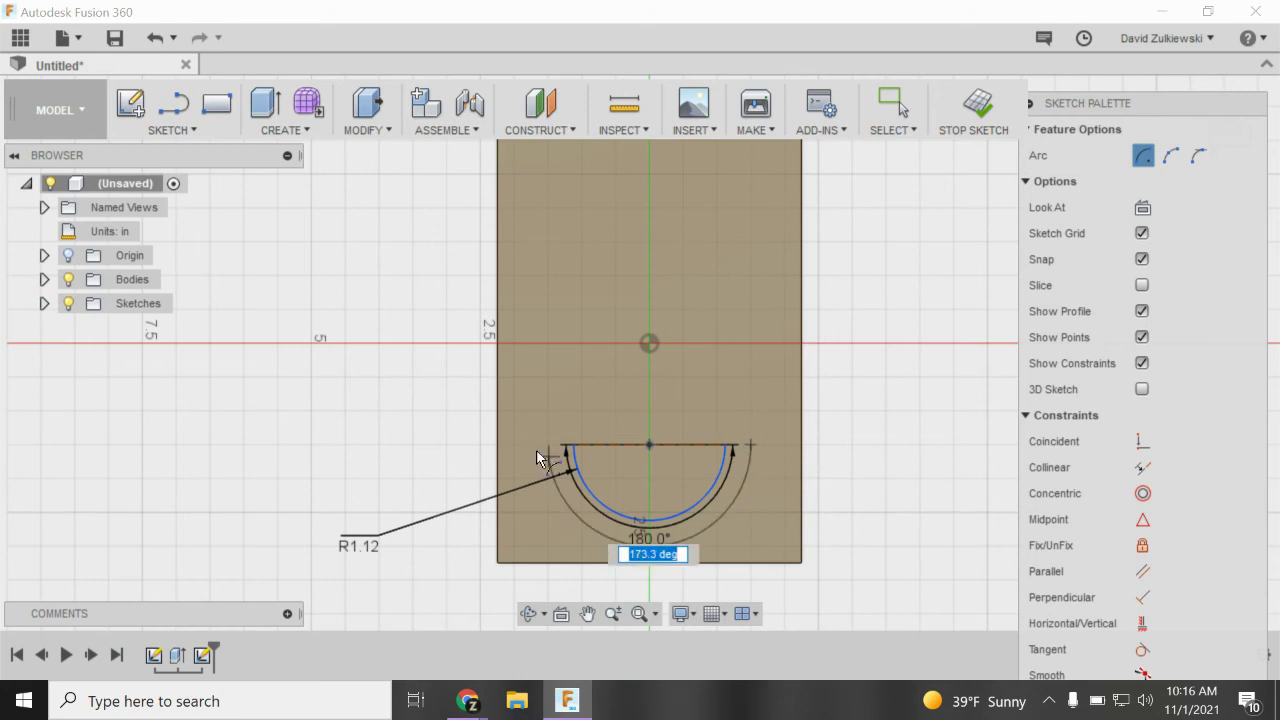
pyautogui.write('180')
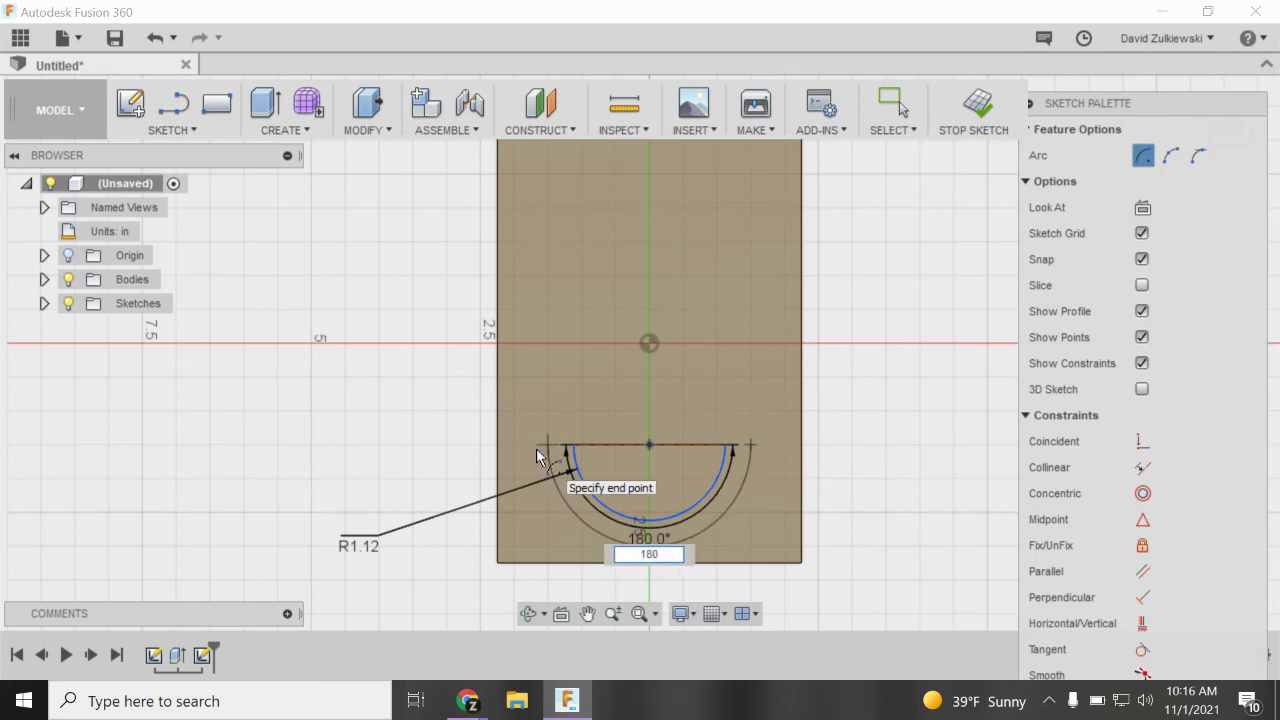
pyautogui.press('Return')
pyautogui.press('Escape')
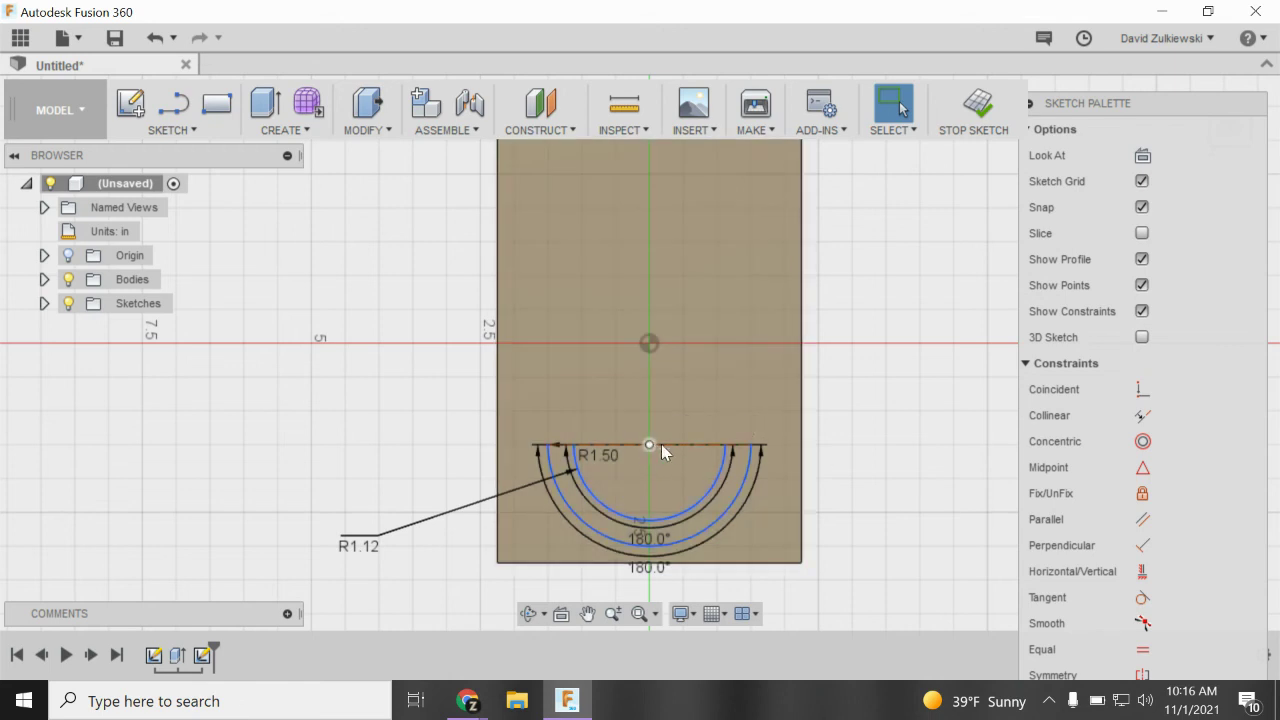
# Dimension the arcs' center point horizontally to the plate's right edge at 2.25 in.
pyautogui.click(178, 131)
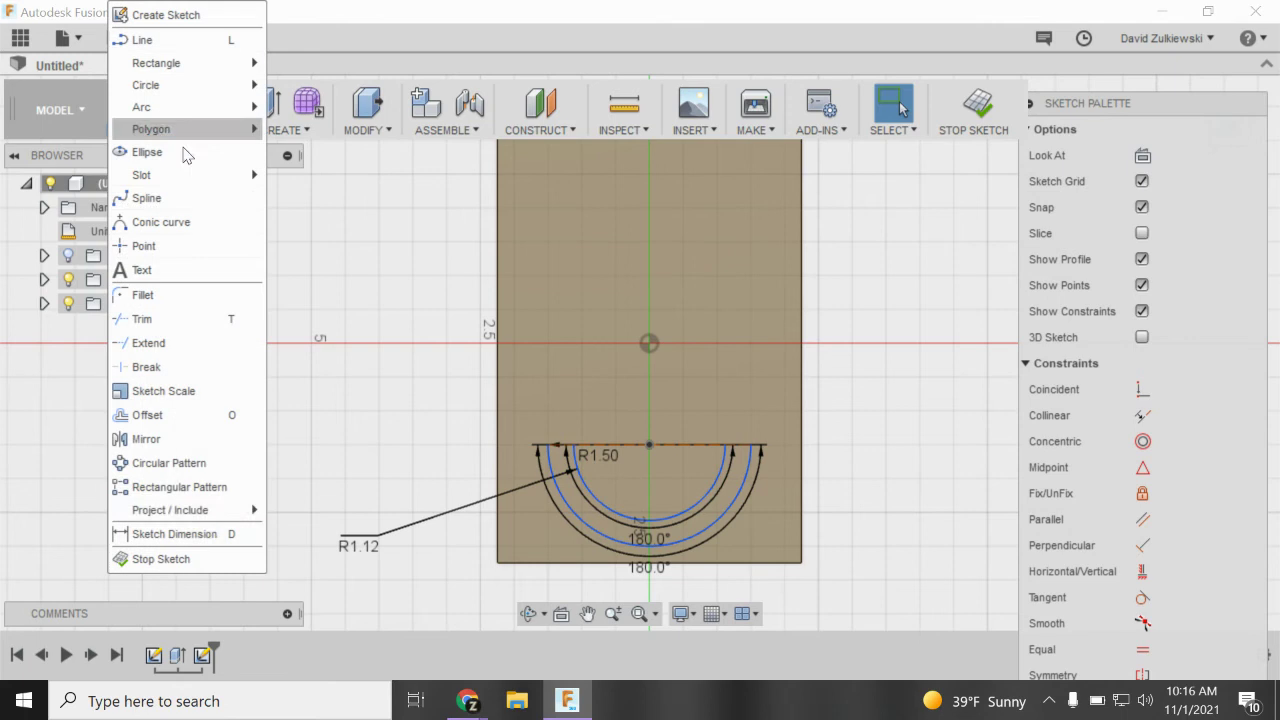
pyautogui.click(217, 533)
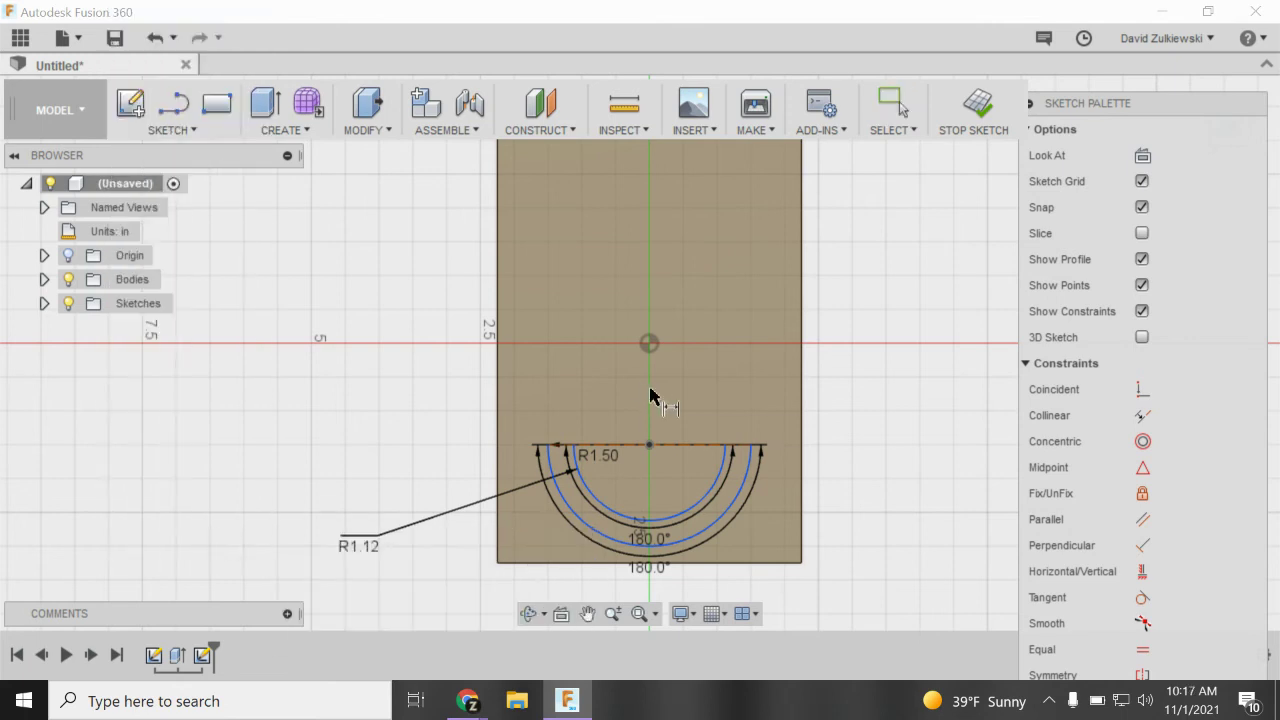
pyautogui.click(649, 446)
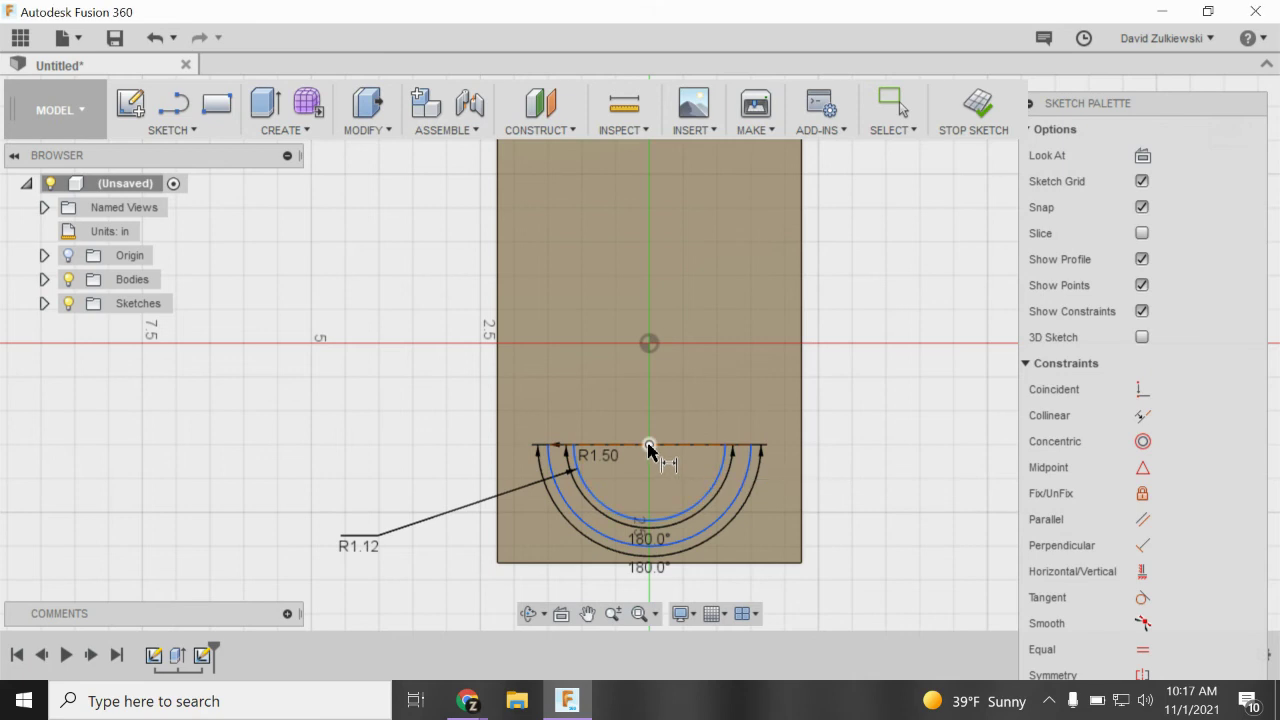
pyautogui.click(803, 442)
pyautogui.click(896, 593)
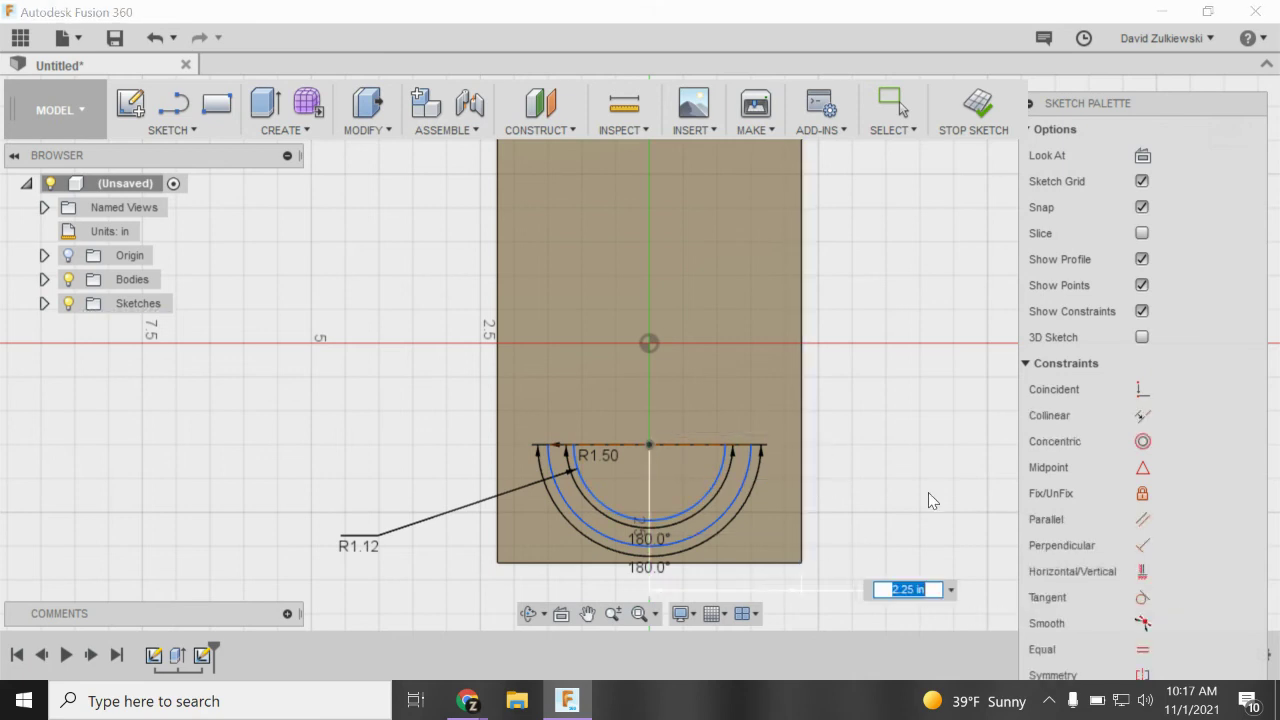
pyautogui.press('Return')
# Dimension the arcs' center point vertically to the plate's bottom edge at 2.5 in and move the 1.5 in radius dimension outside the plate.
pyautogui.scroll(-2, 865, 498)
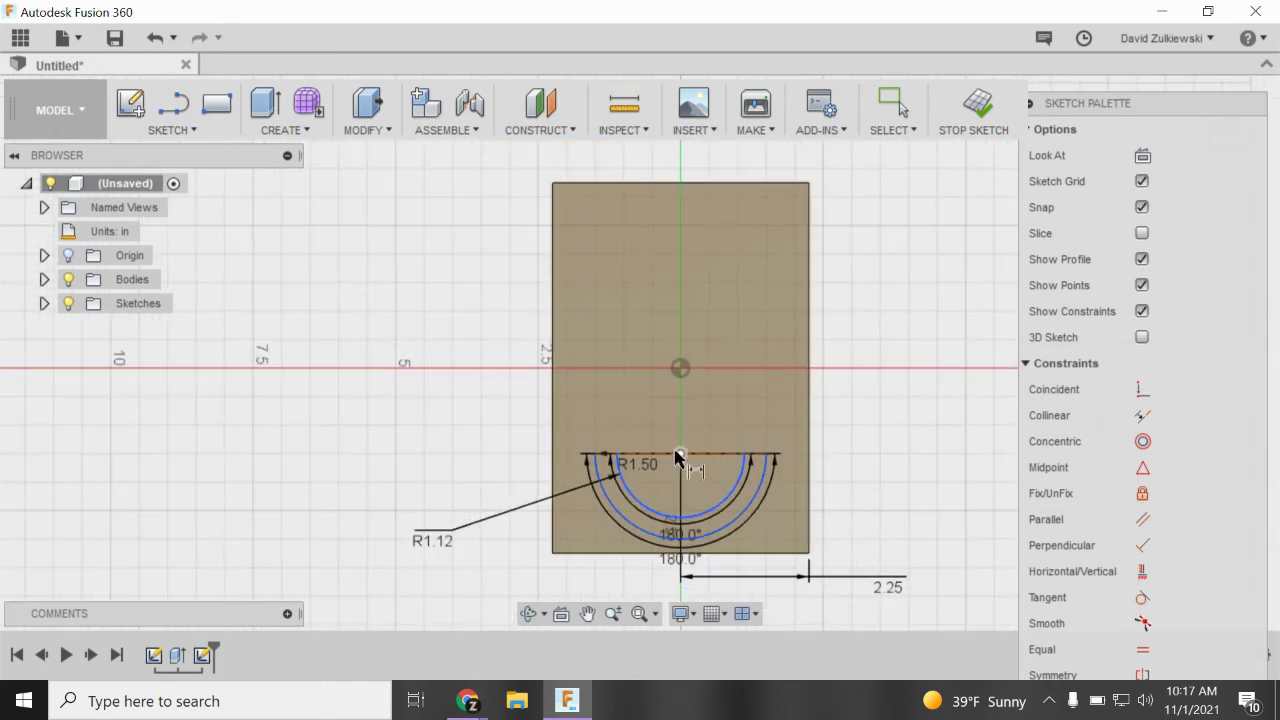
pyautogui.click(680, 455)
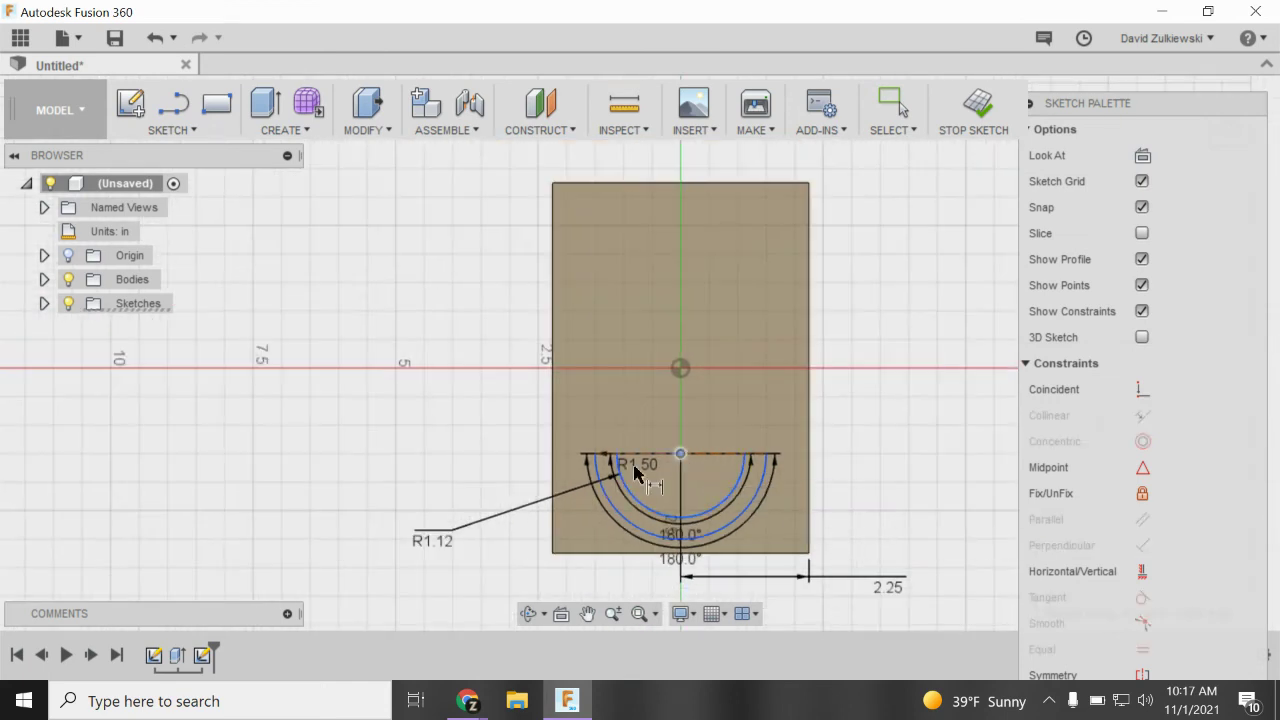
pyautogui.click(624, 554)
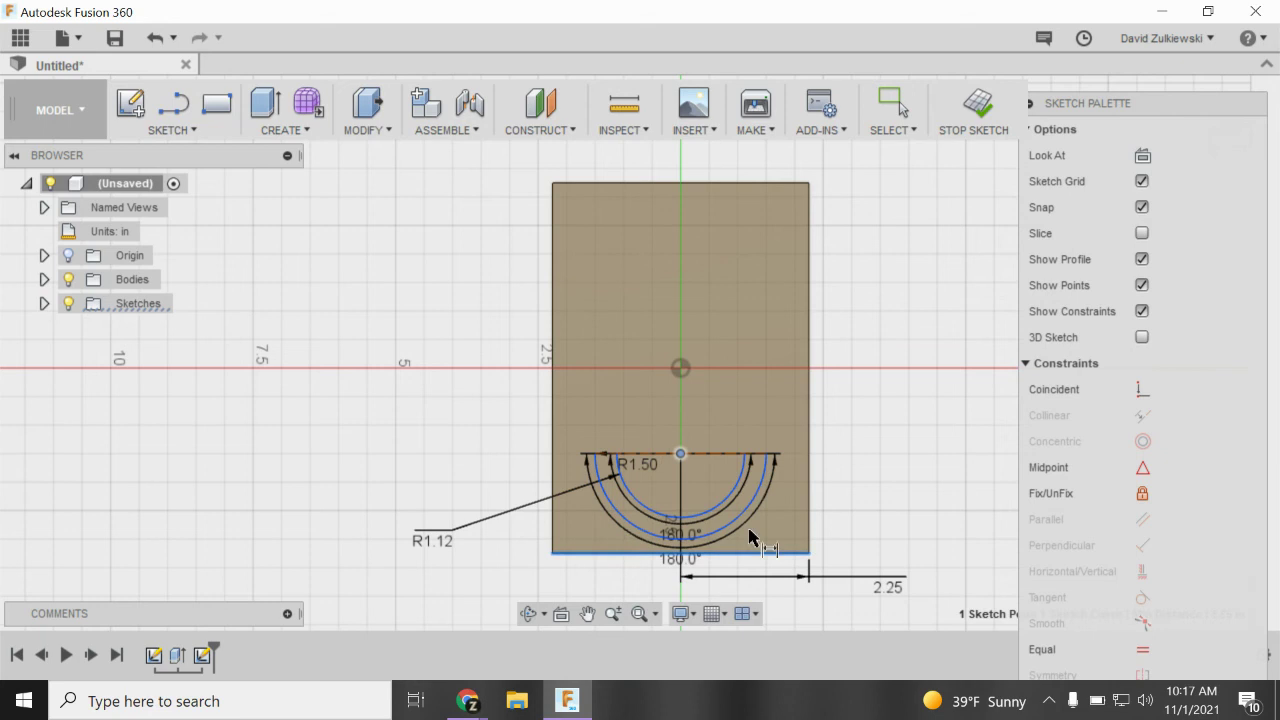
pyautogui.click(884, 504)
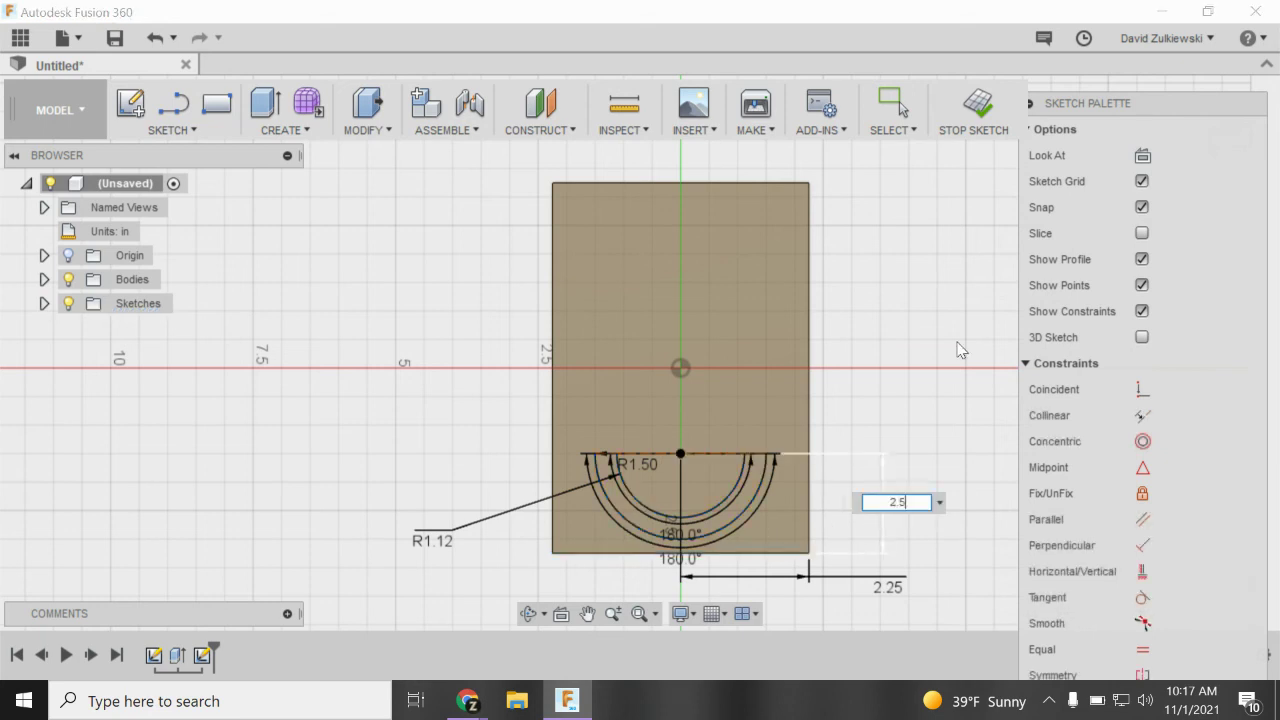
pyautogui.press('Return')
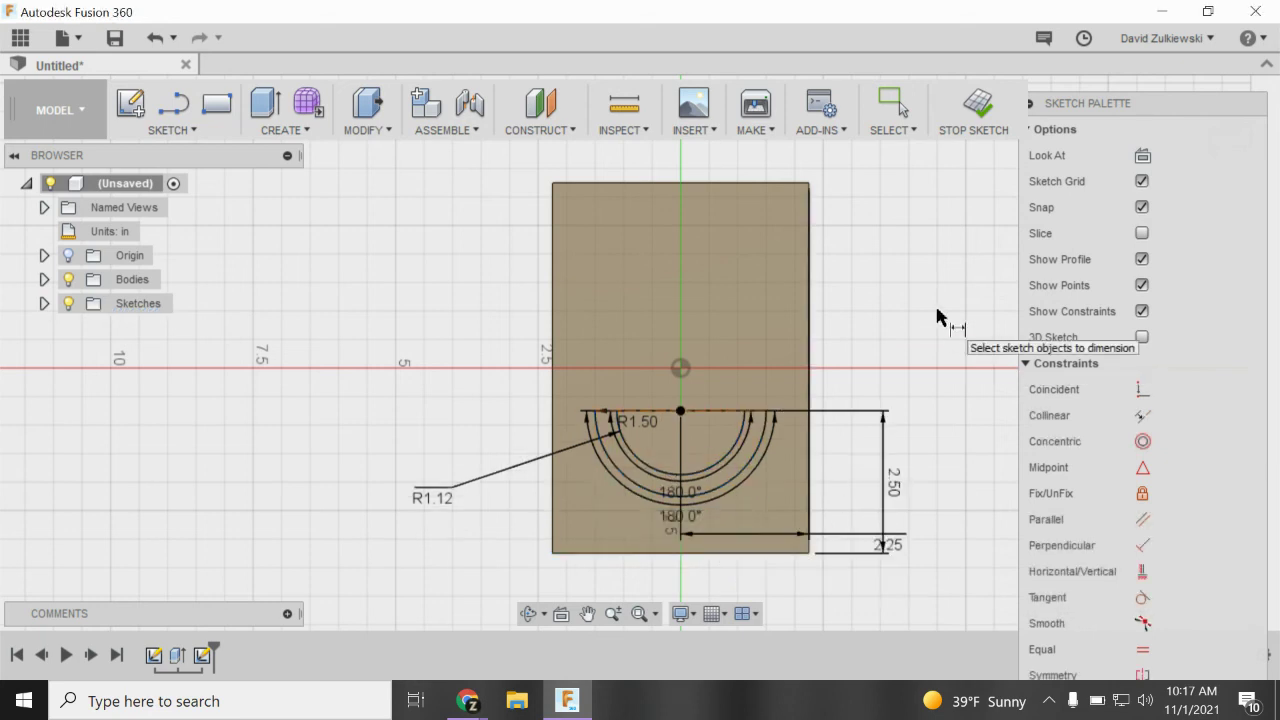
pyautogui.click(637, 432)
pyautogui.click(441, 590)
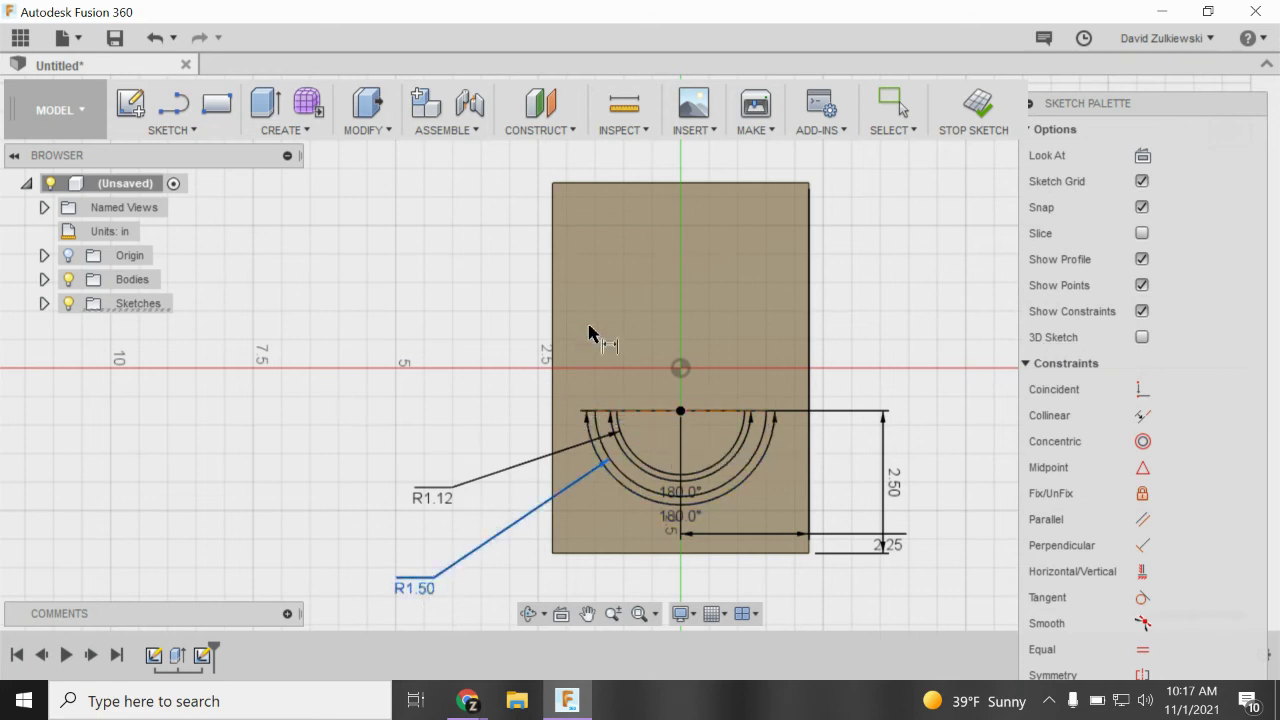
# Draw the left leg with three lines from the outer arc's left end to the inner arc's, ending about 0.75 in below the plate's top edge.
pyautogui.click(173, 103)
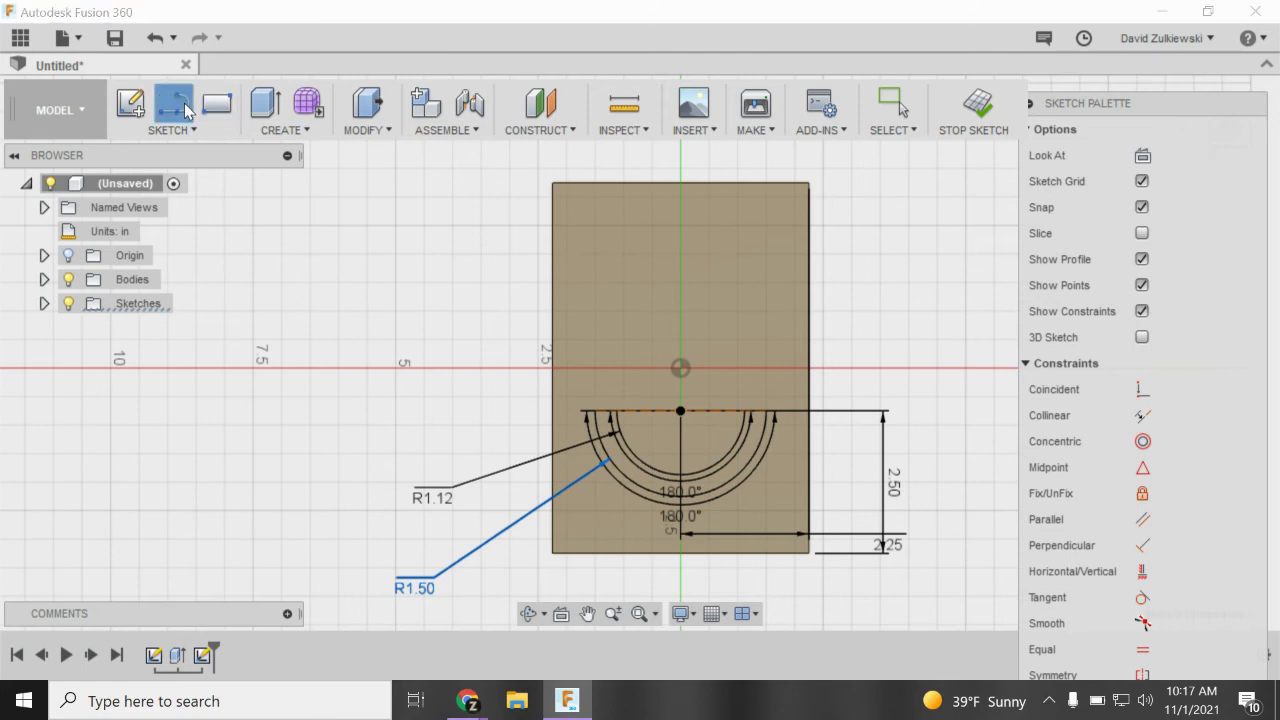
pyautogui.click(598, 410)
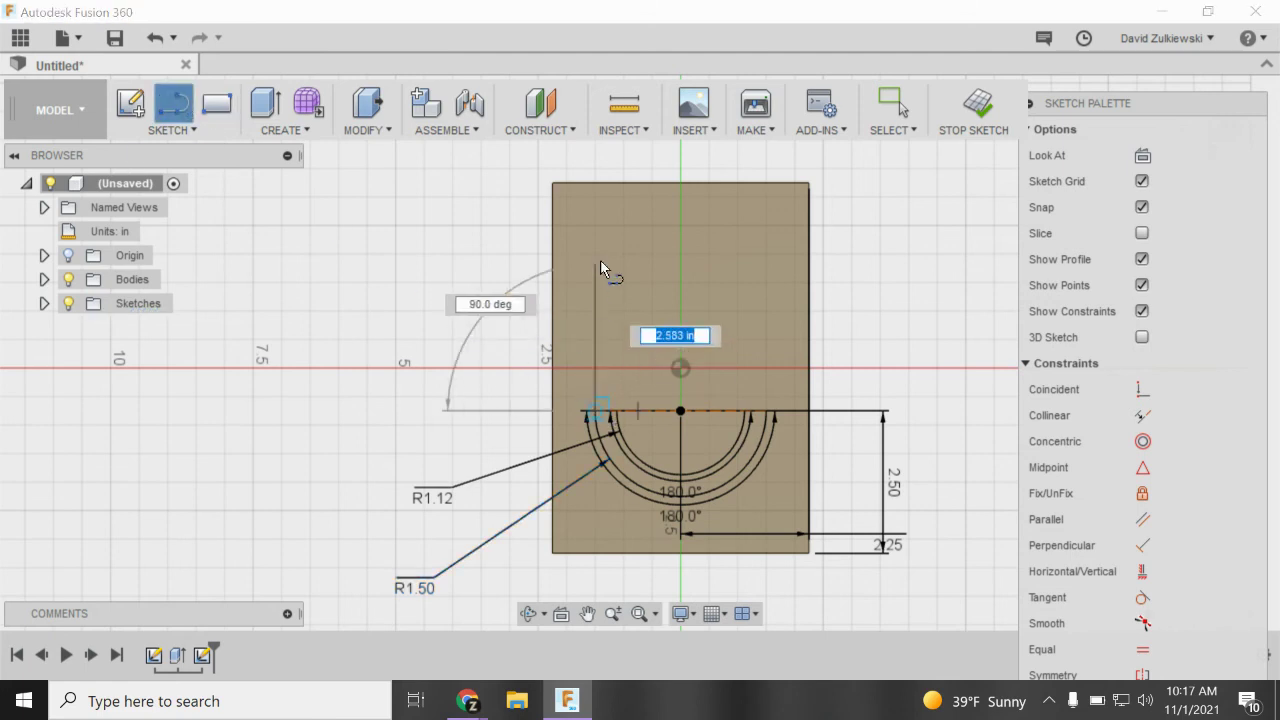
pyautogui.click(595, 226)
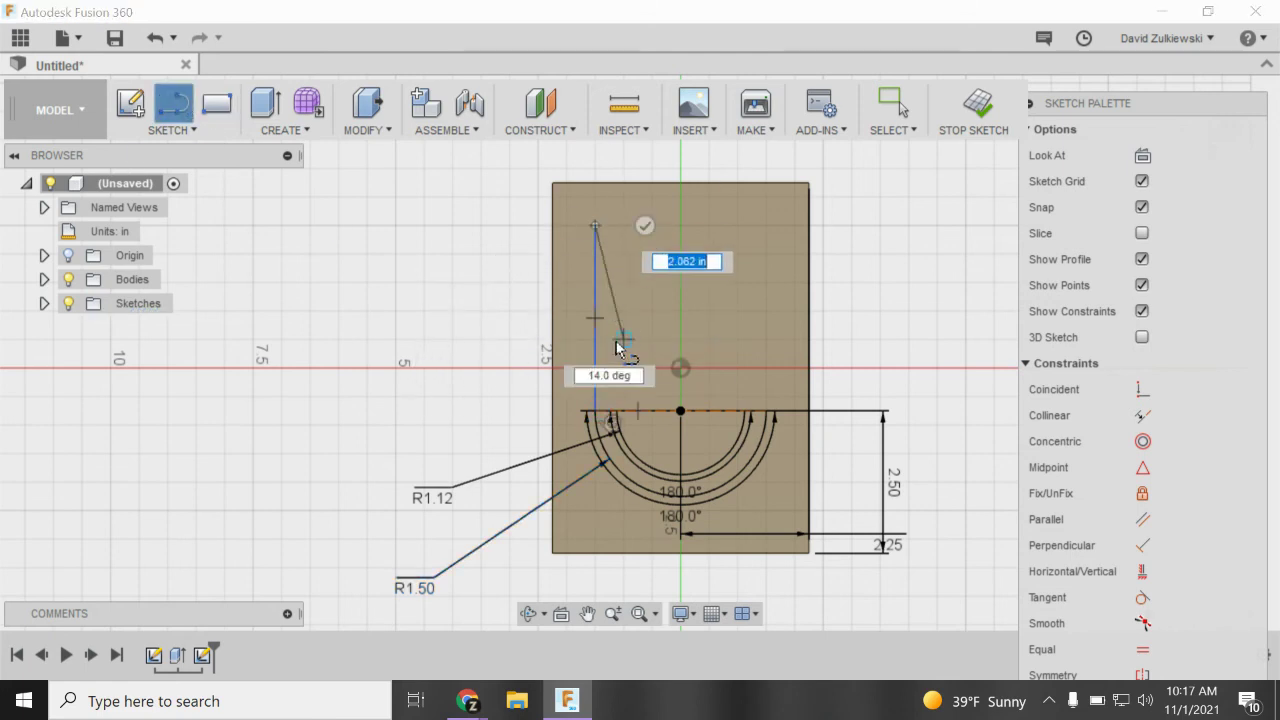
pyautogui.click(615, 227)
pyautogui.click(615, 410)
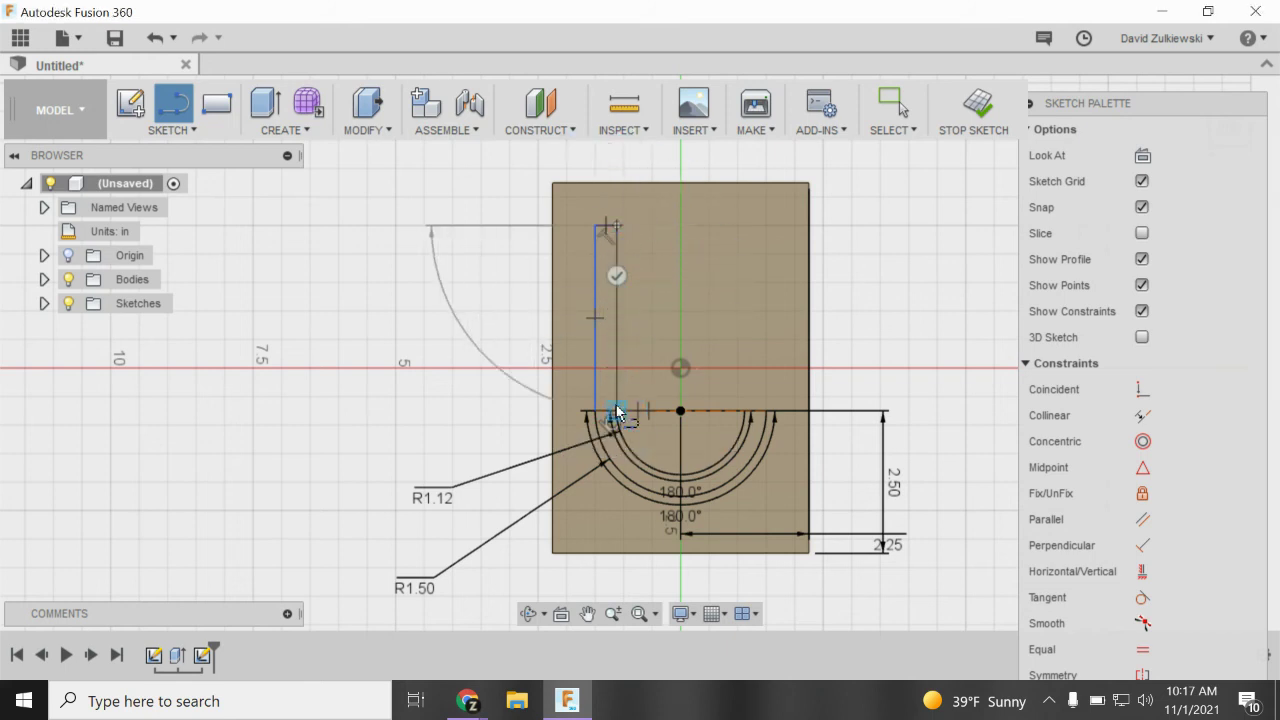
# Draw the matching right leg with three lines from the inner arc's right end to the outer arc's, ending about 0.75 in below the plate's top edge.
pyautogui.click(743, 411)
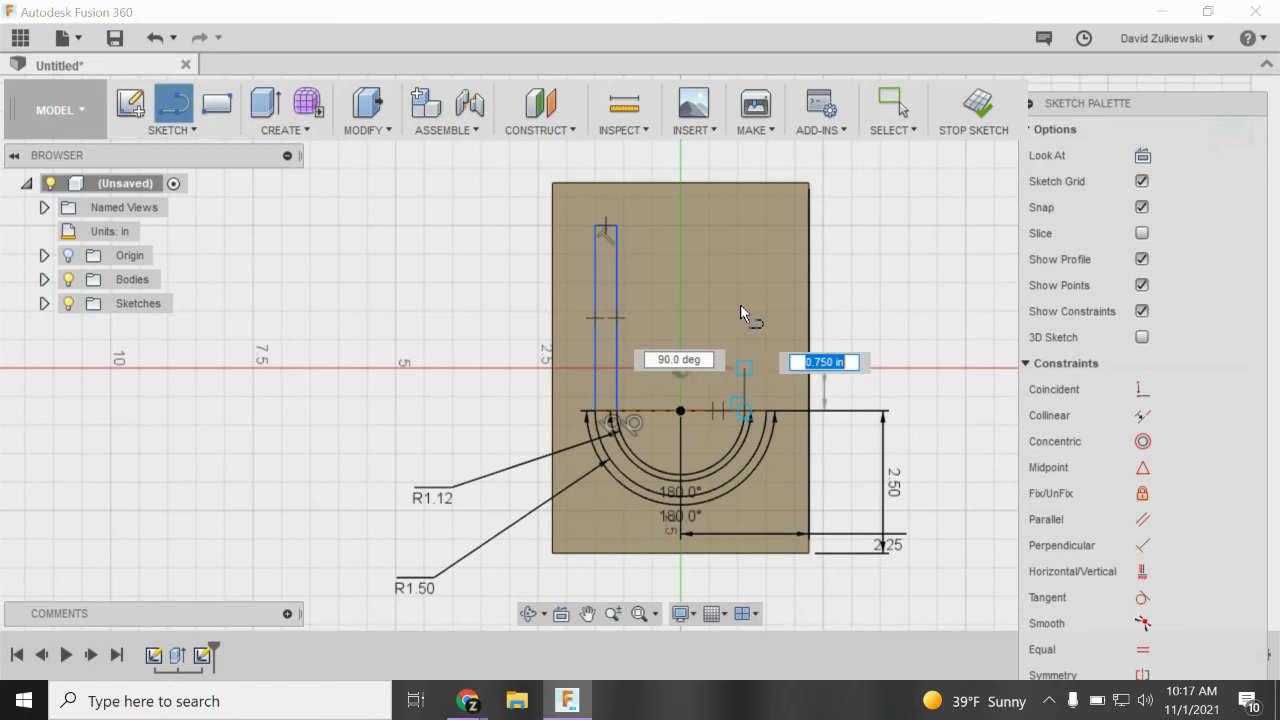
pyautogui.click(742, 220)
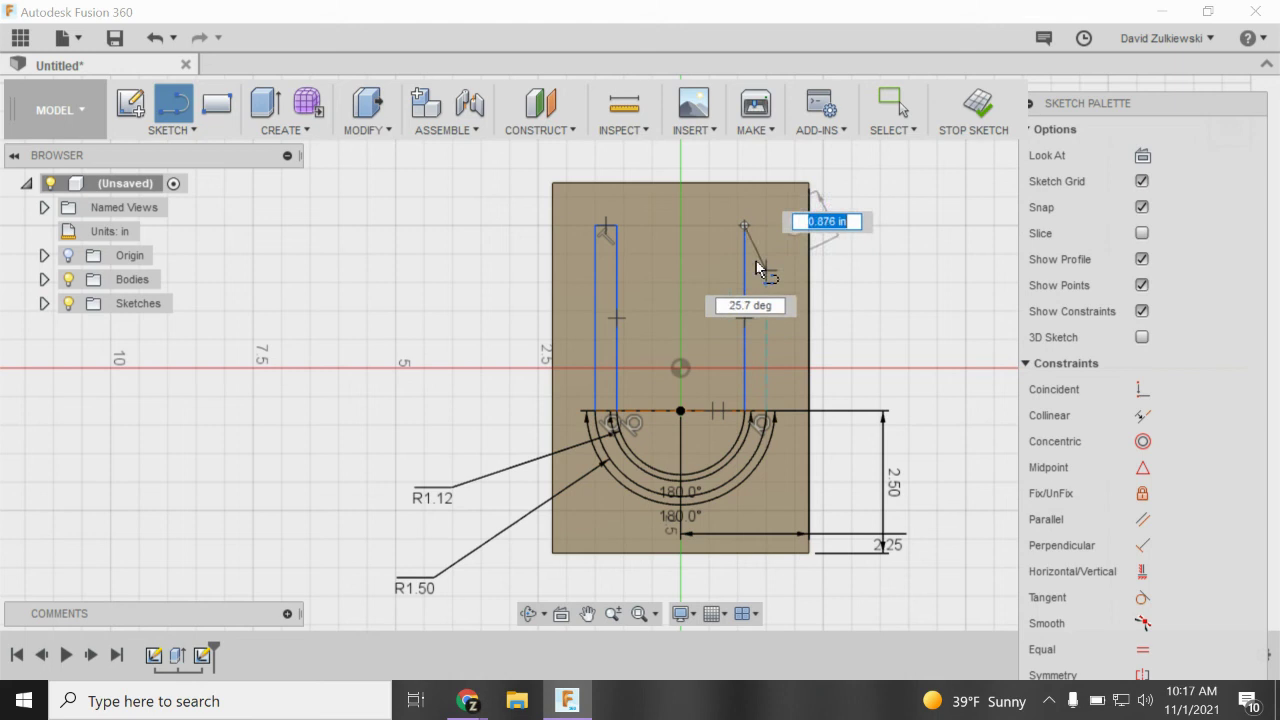
pyautogui.click(758, 222)
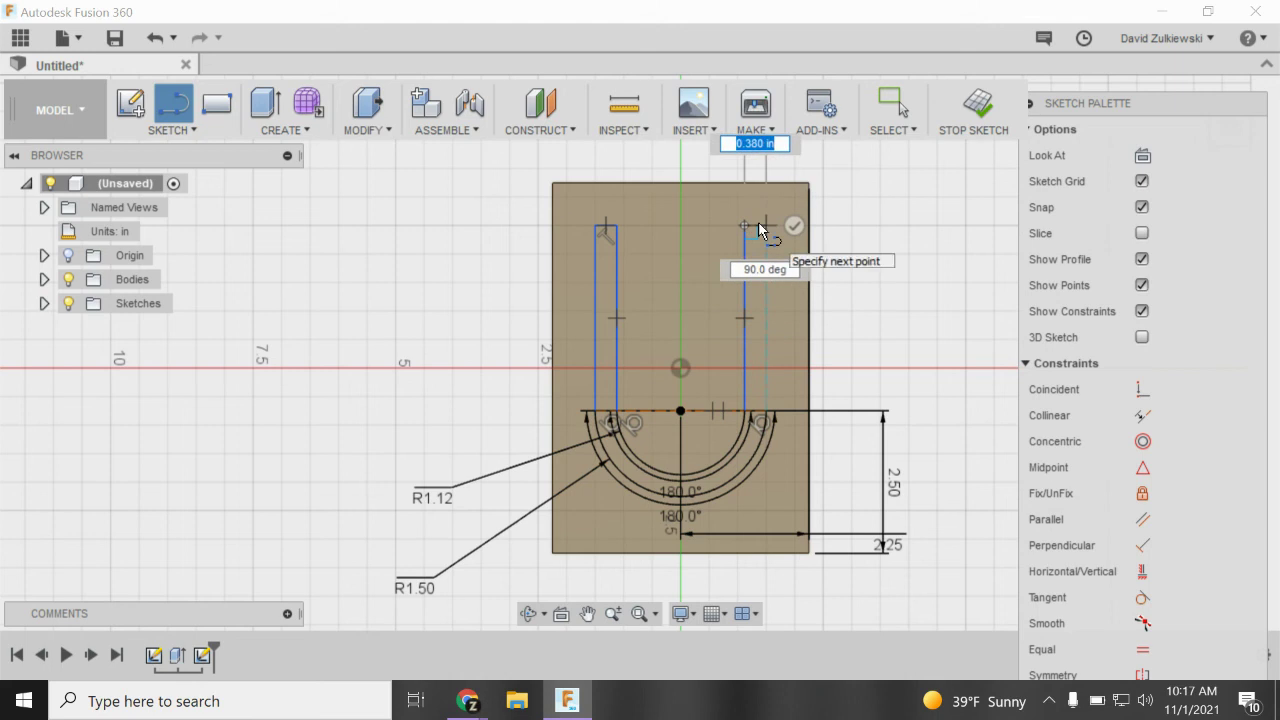
pyautogui.click(766, 408)
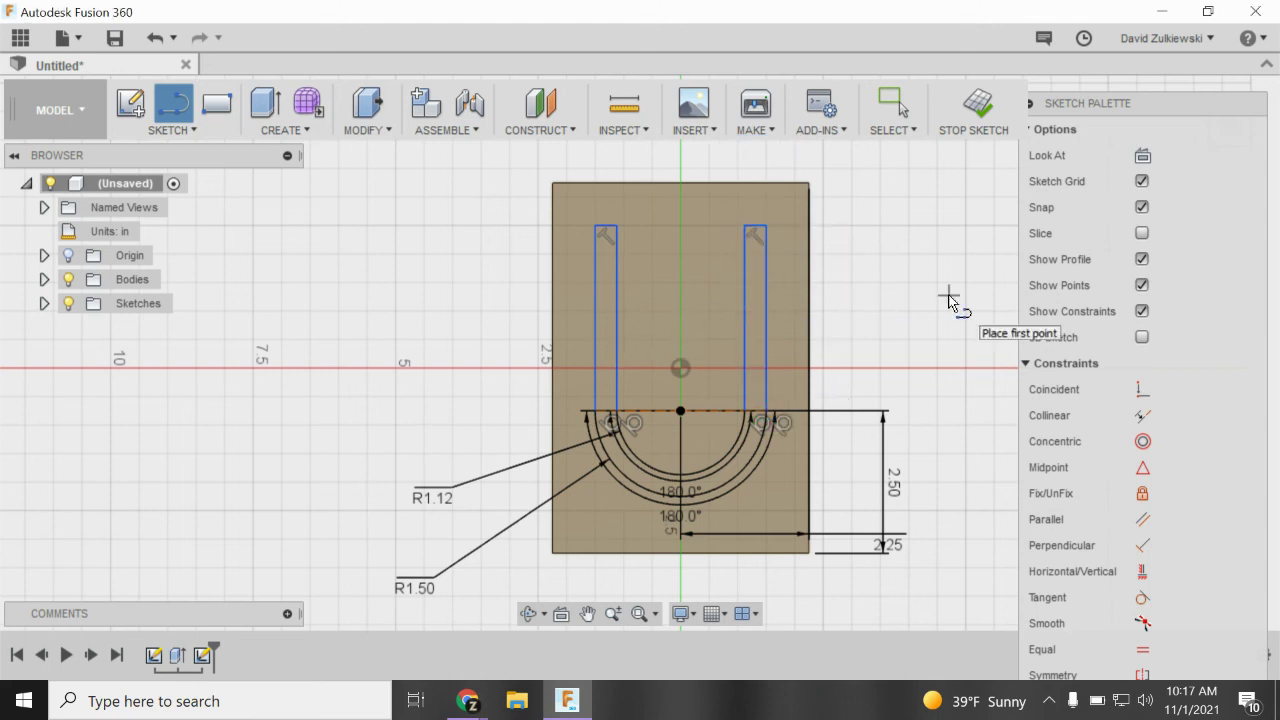
pyautogui.press('Escape')
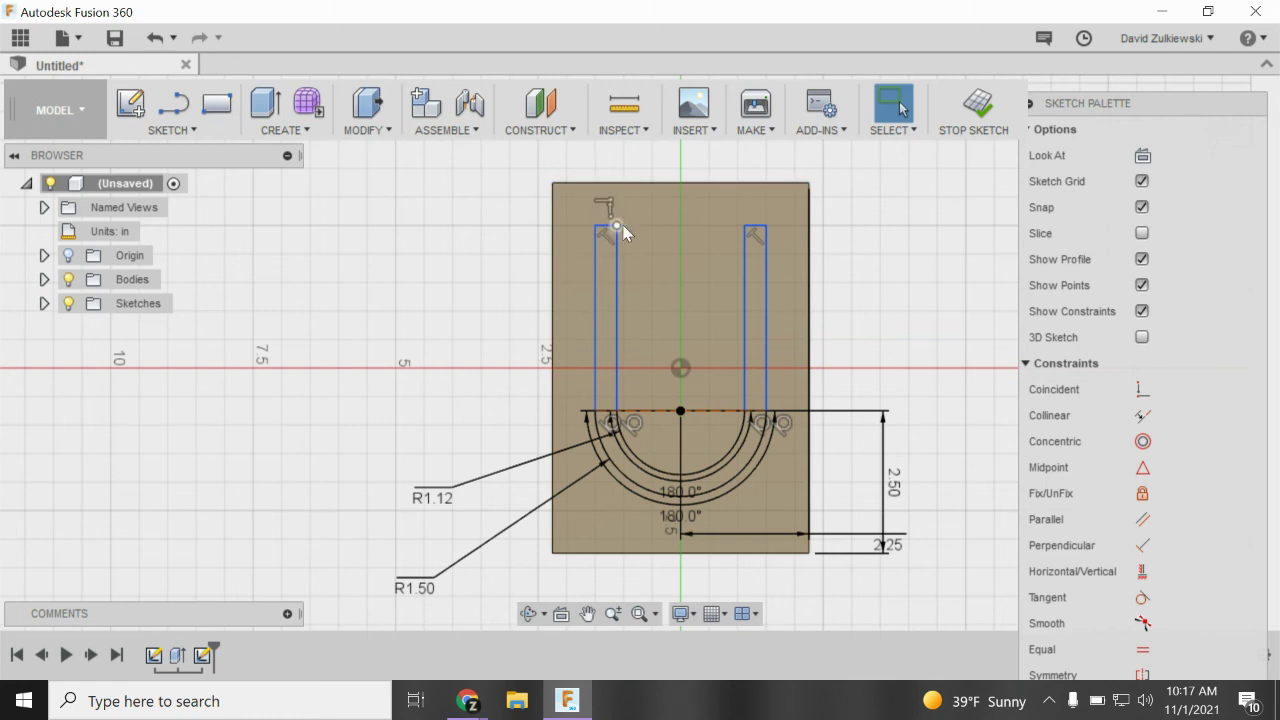
# Dimension the left leg's end line at 1 in from the plate's top edge.
pyautogui.click(170, 130)
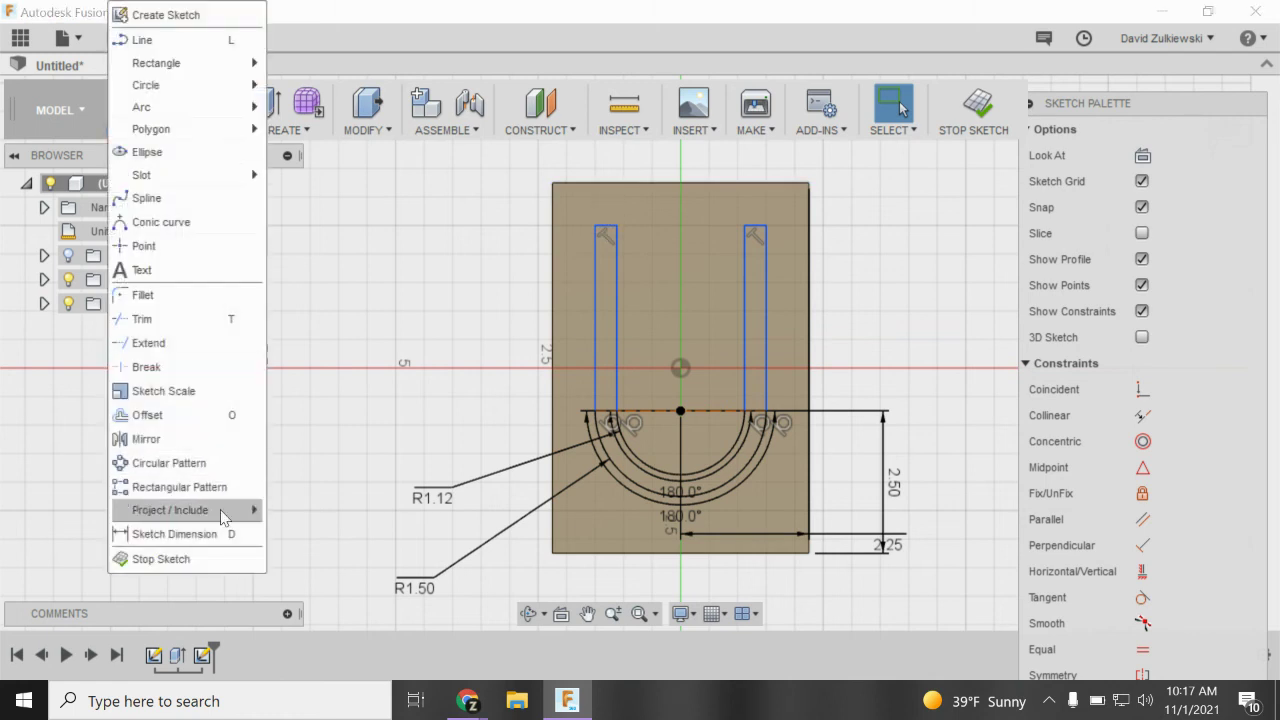
pyautogui.click(216, 533)
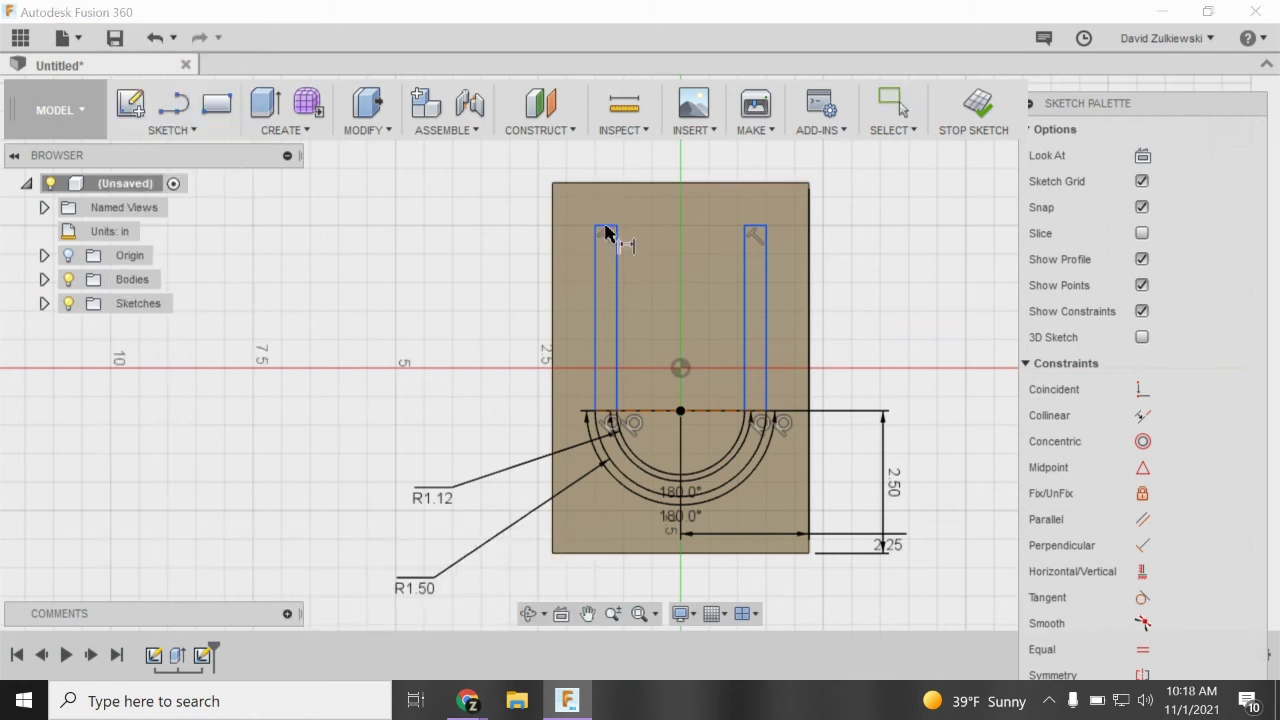
pyautogui.click(605, 232)
pyautogui.click(617, 185)
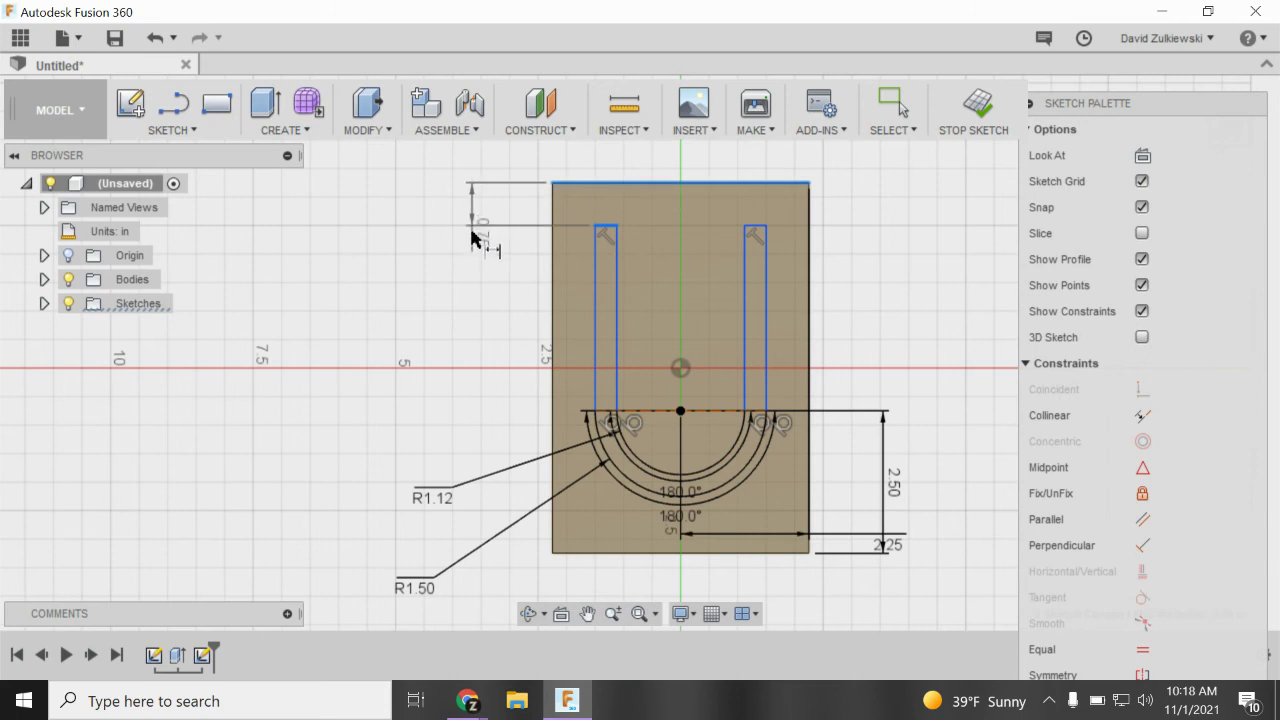
pyautogui.click(468, 208)
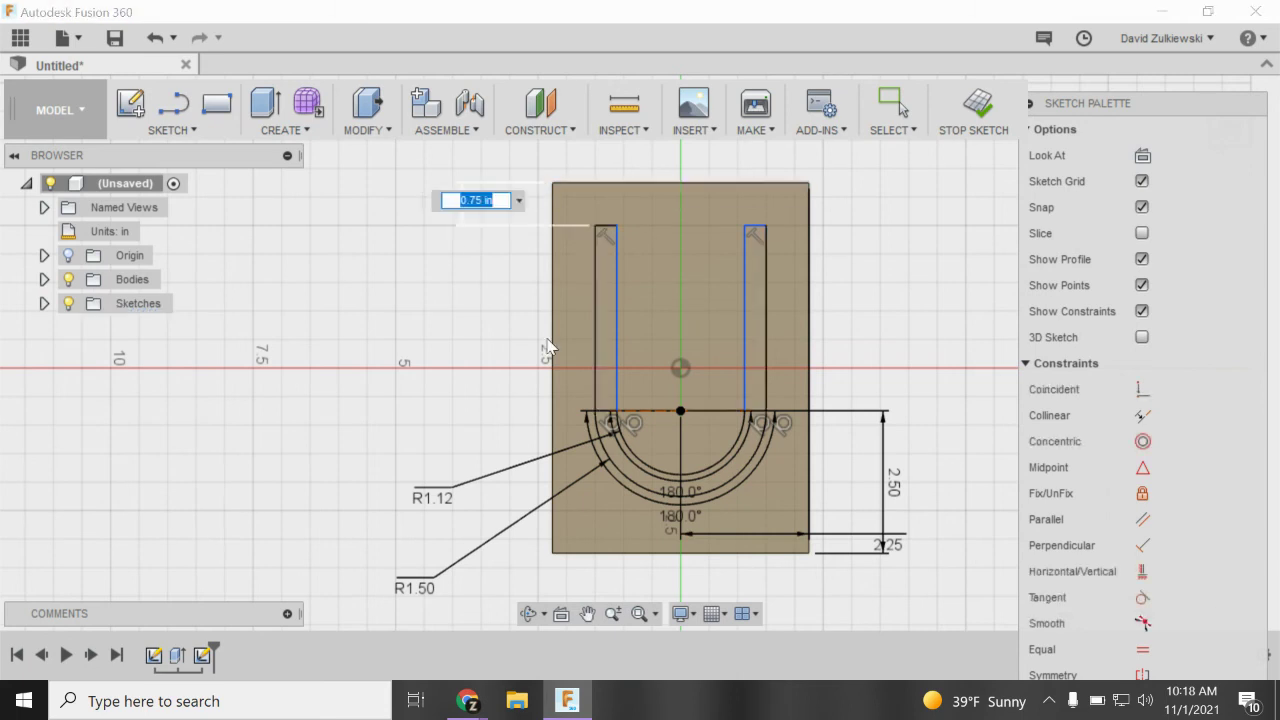
pyautogui.write('1')
pyautogui.press('Return')
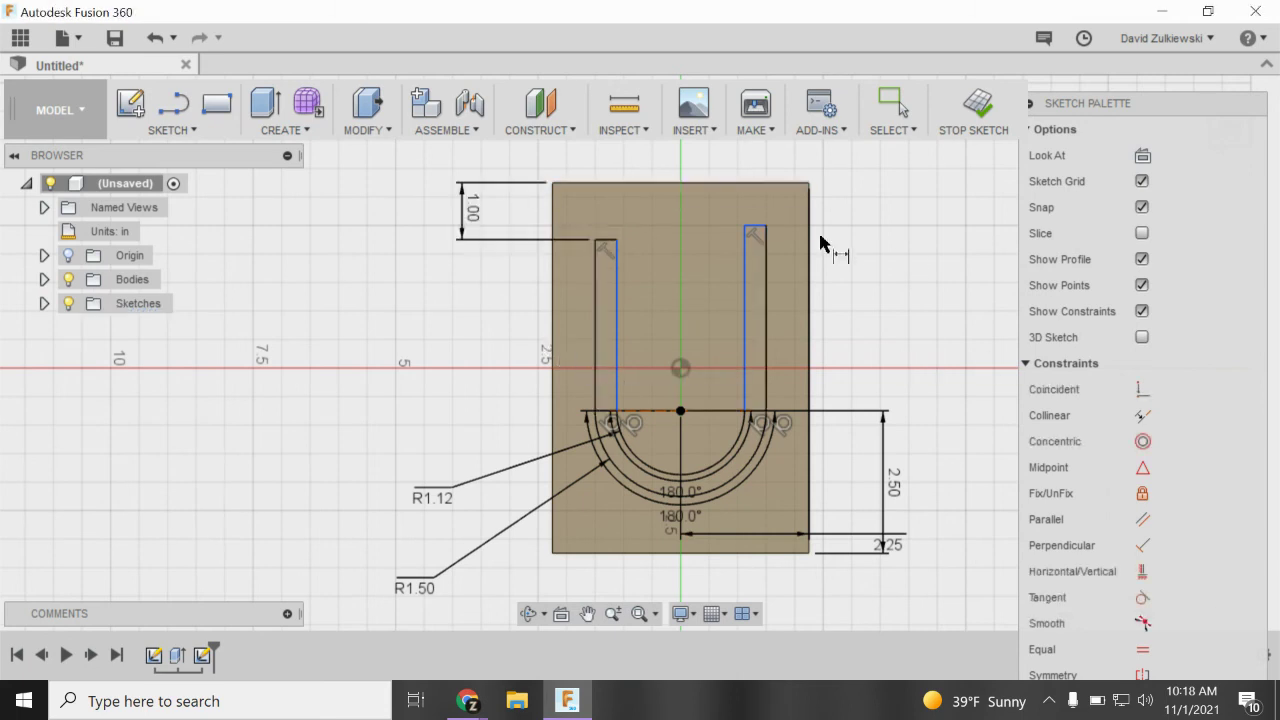
# Dimension the right leg's end line at 1 in from the plate's top edge, and finish the sketch in the home view.
pyautogui.click(757, 228)
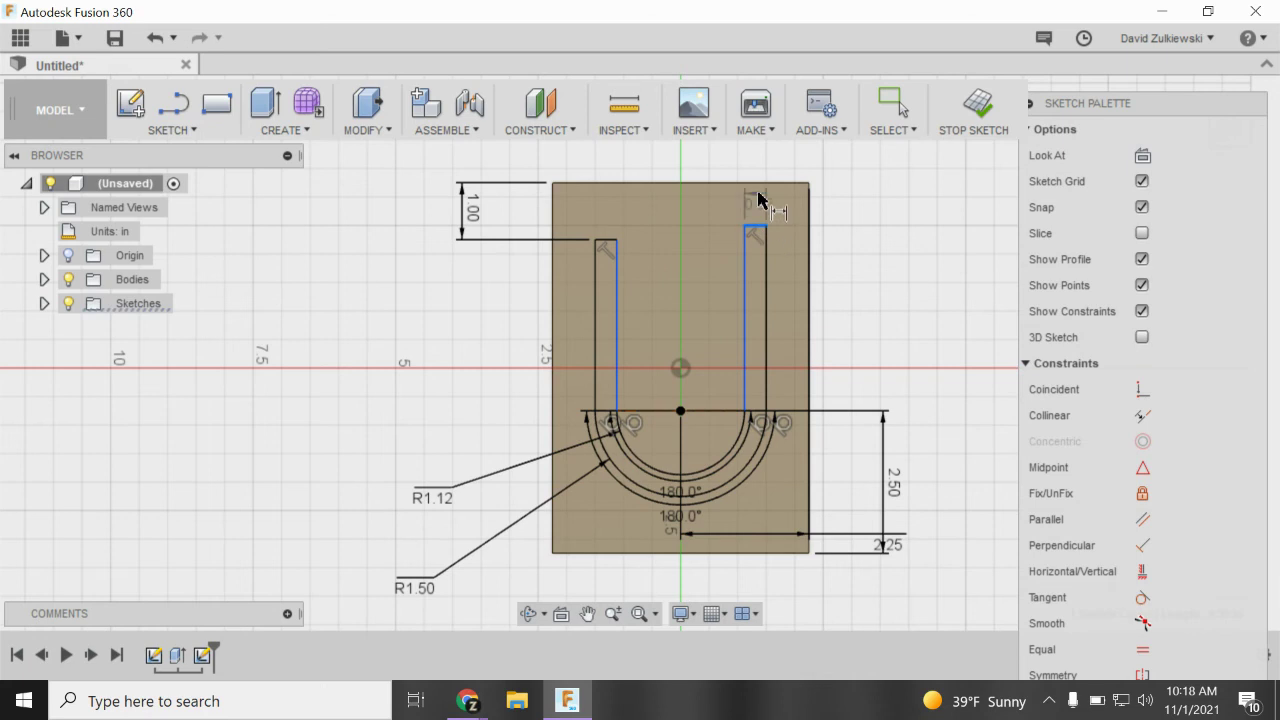
pyautogui.click(757, 190)
pyautogui.click(885, 212)
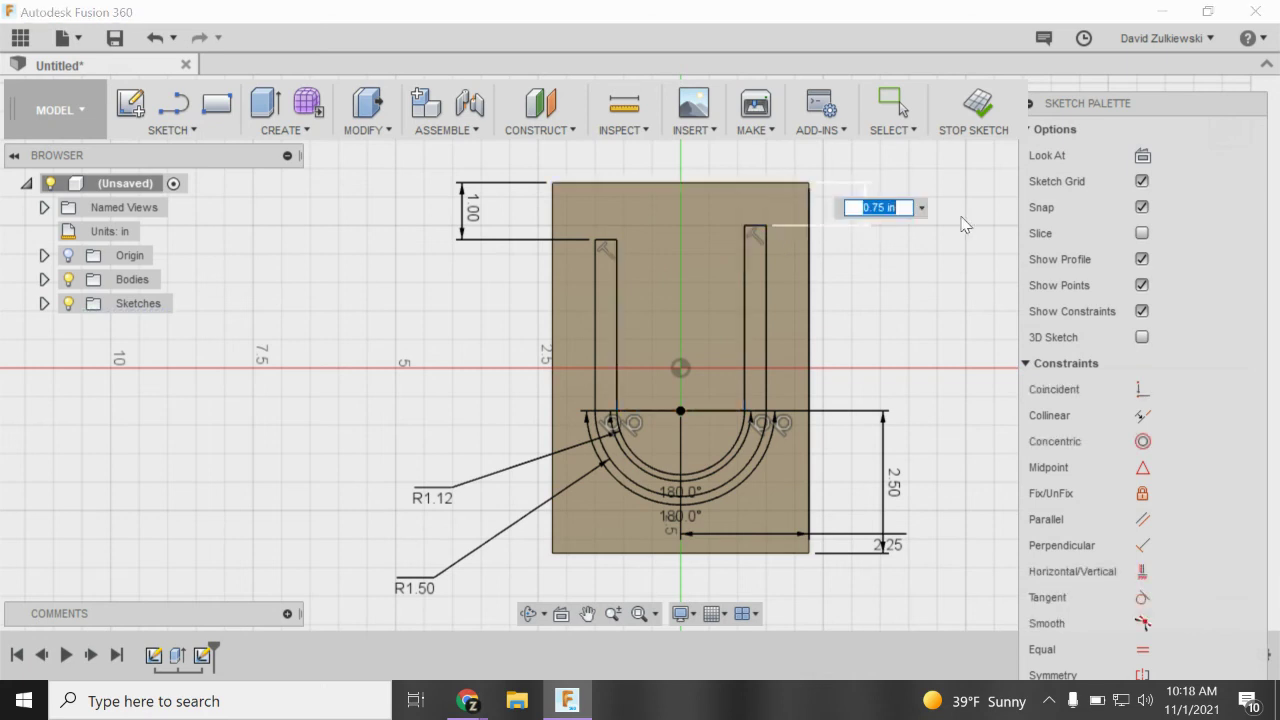
pyautogui.write('1')
pyautogui.press('Return')
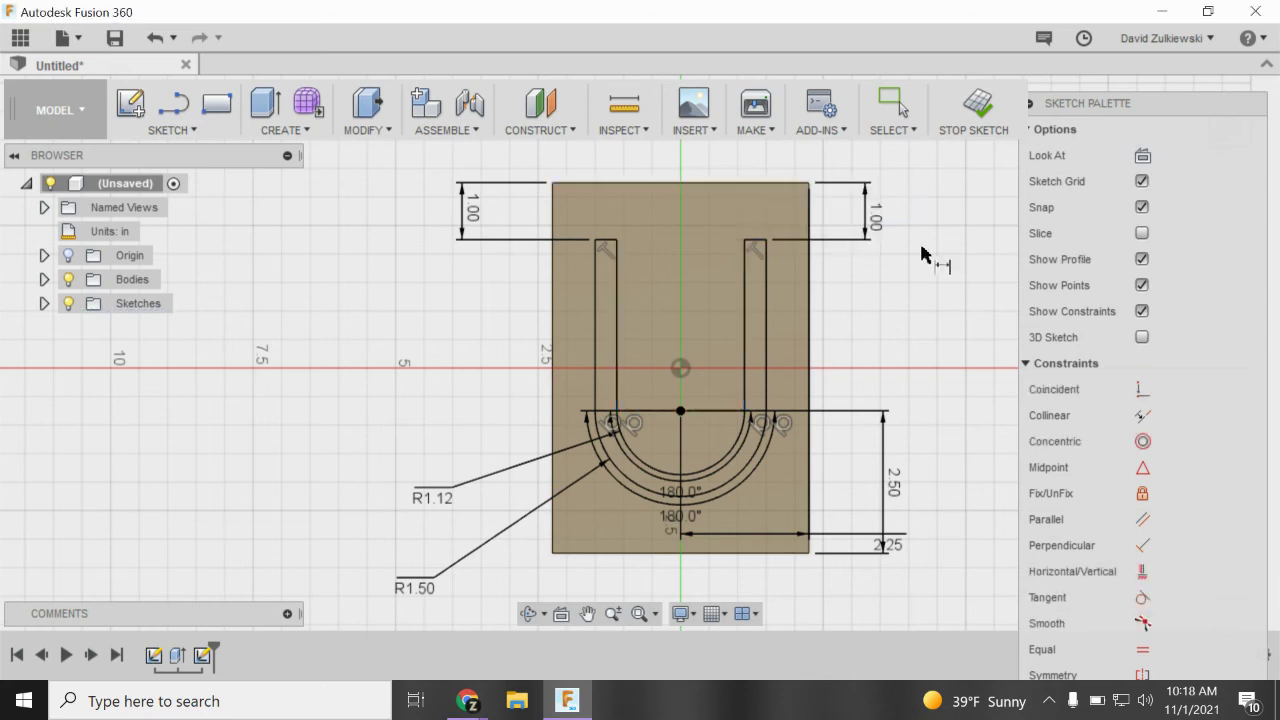
pyautogui.click(980, 105)
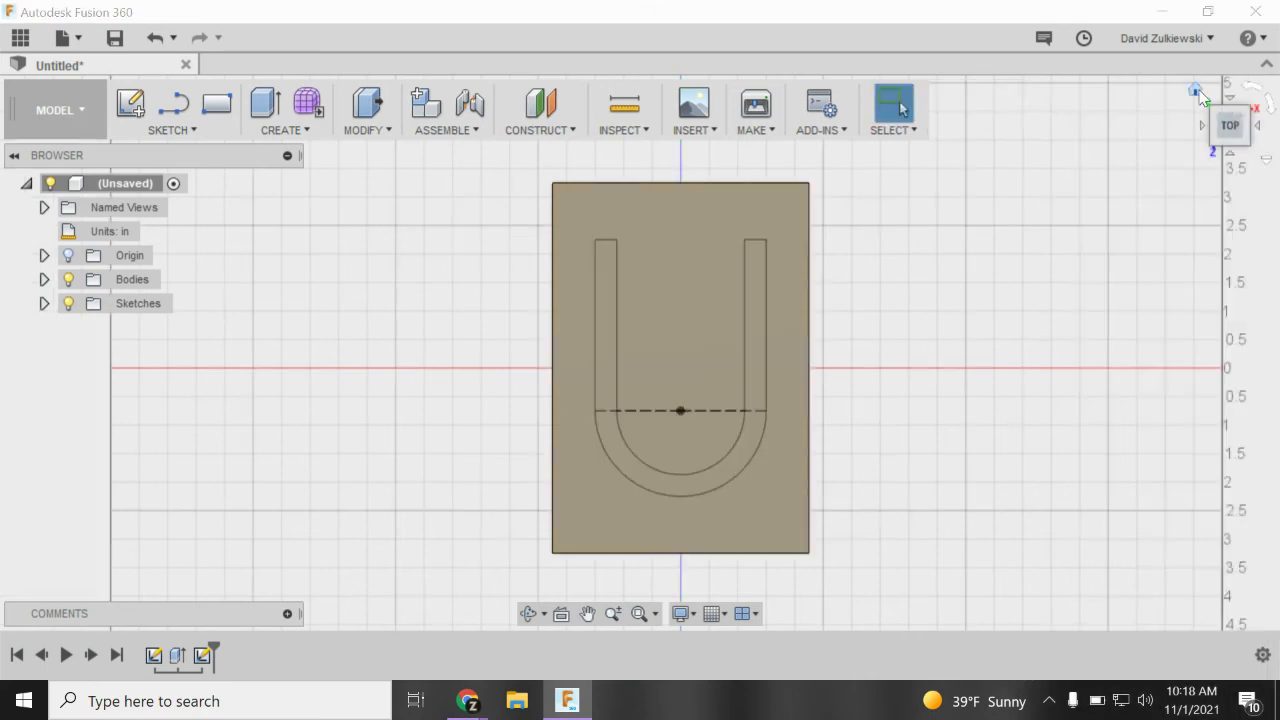
pyautogui.click(1195, 90)
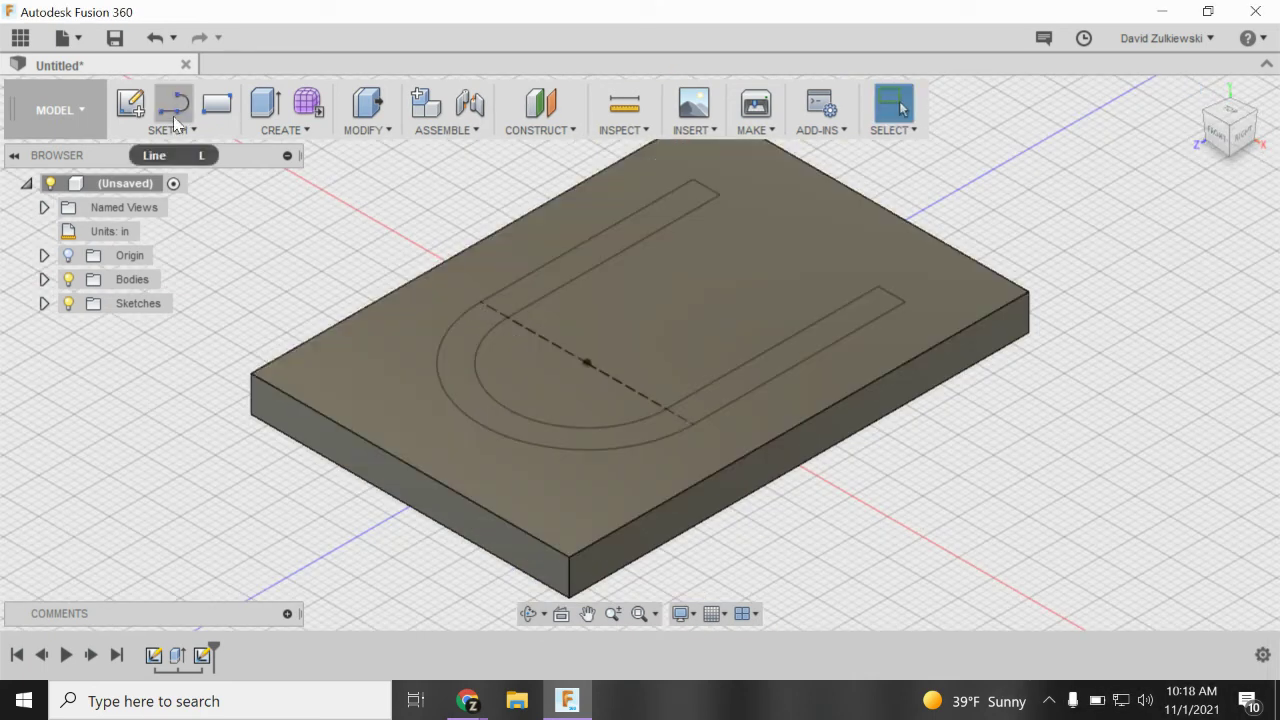
pyautogui.click(266, 104)
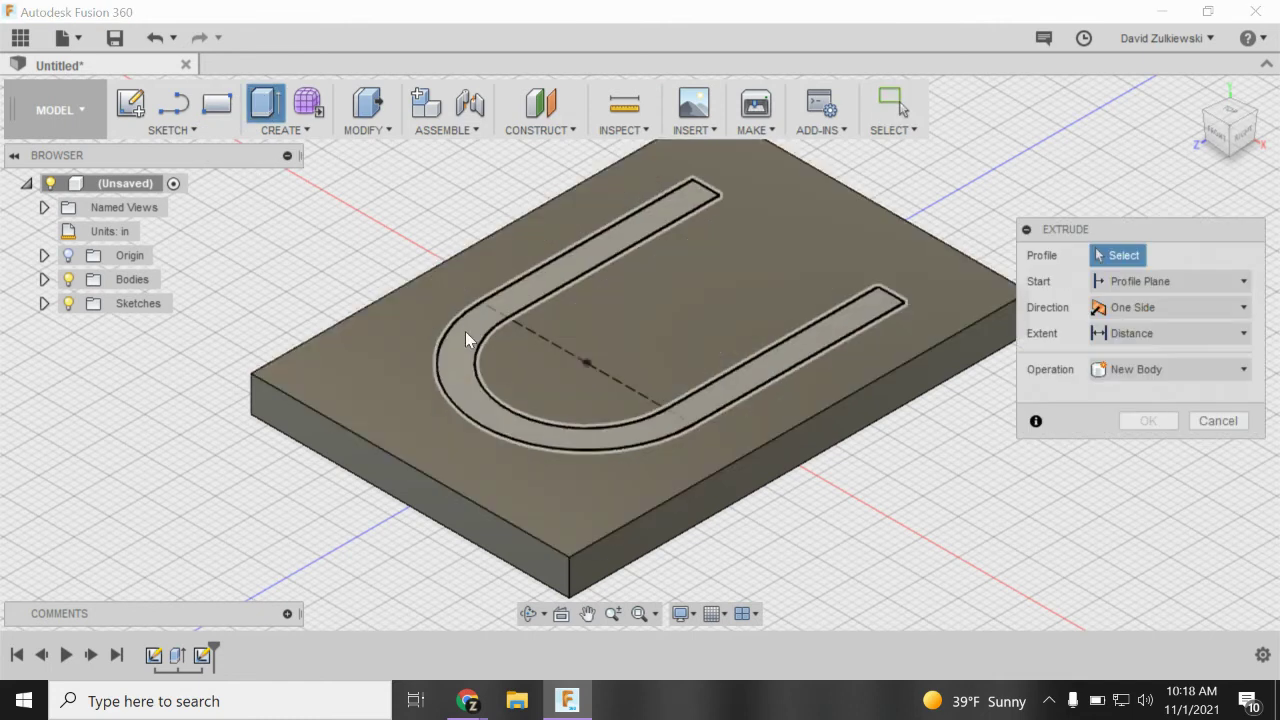
pyautogui.click(465, 331)
pyautogui.click(604, 378)
pyautogui.moveTo(560, 268); pyautogui.dragTo(560, 185)
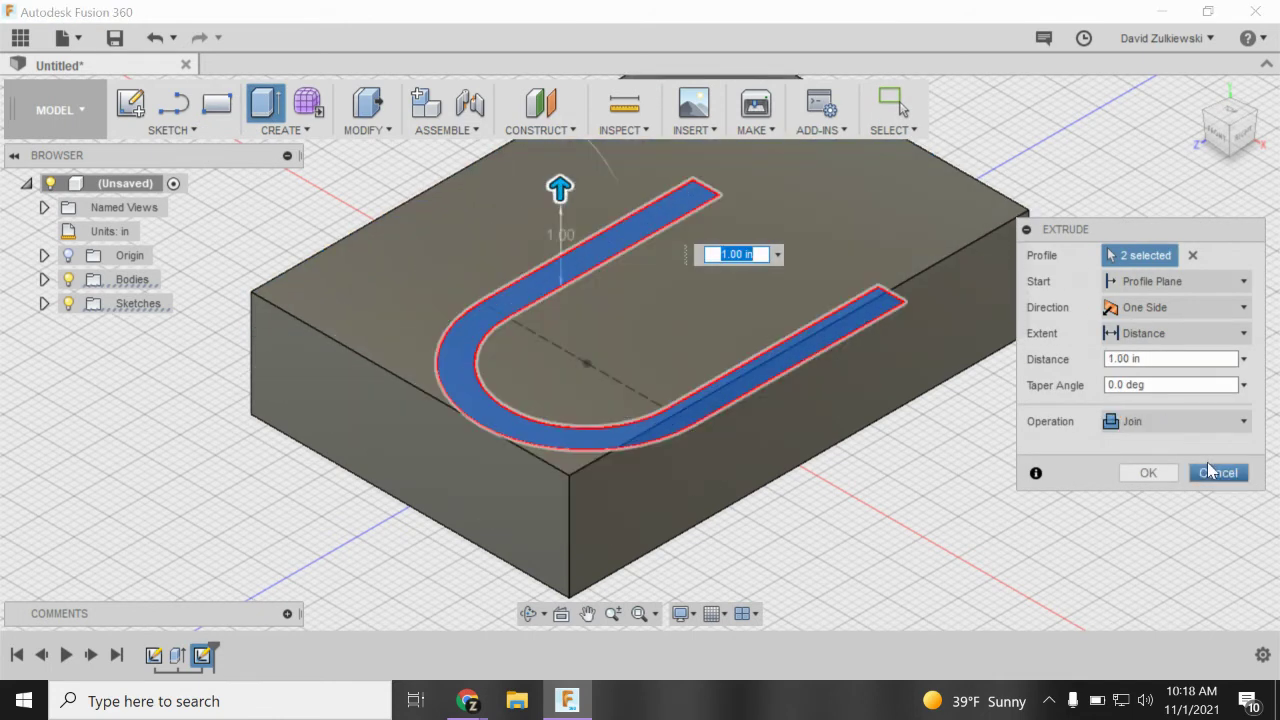
pyautogui.click(1210, 473)
# Extrude only the U-shaped profile 2.38 in upward from the plate, using the Join operation.
pyautogui.click(265, 103)
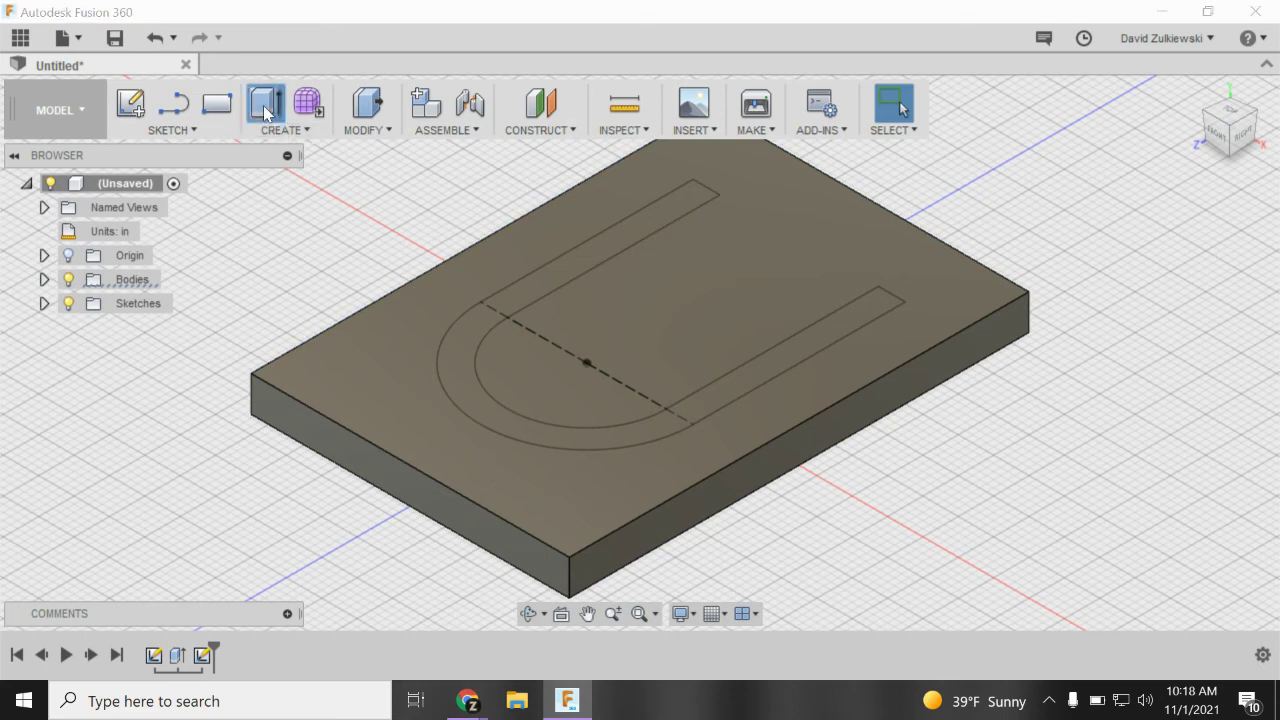
pyautogui.click(572, 270)
pyautogui.moveTo(558, 265); pyautogui.dragTo(560, 197)
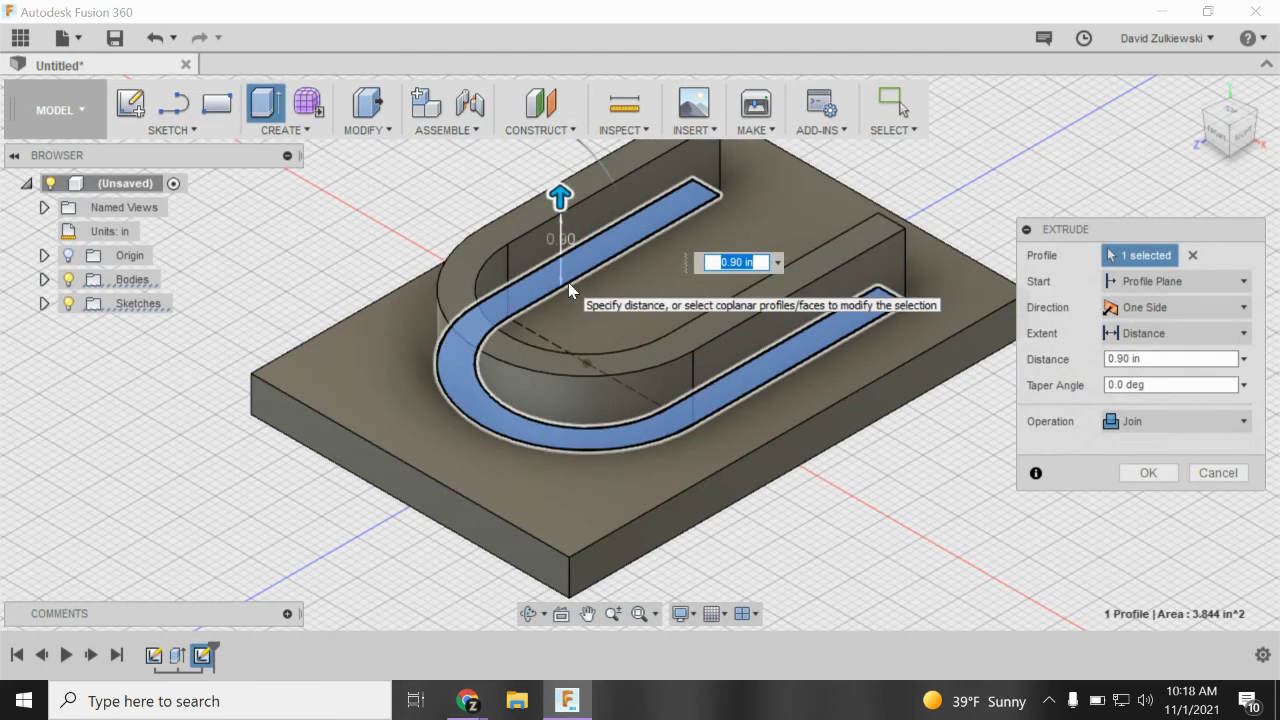
pyautogui.write('2.38')
pyautogui.press('Return')
pyautogui.scroll(-2, 693, 238)
pyautogui.scroll(-4, 692, 236)
pyautogui.scroll(4, 757, 155)
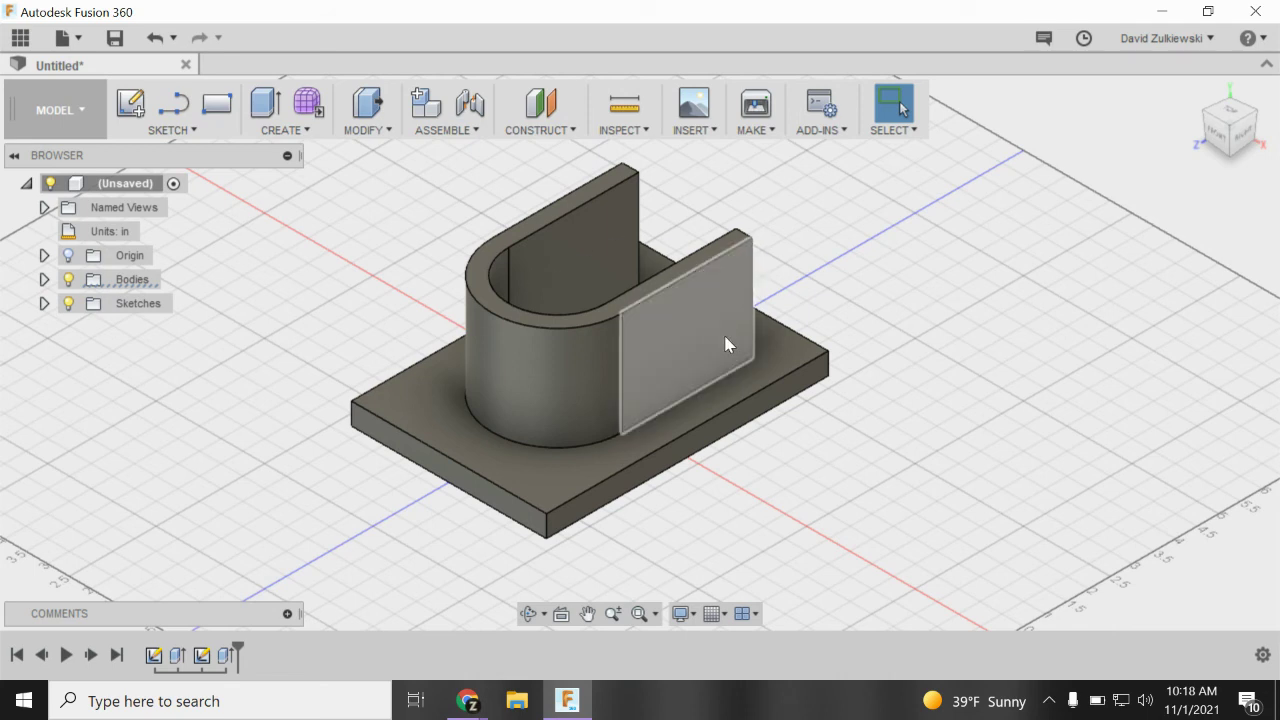
# Start a sketch on the outer flat face of the U wall's right leg and place a sketch point on that face's top edge.
pyautogui.click(134, 106)
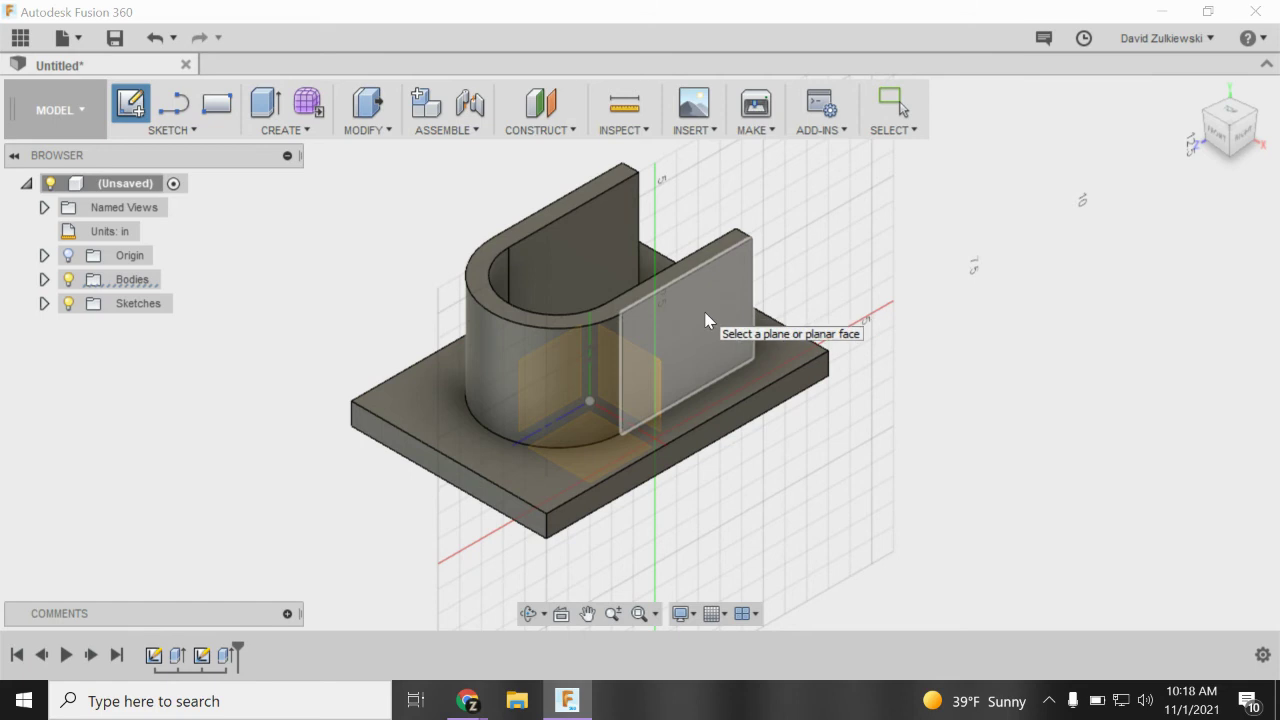
pyautogui.click(706, 315)
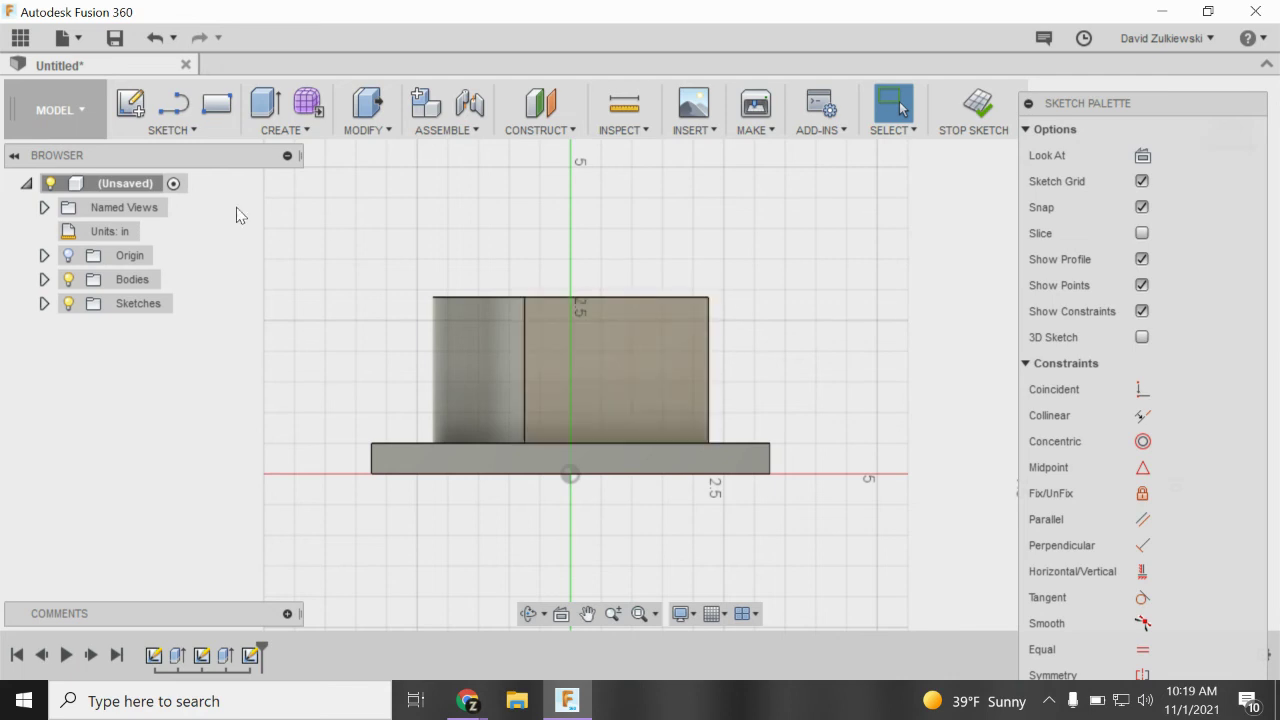
pyautogui.click(176, 129)
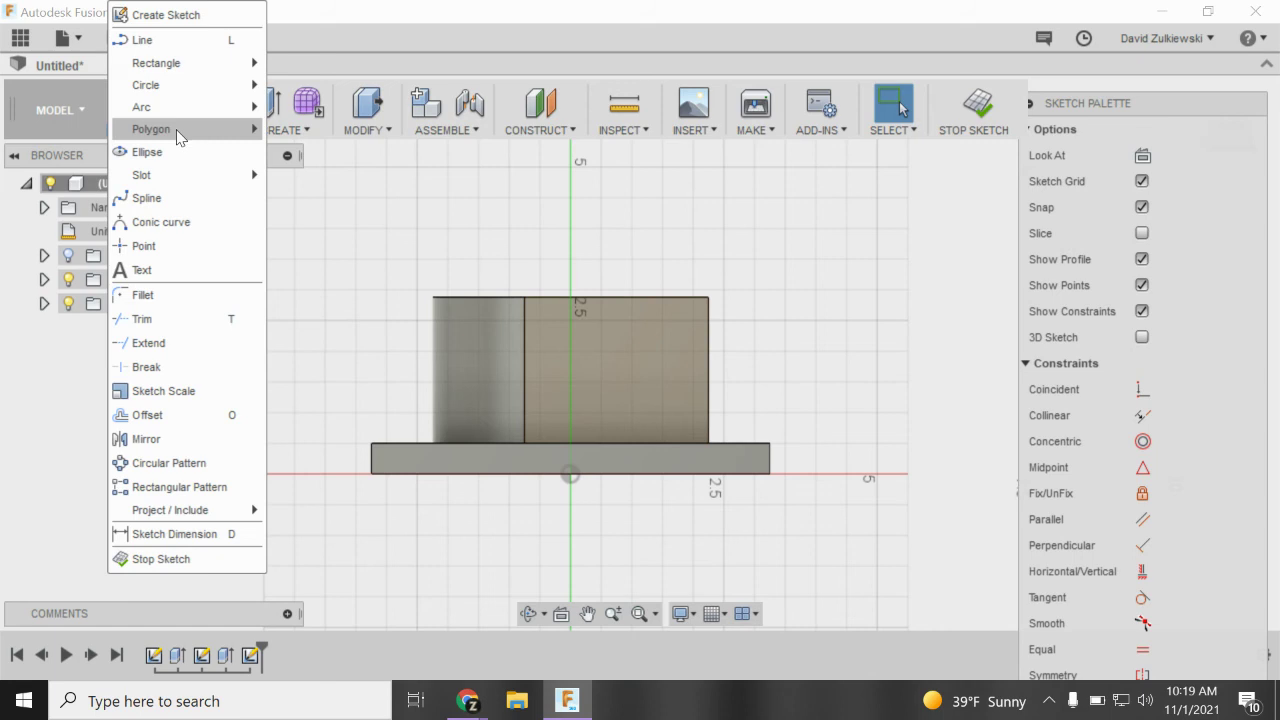
pyautogui.click(144, 248)
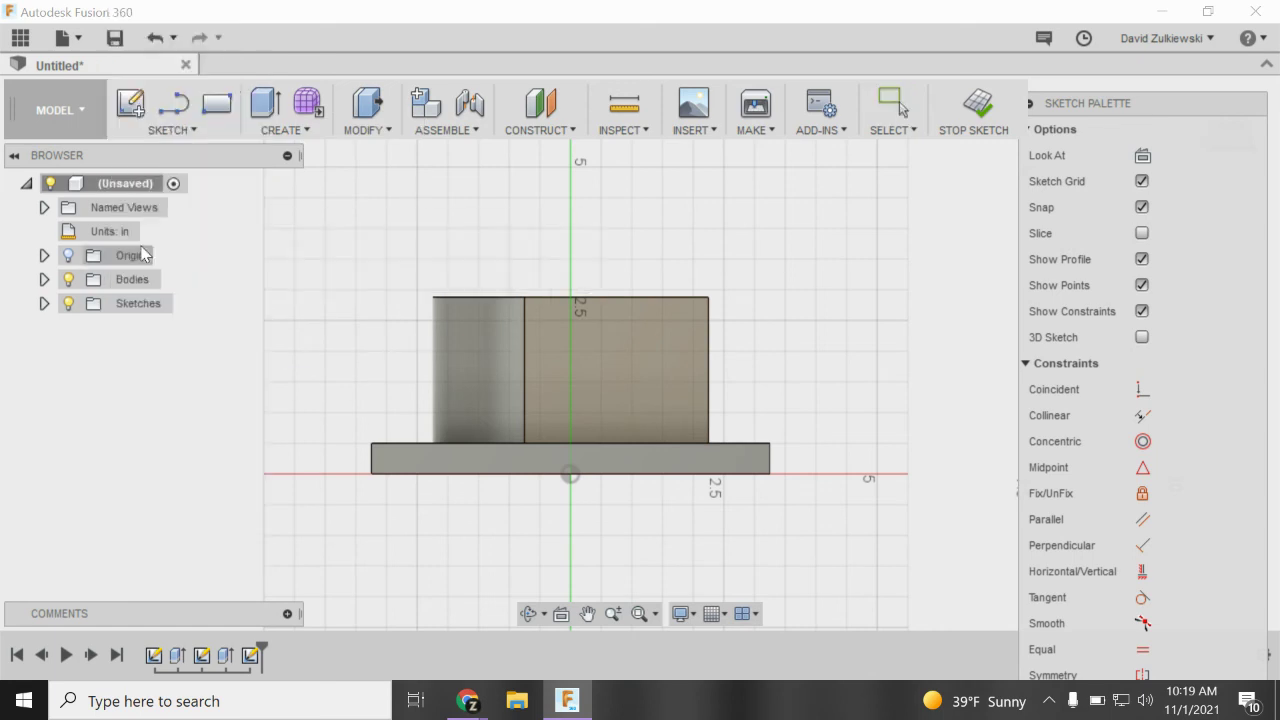
pyautogui.click(591, 297)
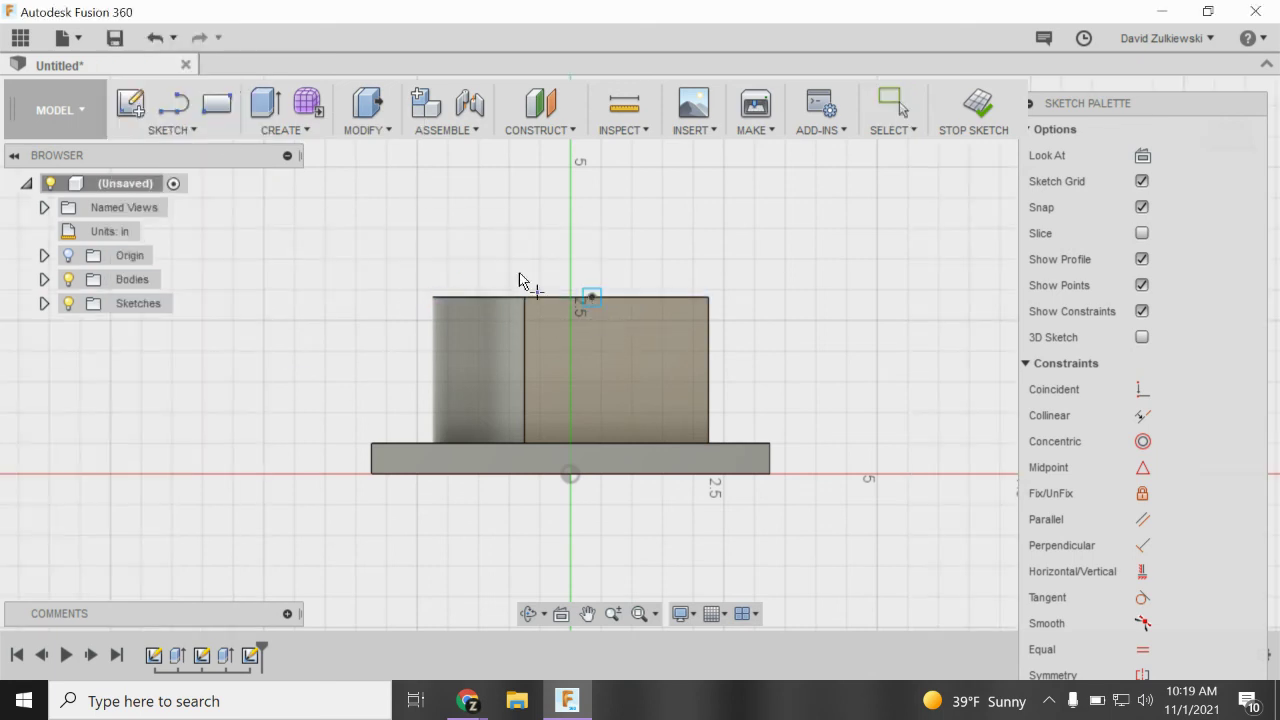
# Dimension the sketch point on the leg's top edge at 3 in horizontally from the plate's upper corner on the wall's rounded side.
pyautogui.click(186, 127)
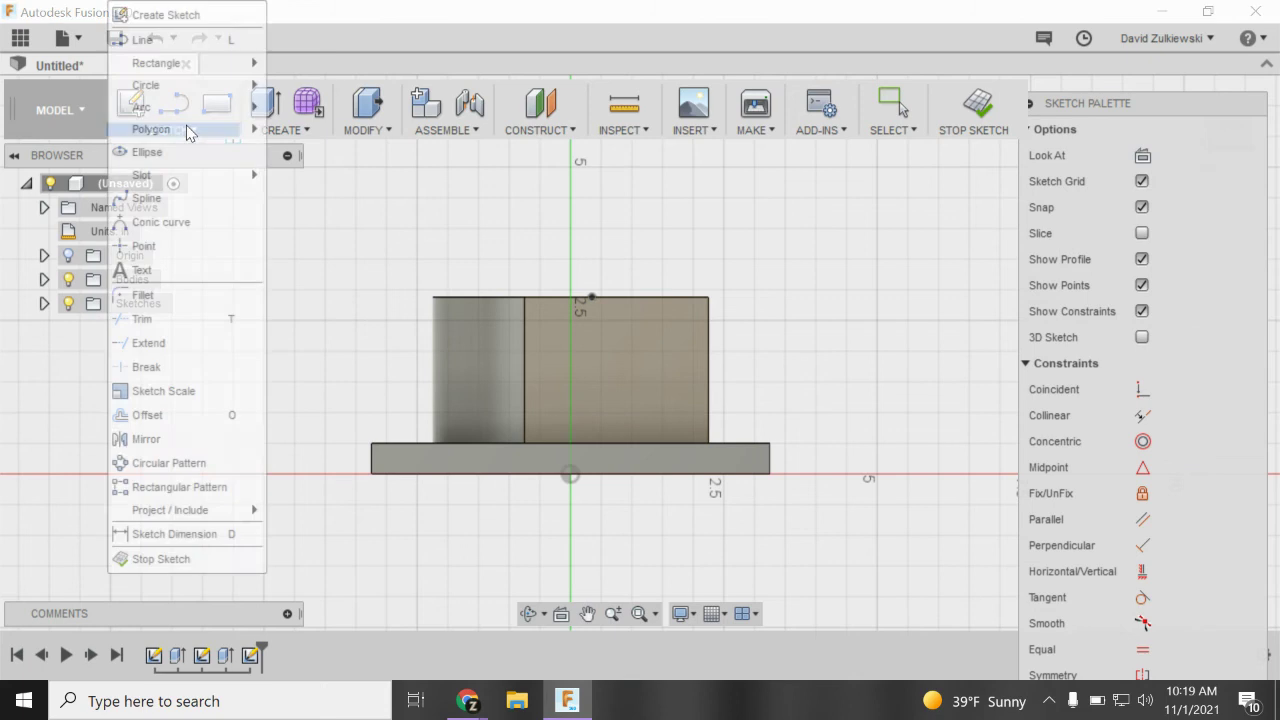
pyautogui.click(174, 534)
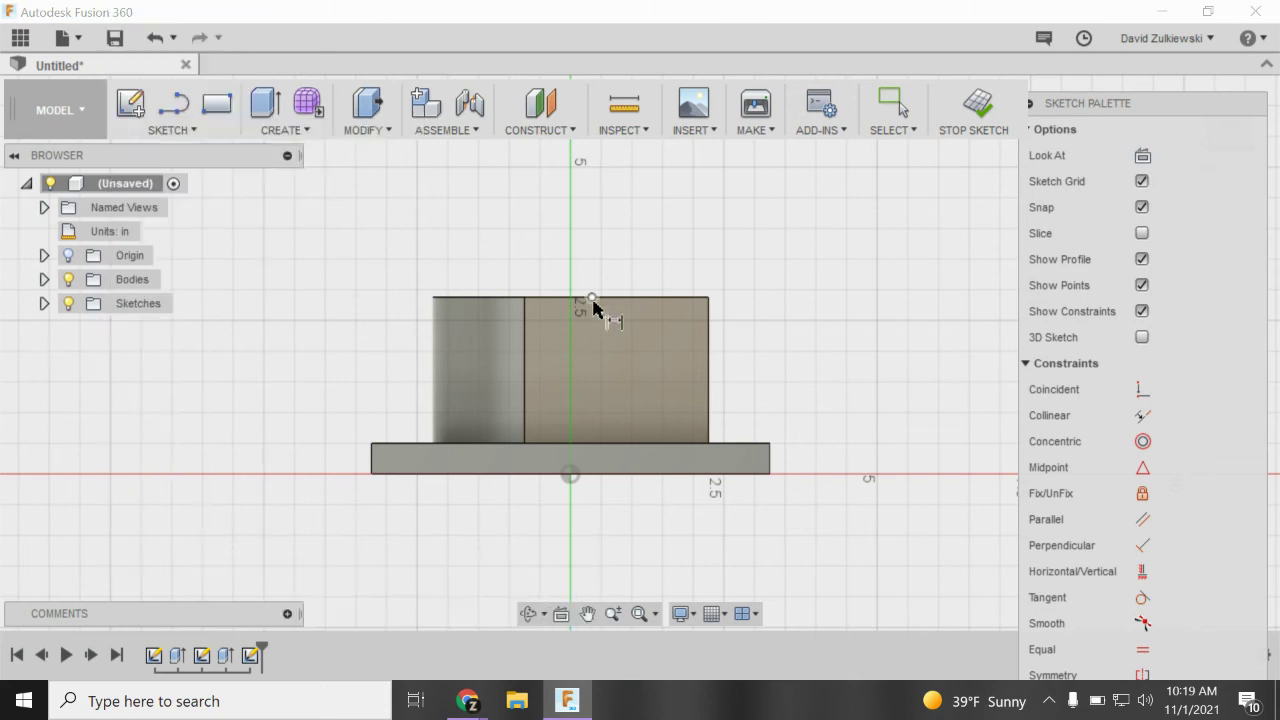
pyautogui.click(371, 444)
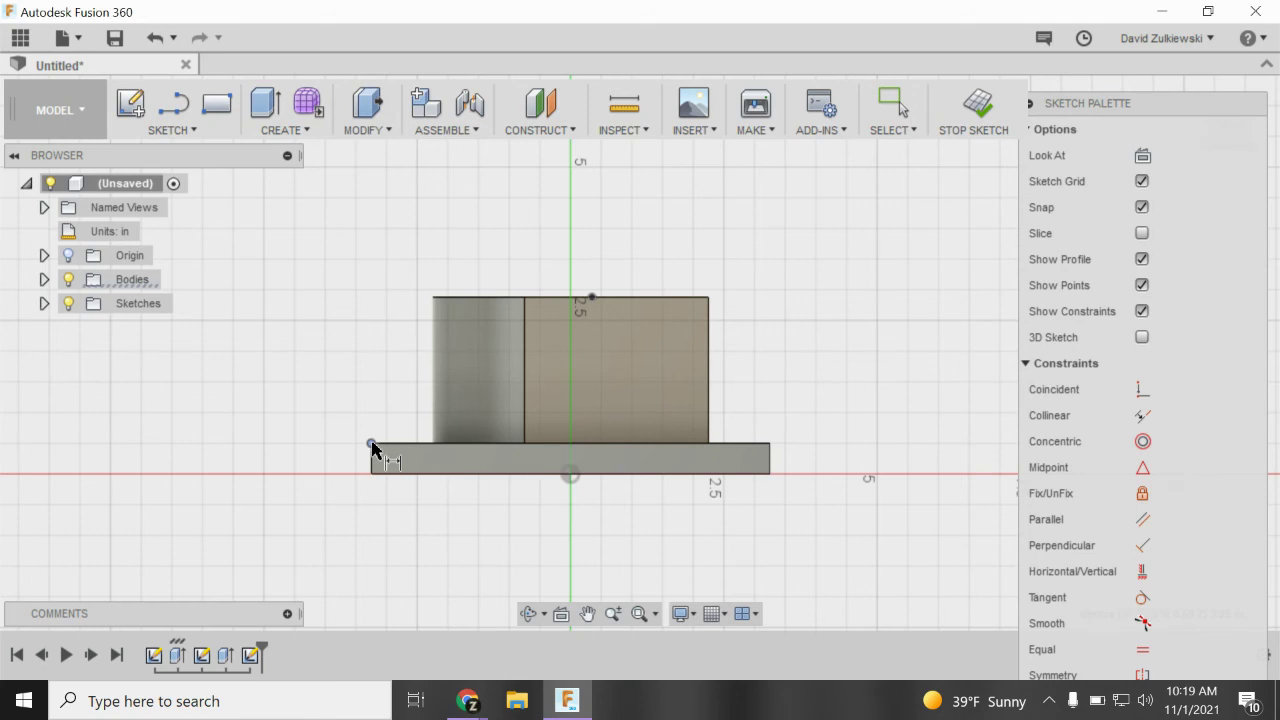
pyautogui.click(592, 297)
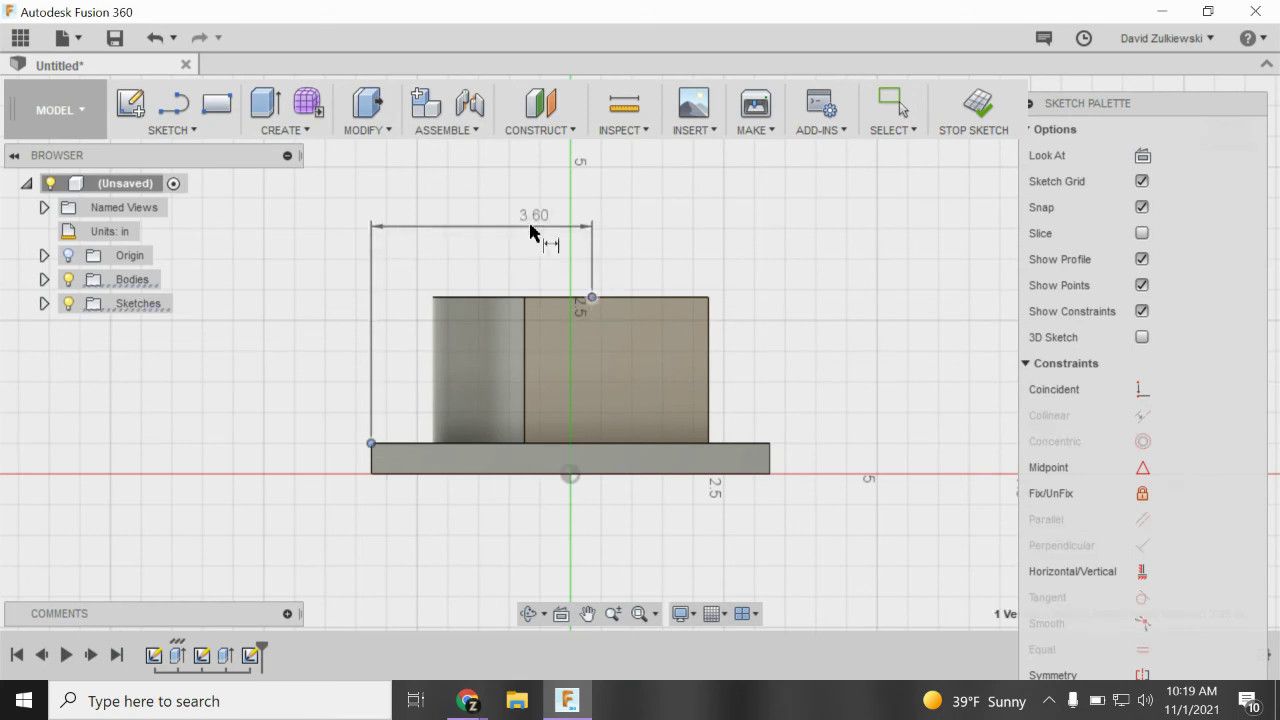
pyautogui.click(489, 214)
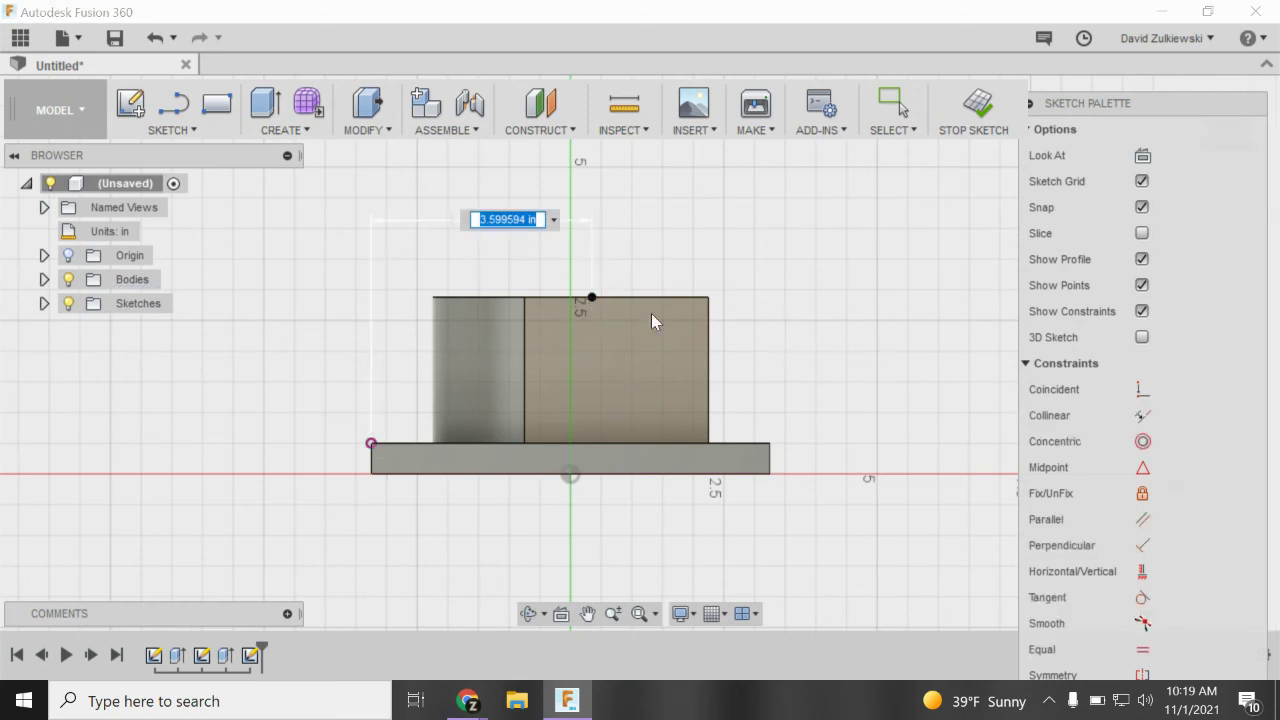
pyautogui.write('3')
pyautogui.press('Return')
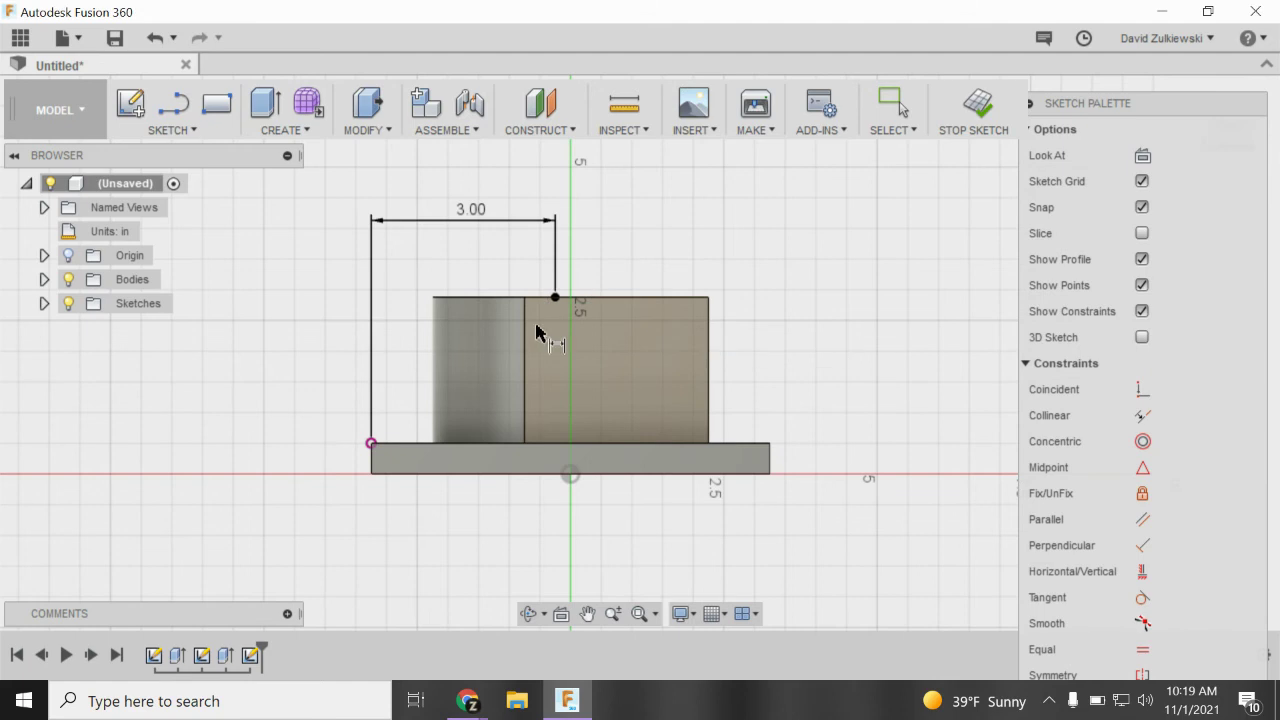
# Draw a diagonal line from the dimensioned sketch point to the lower free-end corner of the leg's side face.
pyautogui.click(173, 103)
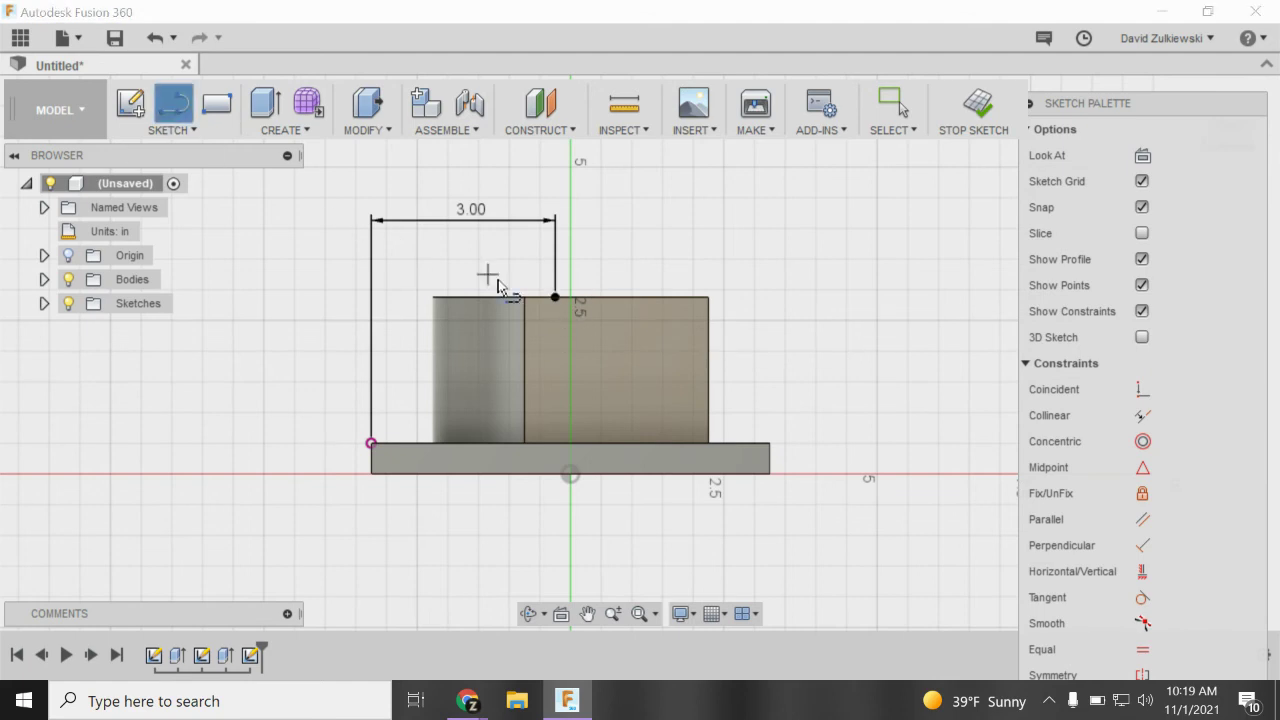
pyautogui.click(555, 297)
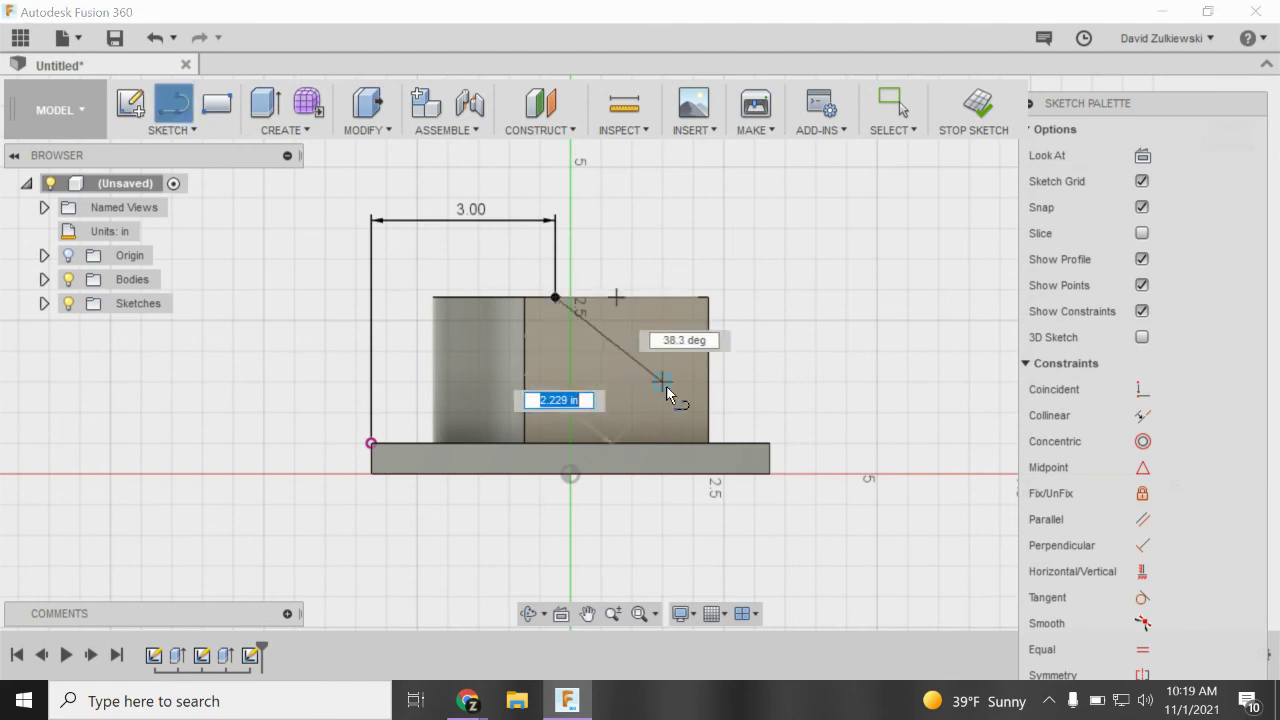
pyautogui.doubleClick(703, 436)
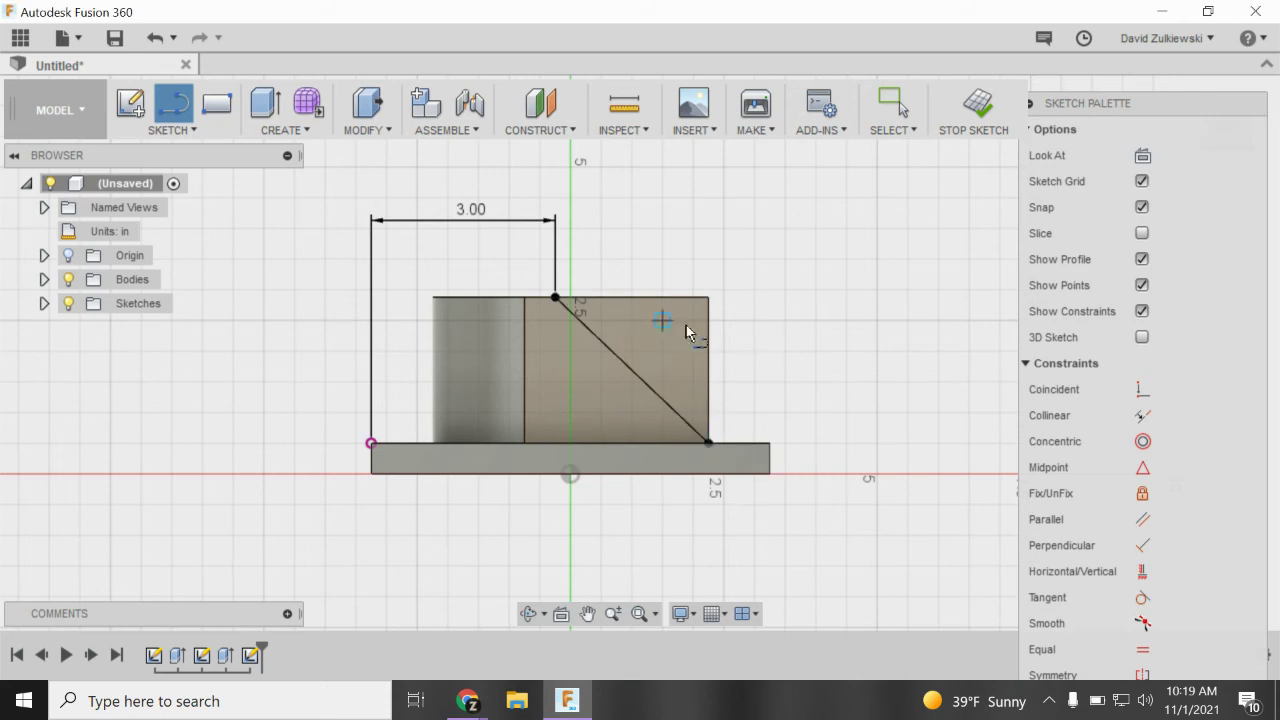
# Close the diagonal into a triangle with two lines meeting outside the leg's upper free-end corner, and finish the sketch.
pyautogui.click(709, 443)
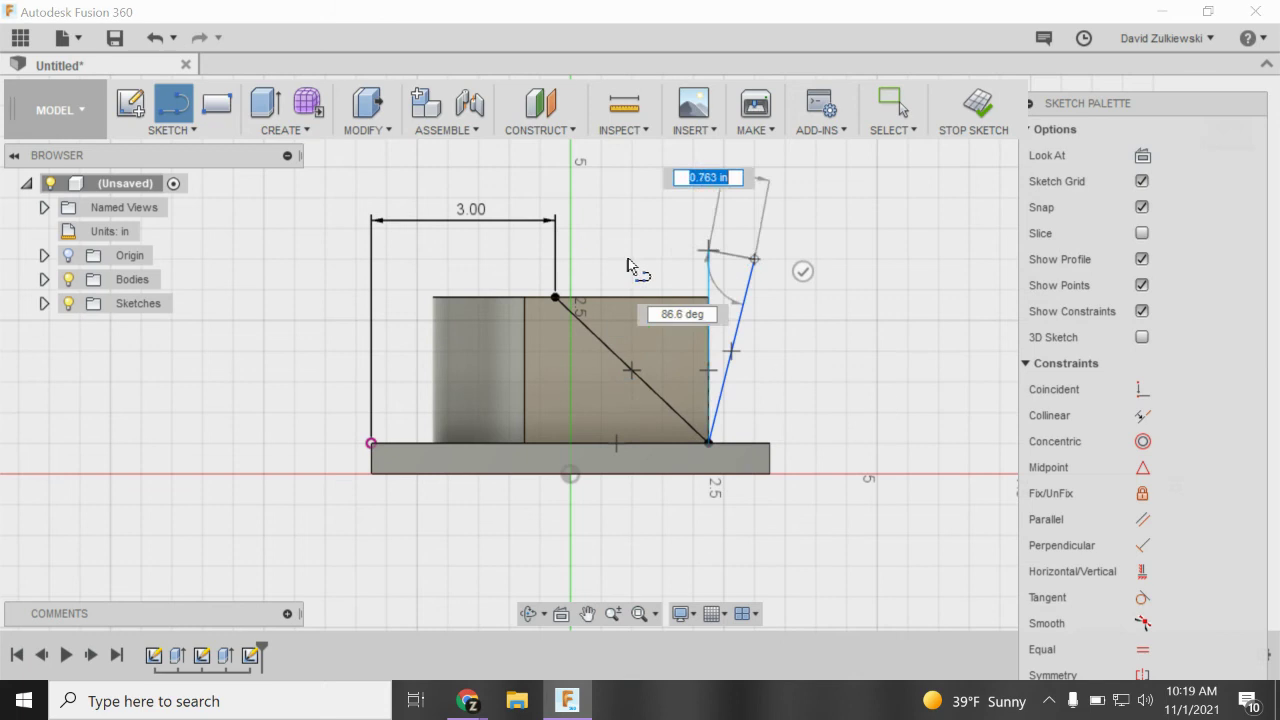
pyautogui.click(555, 297)
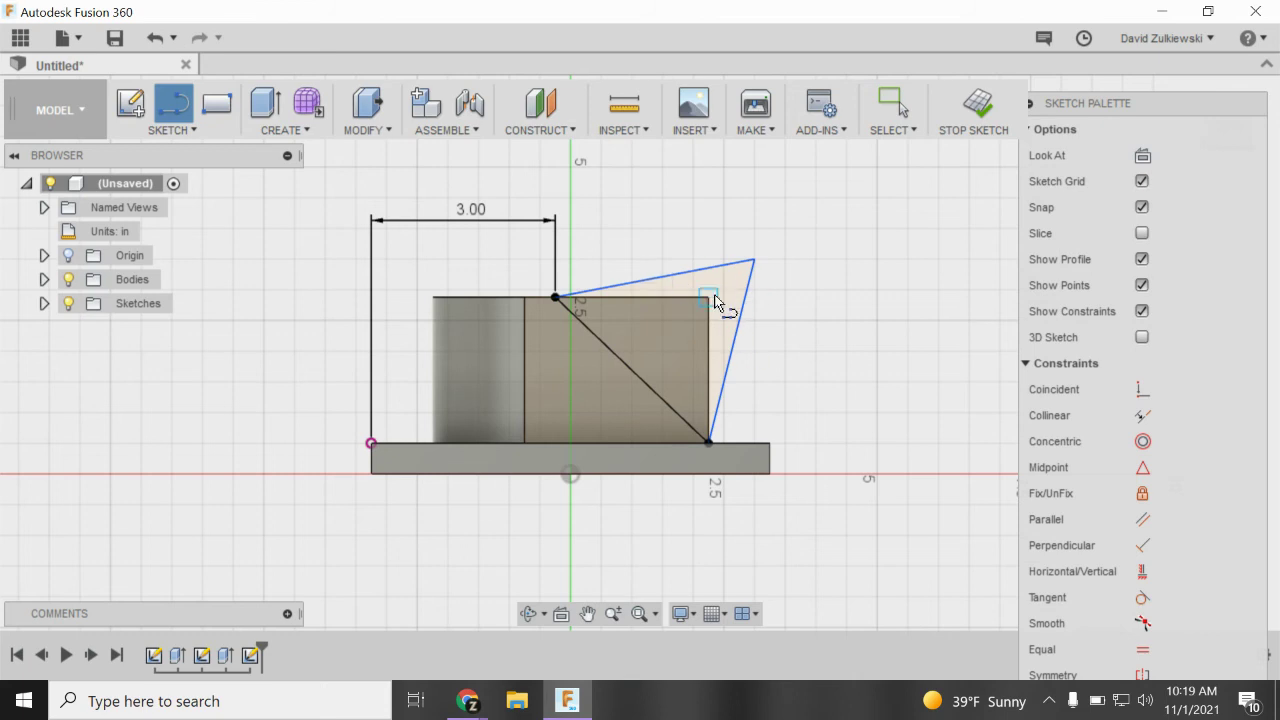
pyautogui.click(754, 259)
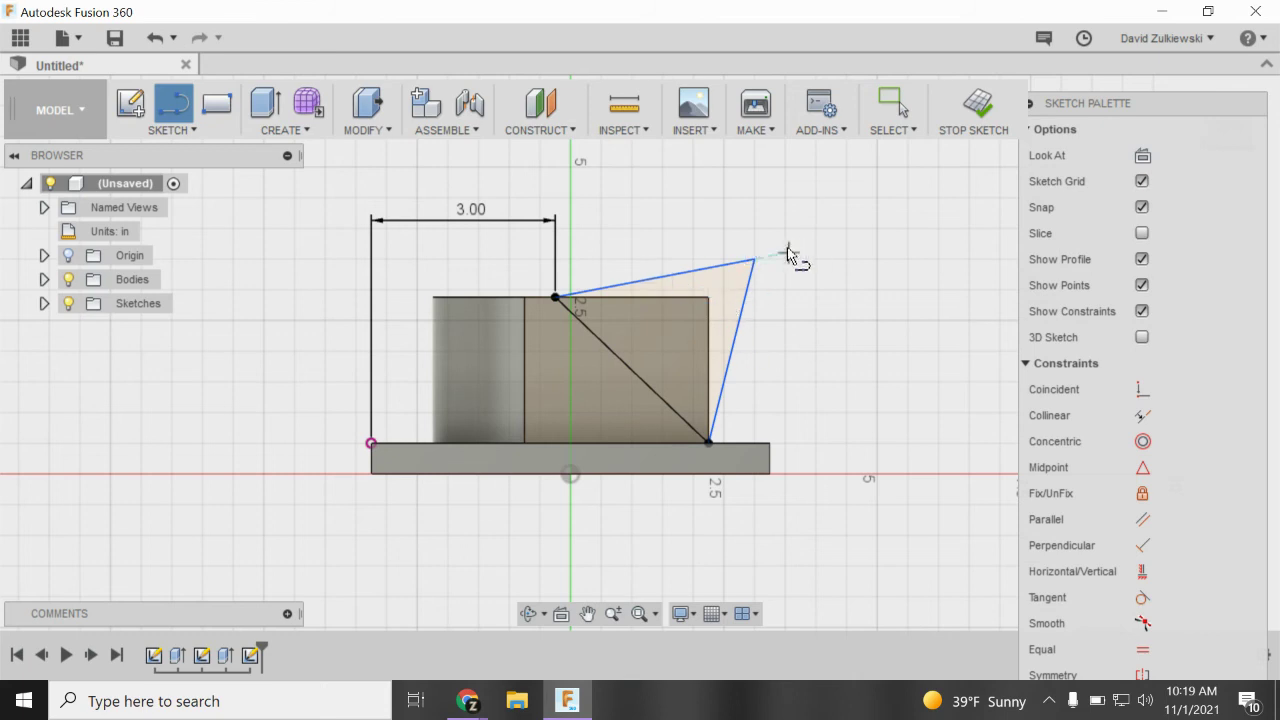
pyautogui.click(977, 103)
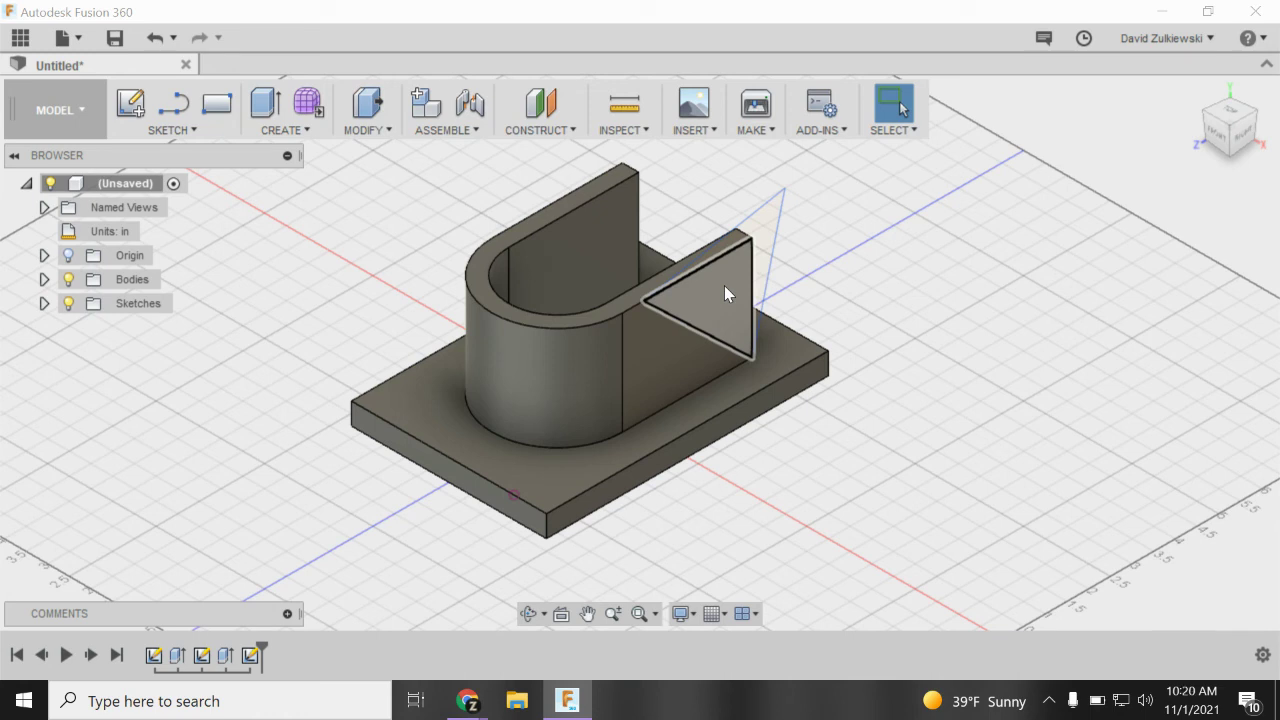
# Cut the triangular profile on the leg's face through both legs of the U wall with Extrude, using the All extent.
pyautogui.click(265, 103)
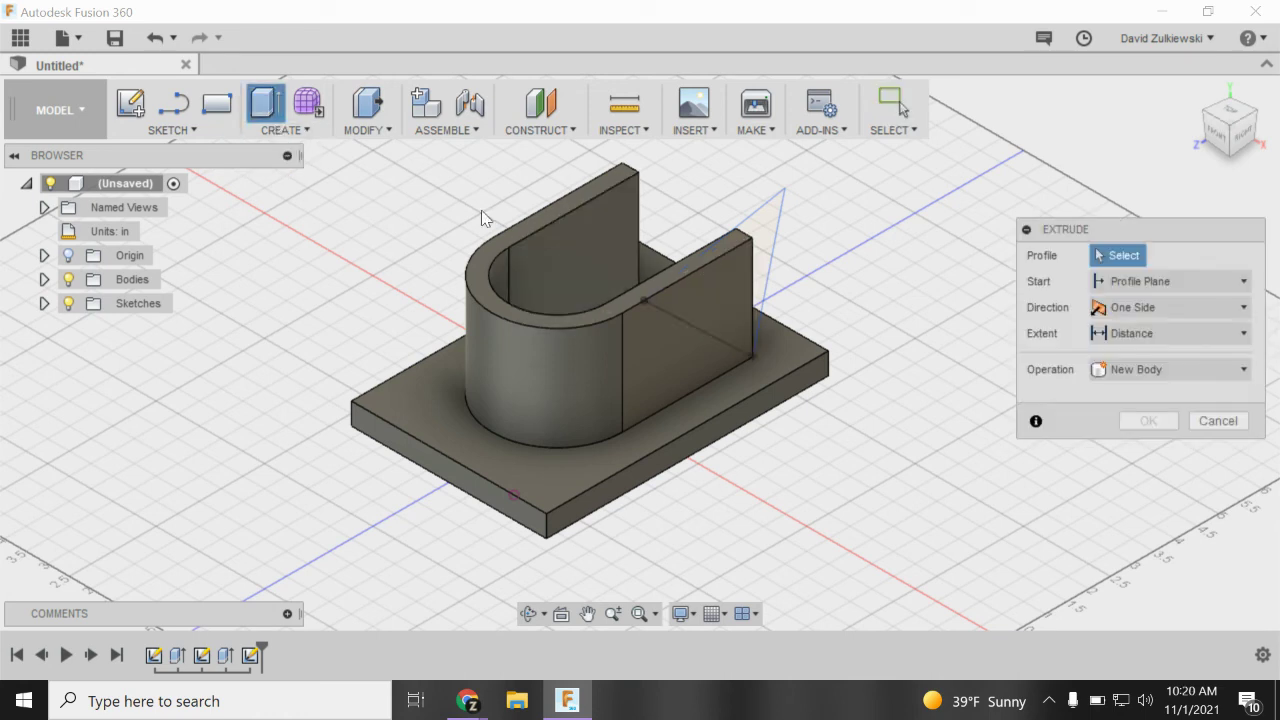
pyautogui.click(719, 294)
pyautogui.moveTo(713, 343); pyautogui.dragTo(420, 171)
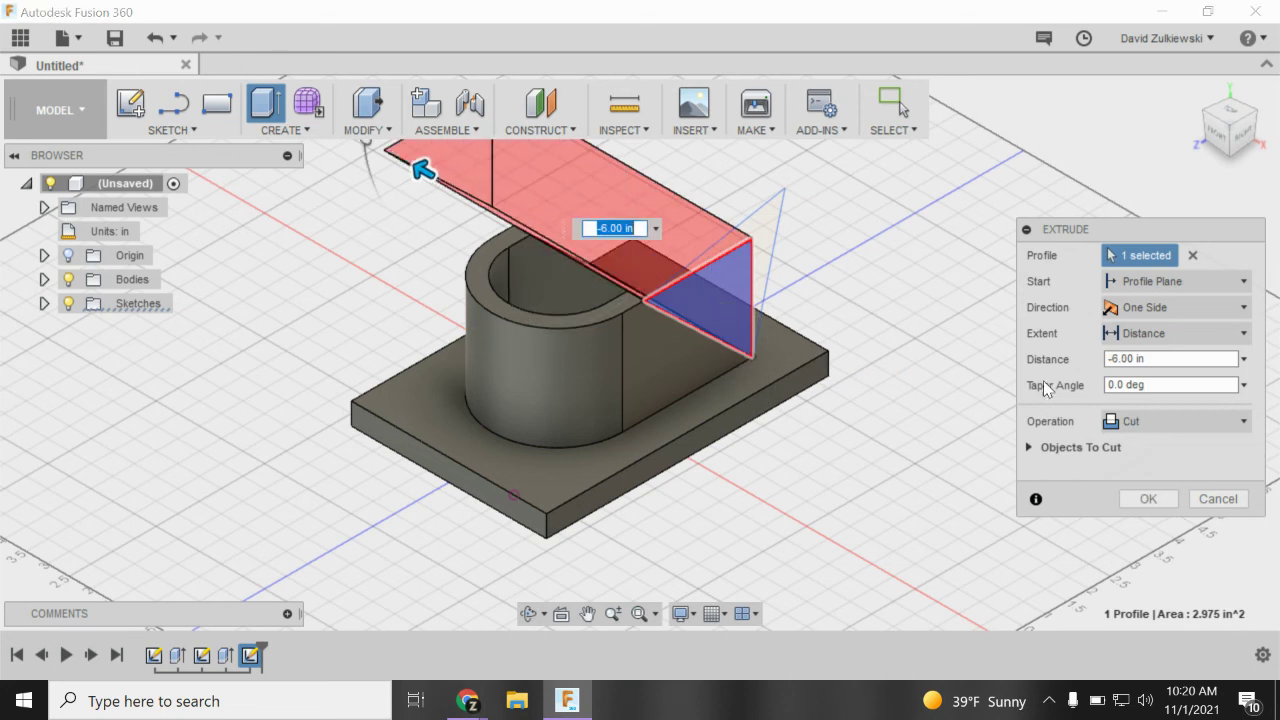
pyautogui.click(1152, 338)
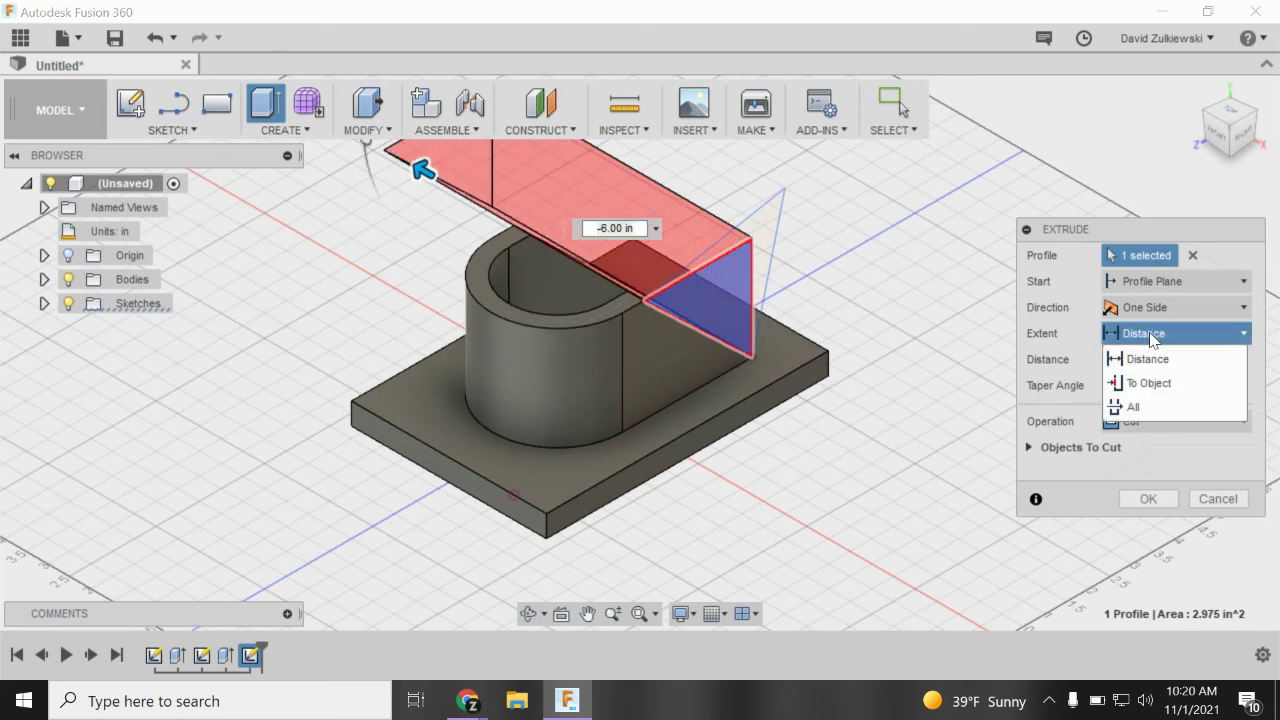
pyautogui.click(1142, 404)
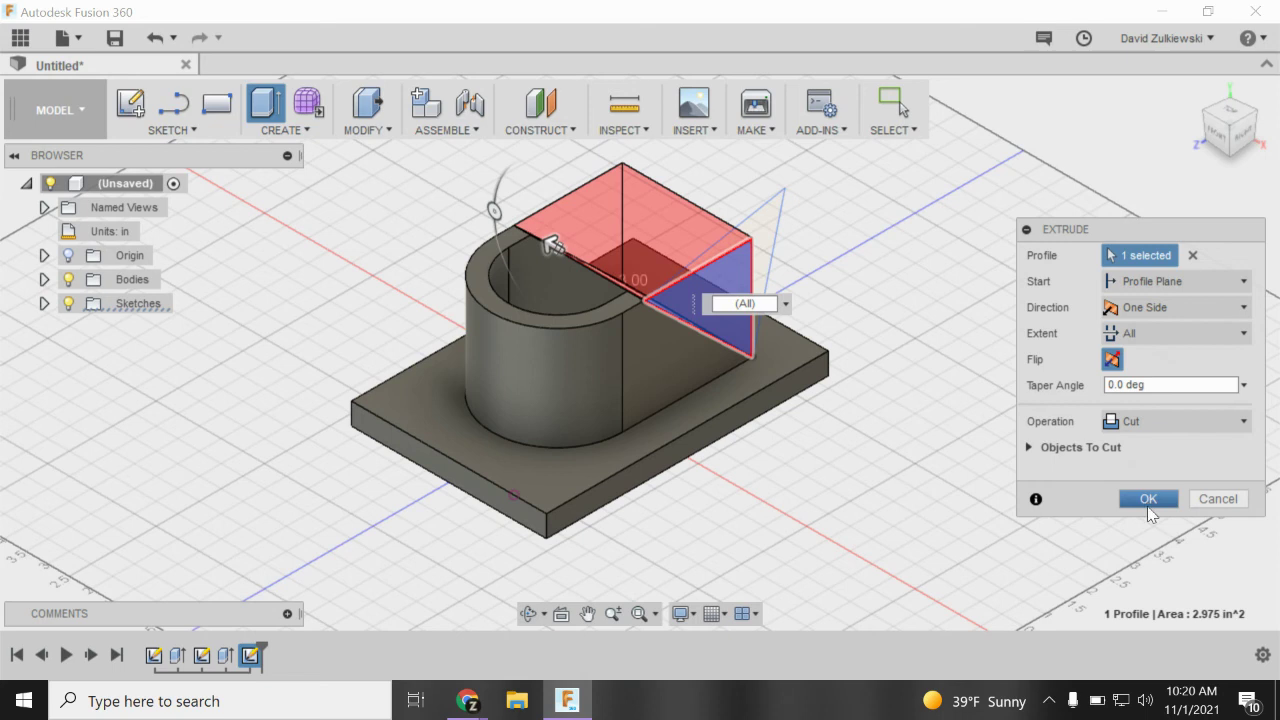
pyautogui.click(1148, 500)
pyautogui.moveTo(1215, 140)
pyautogui.mouseDown()
pyautogui.moveTo(1176, 170)
pyautogui.moveTo(1182, 160)
pyautogui.mouseUp()
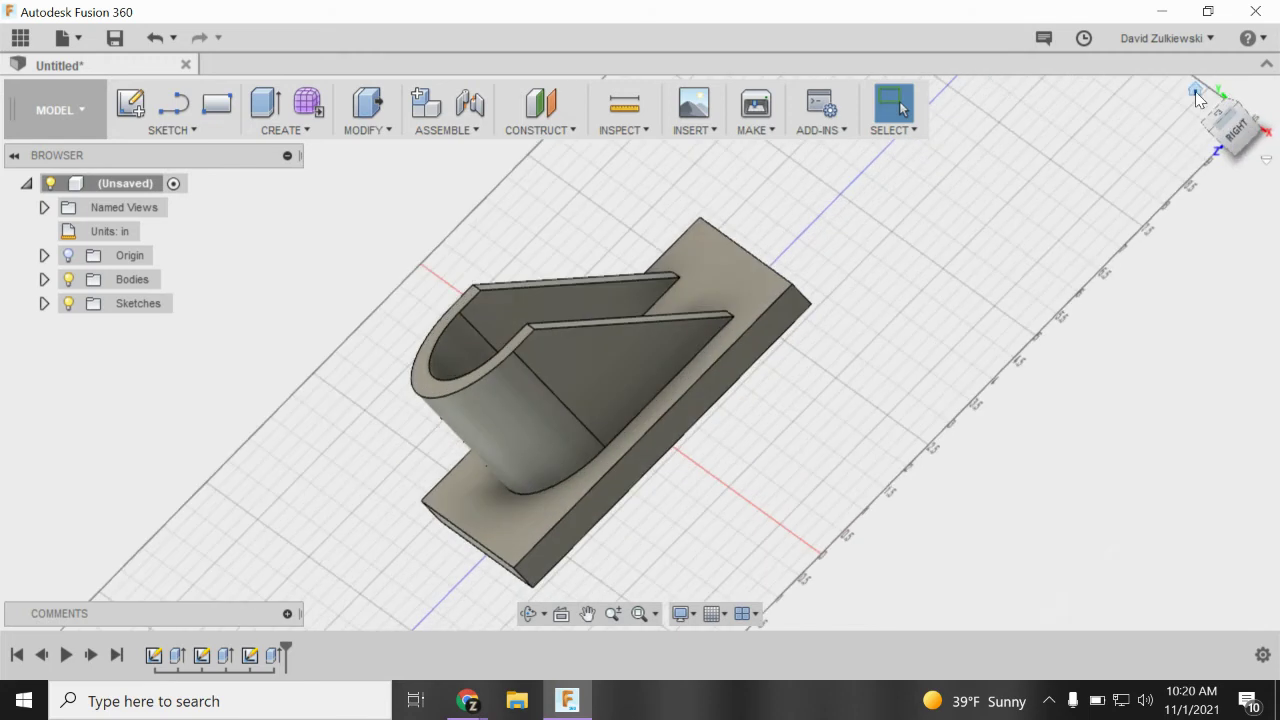
pyautogui.click(1195, 91)
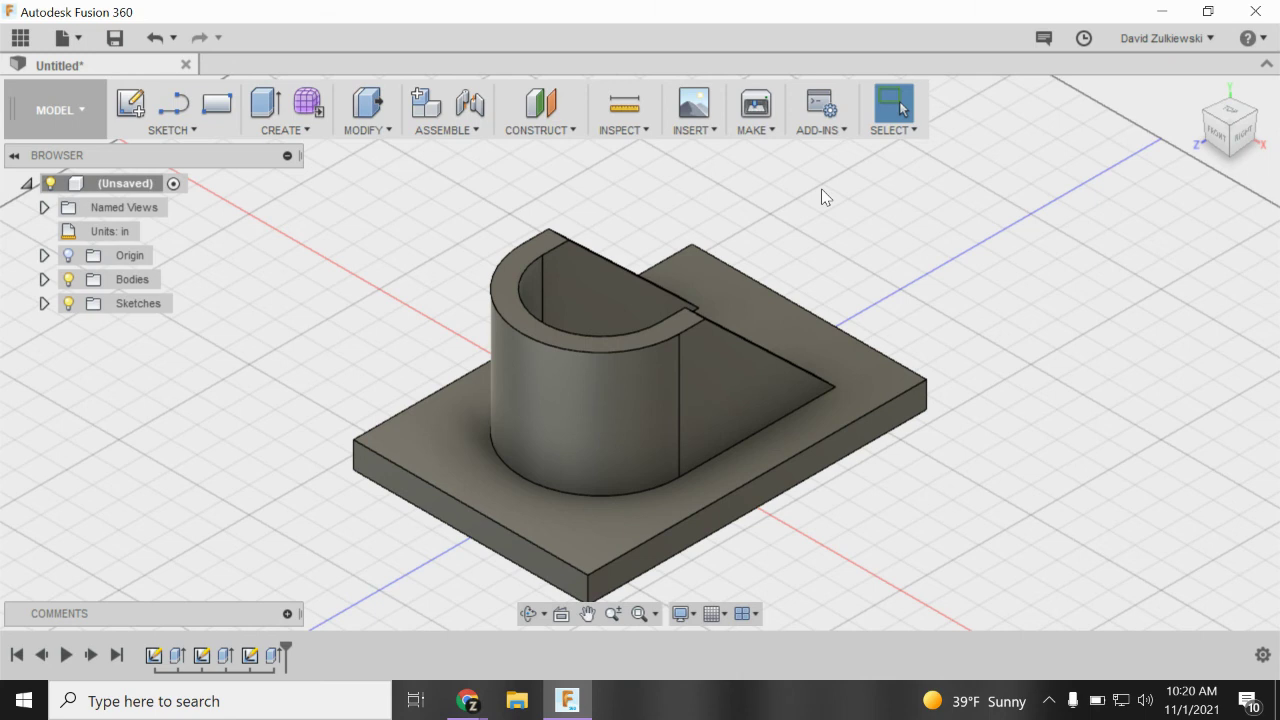
# Start a Hole feature on the plate's top face, placing it freehand between the open ends of the wall's legs.
pyautogui.click(265, 131)
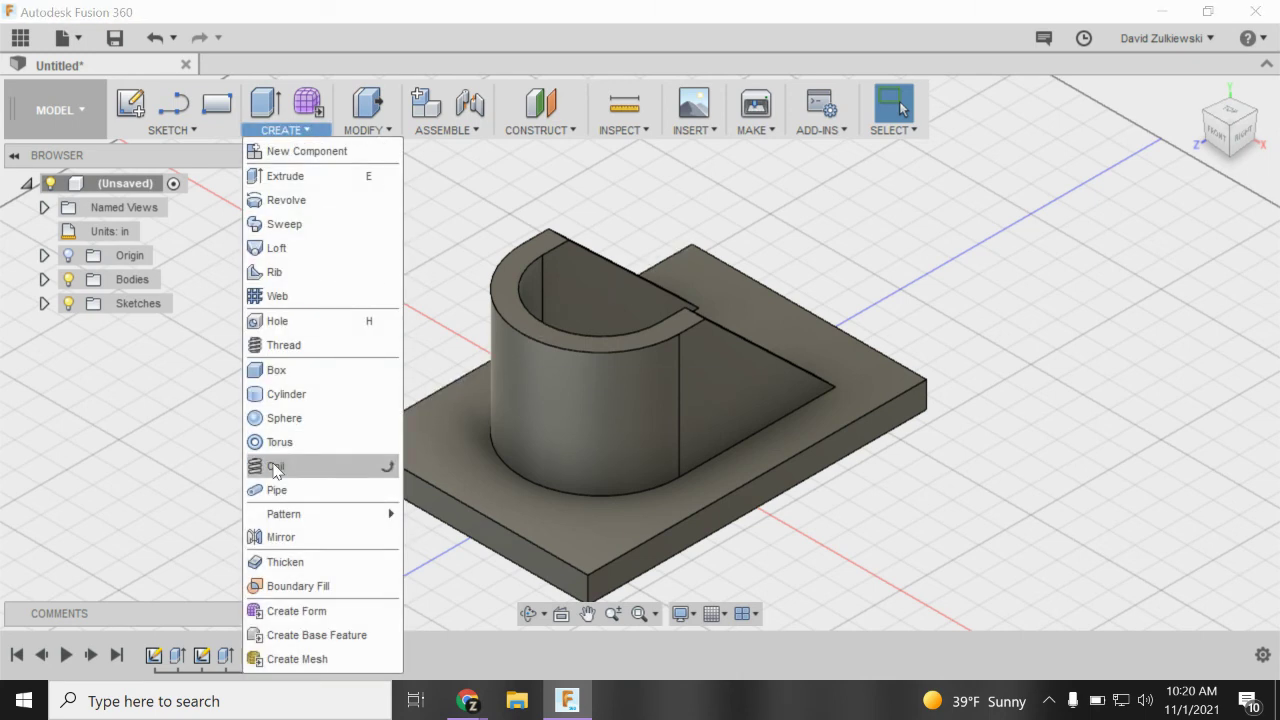
pyautogui.click(278, 321)
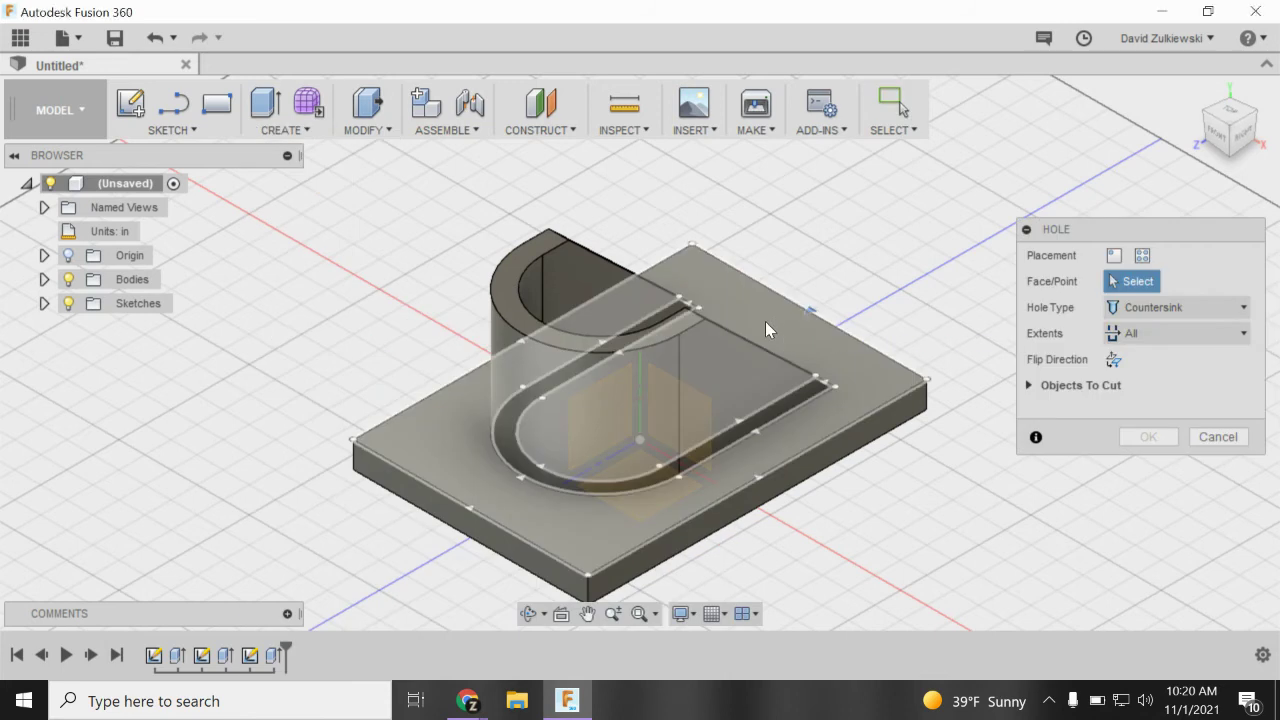
pyautogui.click(800, 316)
pyautogui.moveTo(806, 313); pyautogui.dragTo(760, 328)
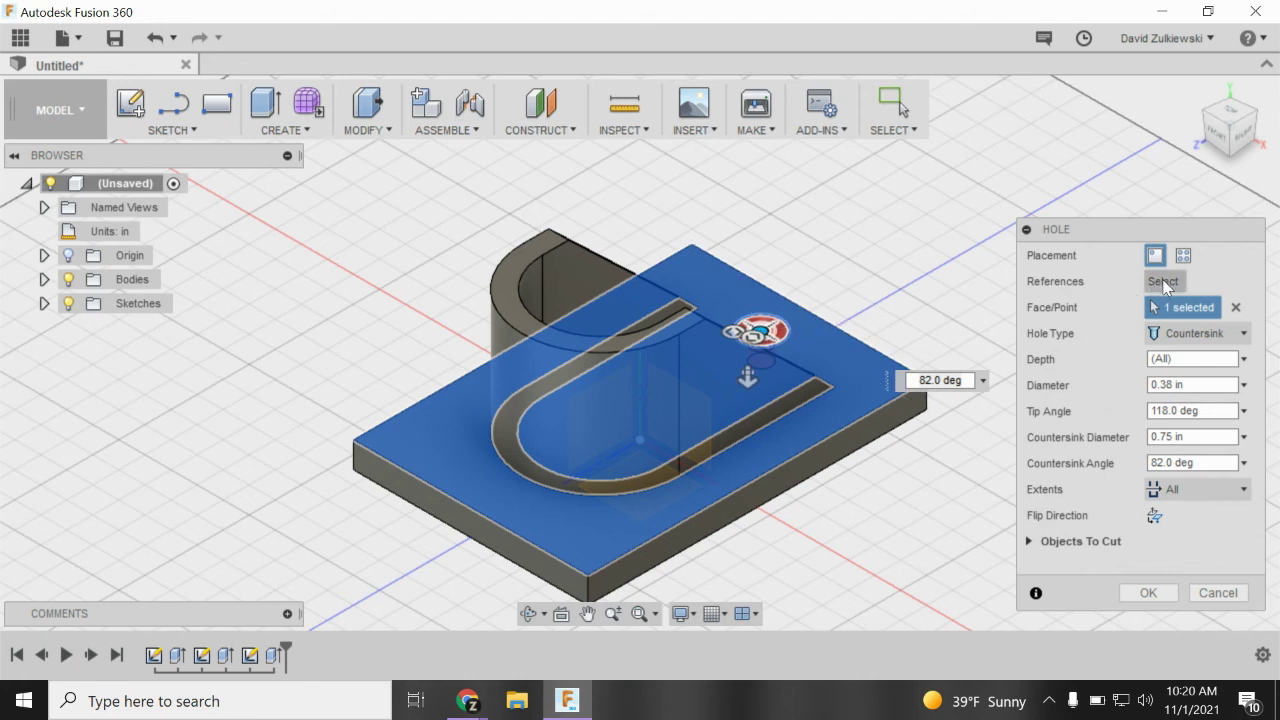
# Position the hole 1 in from the plate's short edge at the wall's open end and 2.25 in from the adjacent long edge.
pyautogui.click(1163, 282)
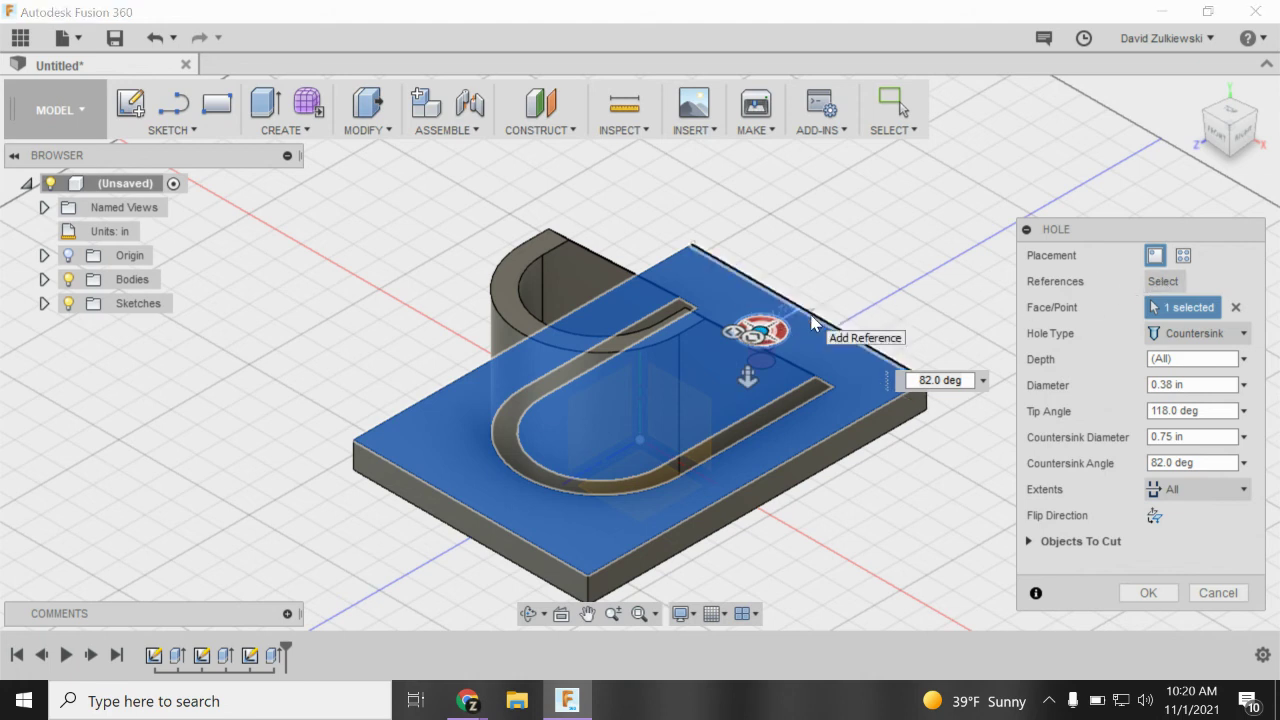
pyautogui.click(812, 322)
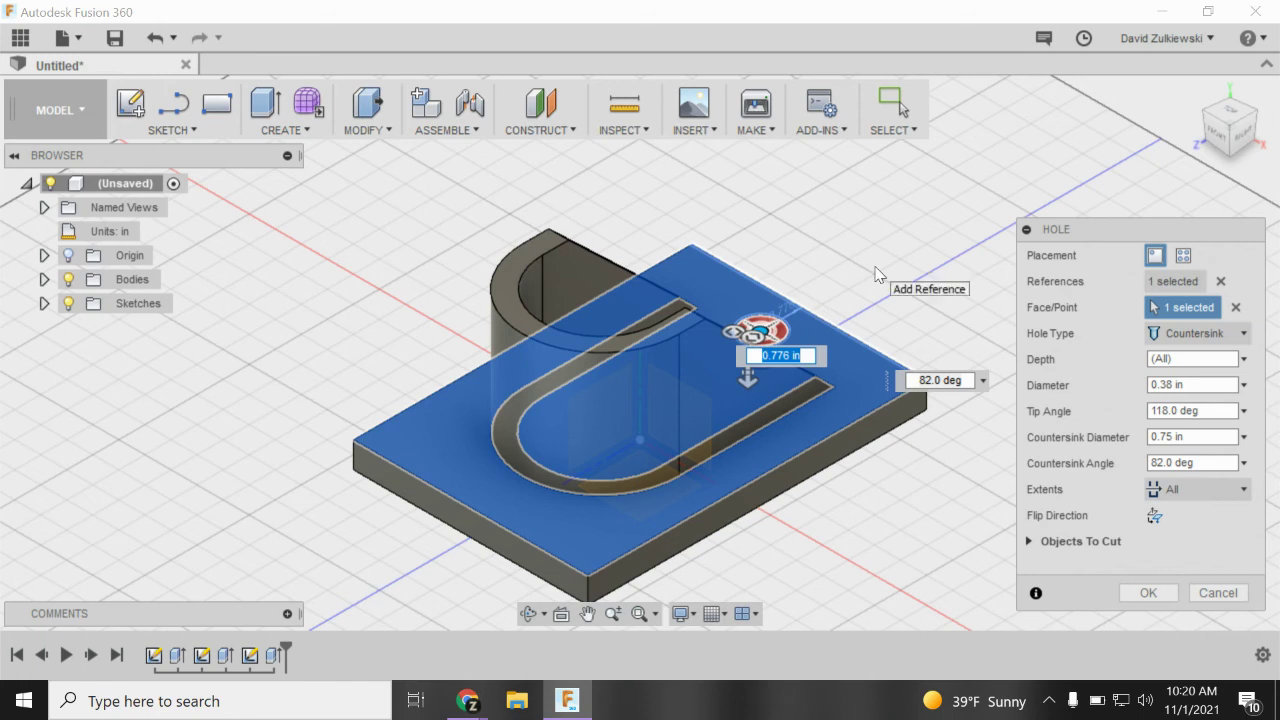
pyautogui.write('1')
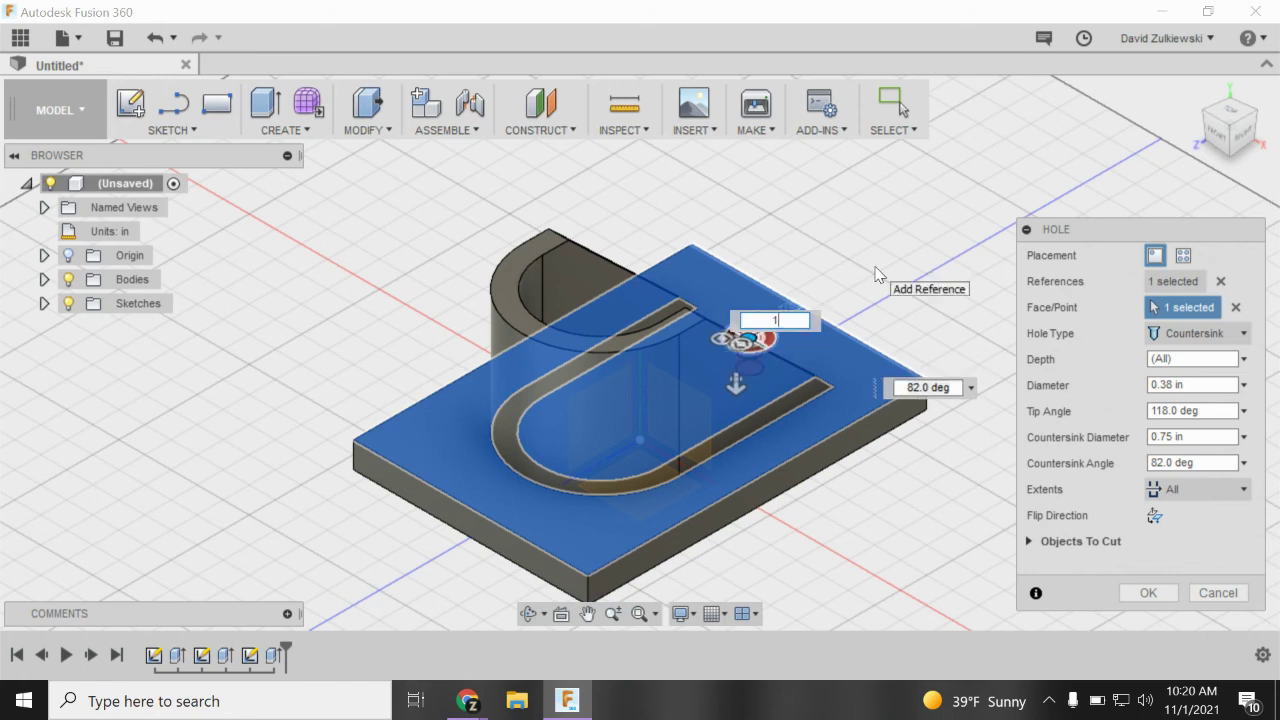
pyautogui.click(881, 405)
pyautogui.write('2')
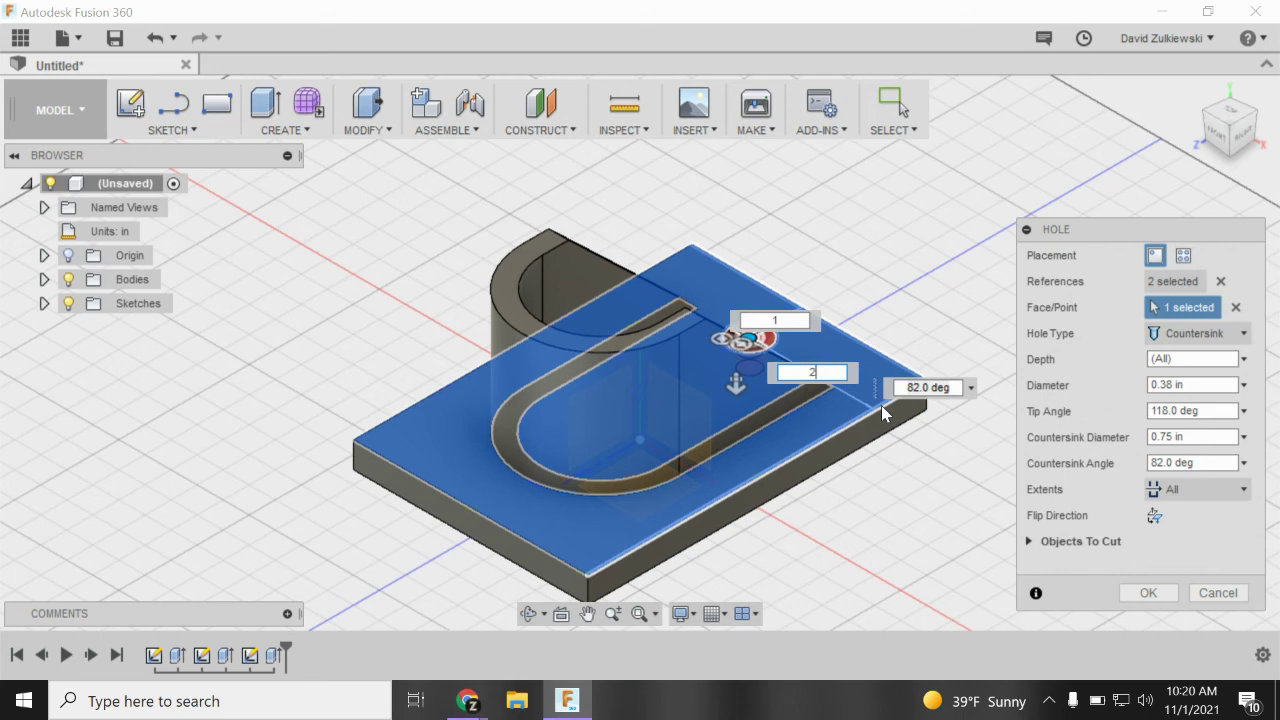
pyautogui.write('.25')
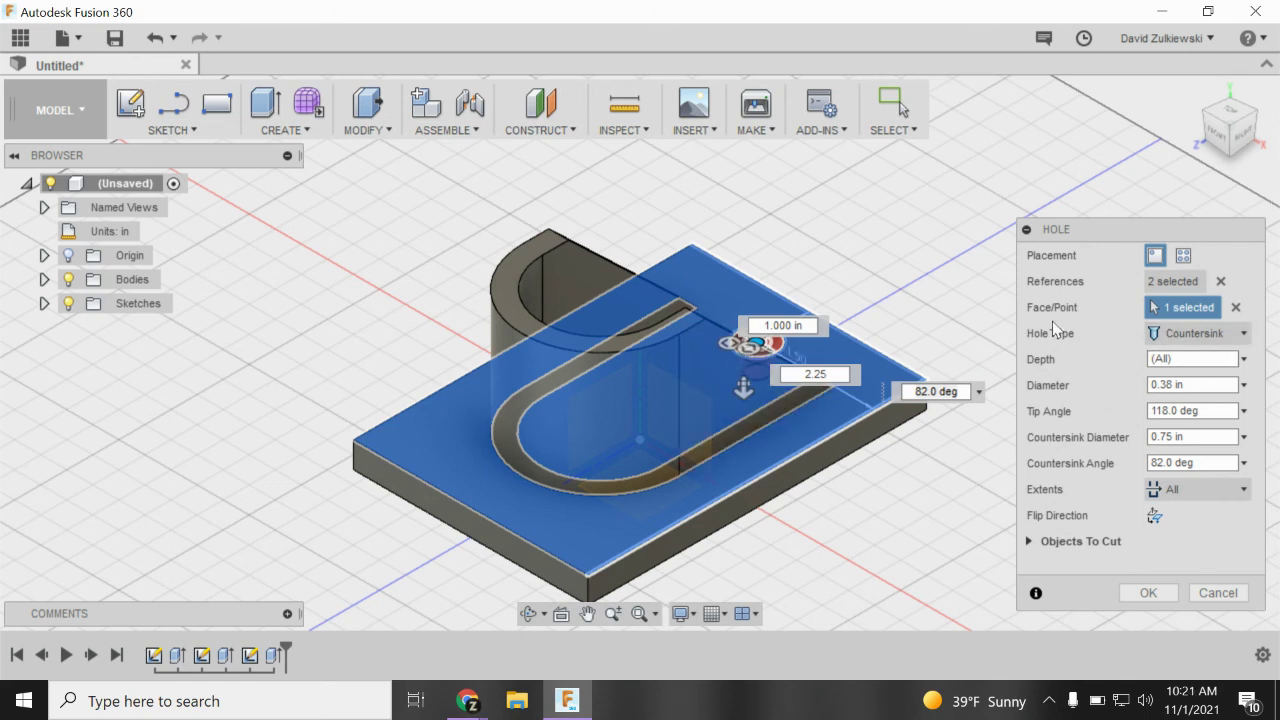
# Create the hole as a countersink with extents All, 0.38 in diameter, 0.75 in countersink diameter and 82 deg countersink angle.
pyautogui.click(1180, 336)
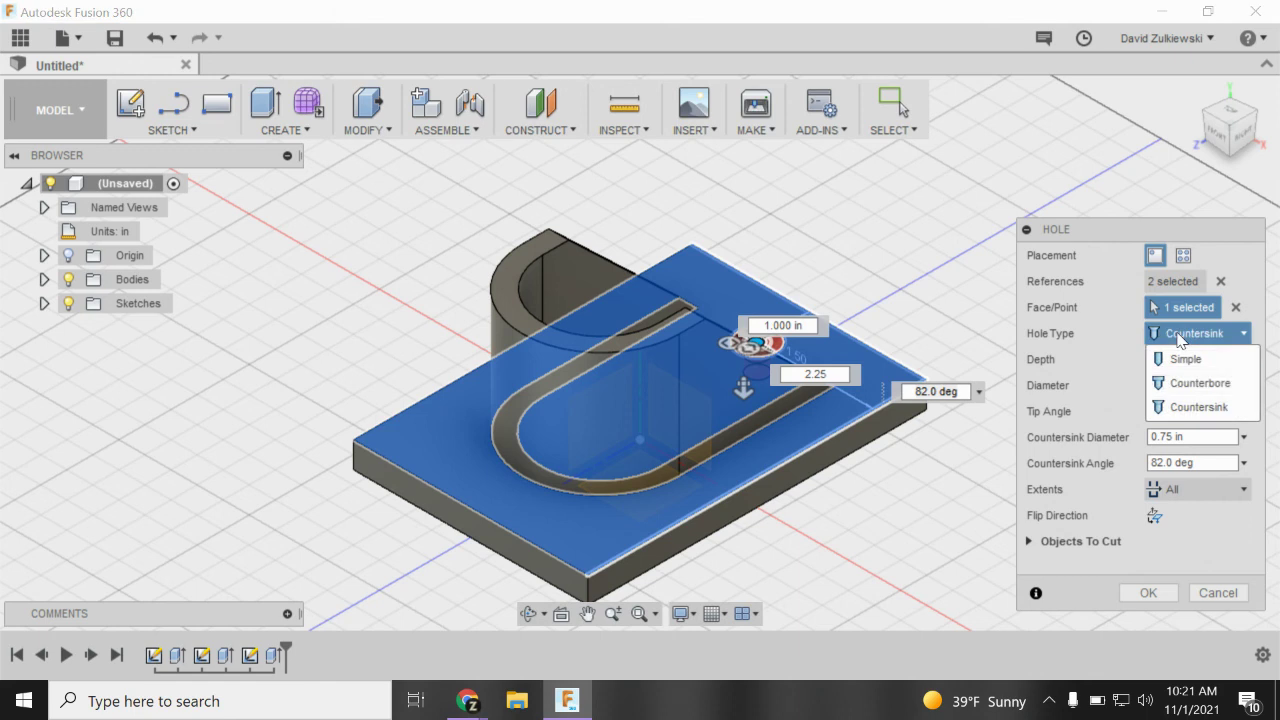
pyautogui.click(1203, 412)
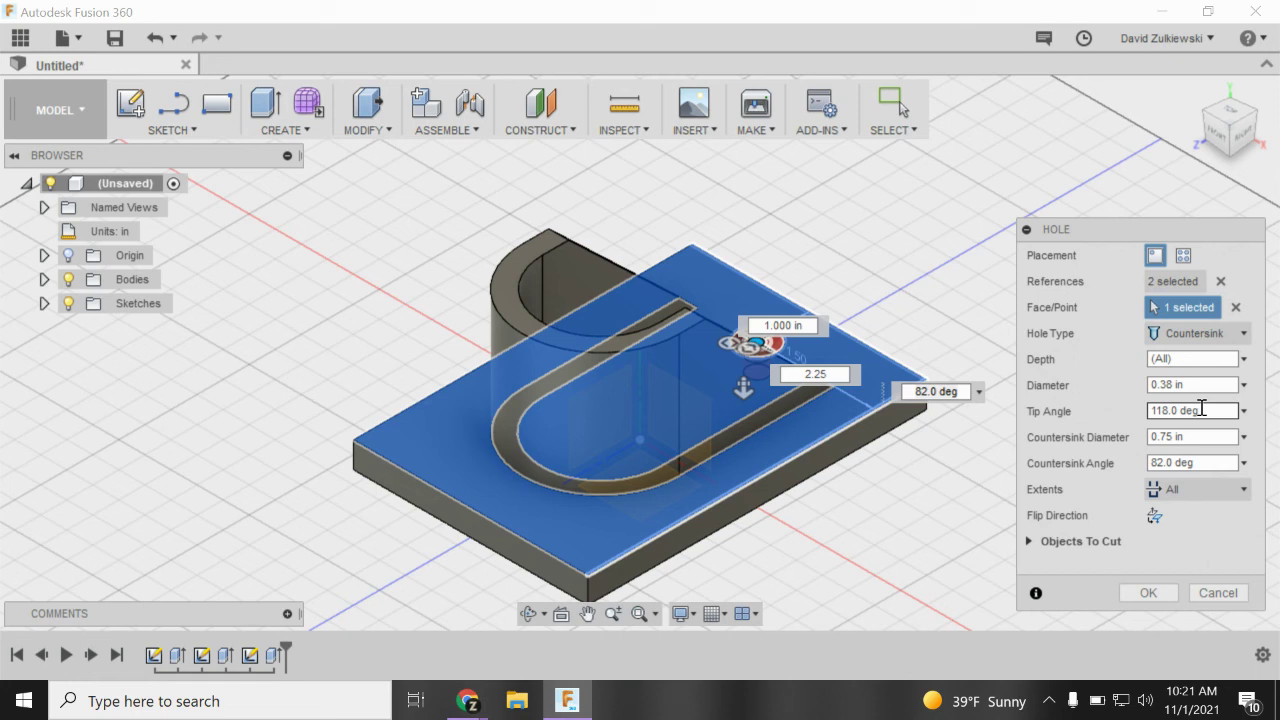
pyautogui.click(1245, 358)
pyautogui.click(1182, 385)
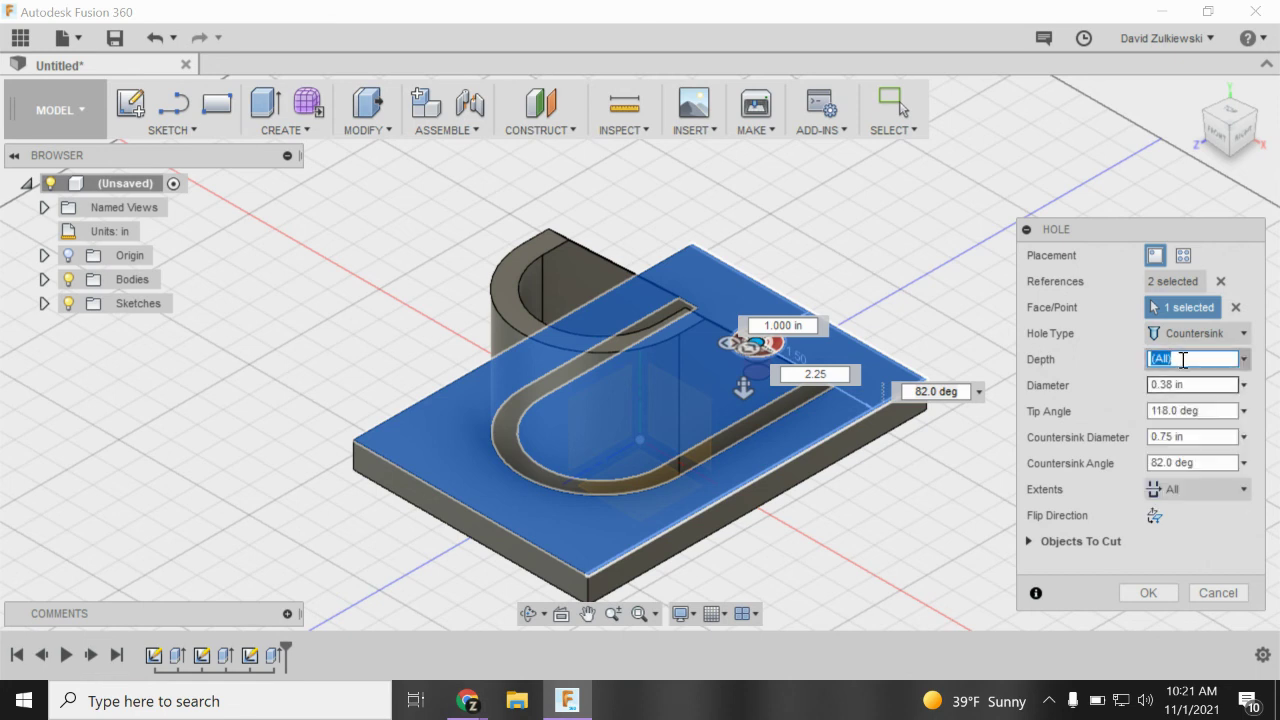
pyautogui.click(1245, 489)
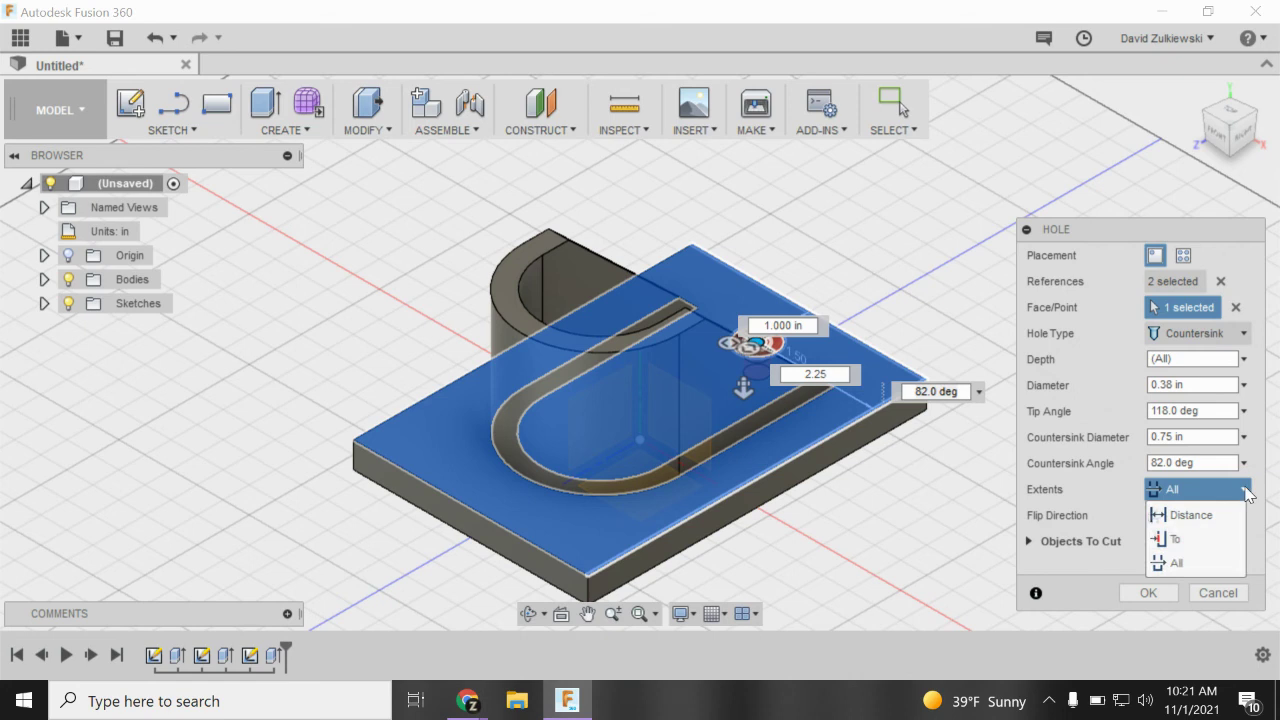
pyautogui.click(1181, 565)
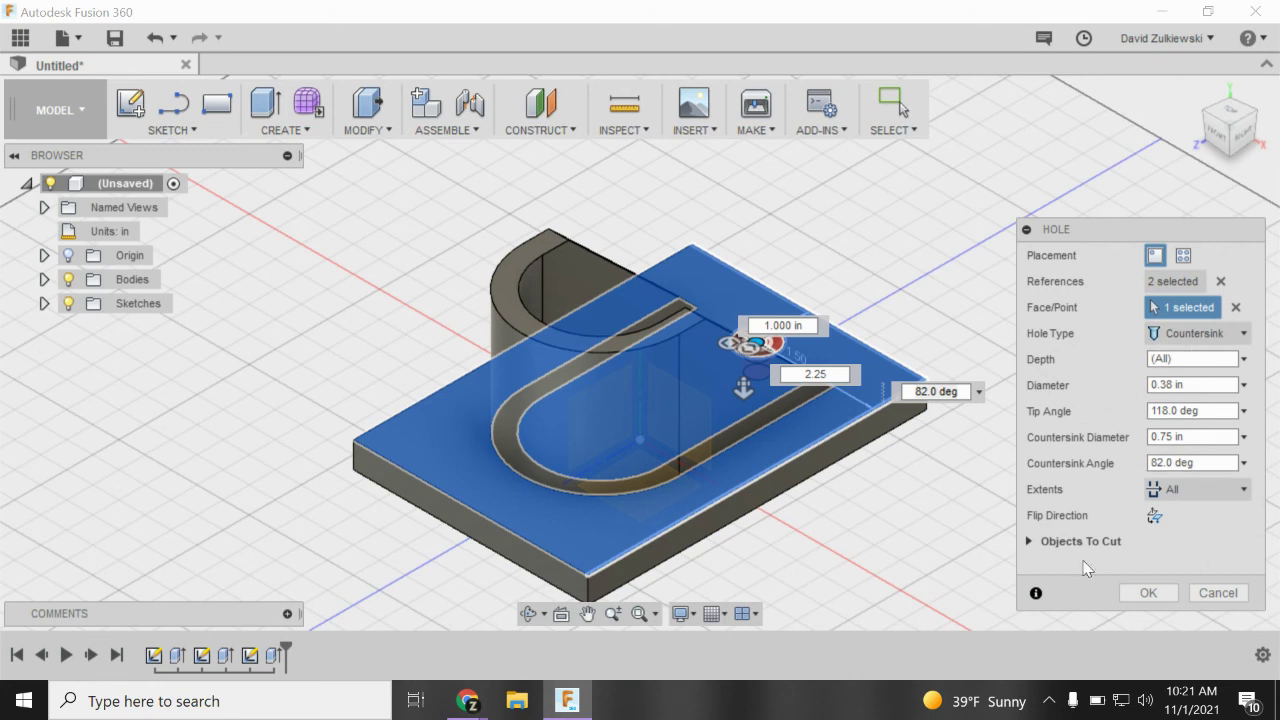
pyautogui.click(1145, 593)
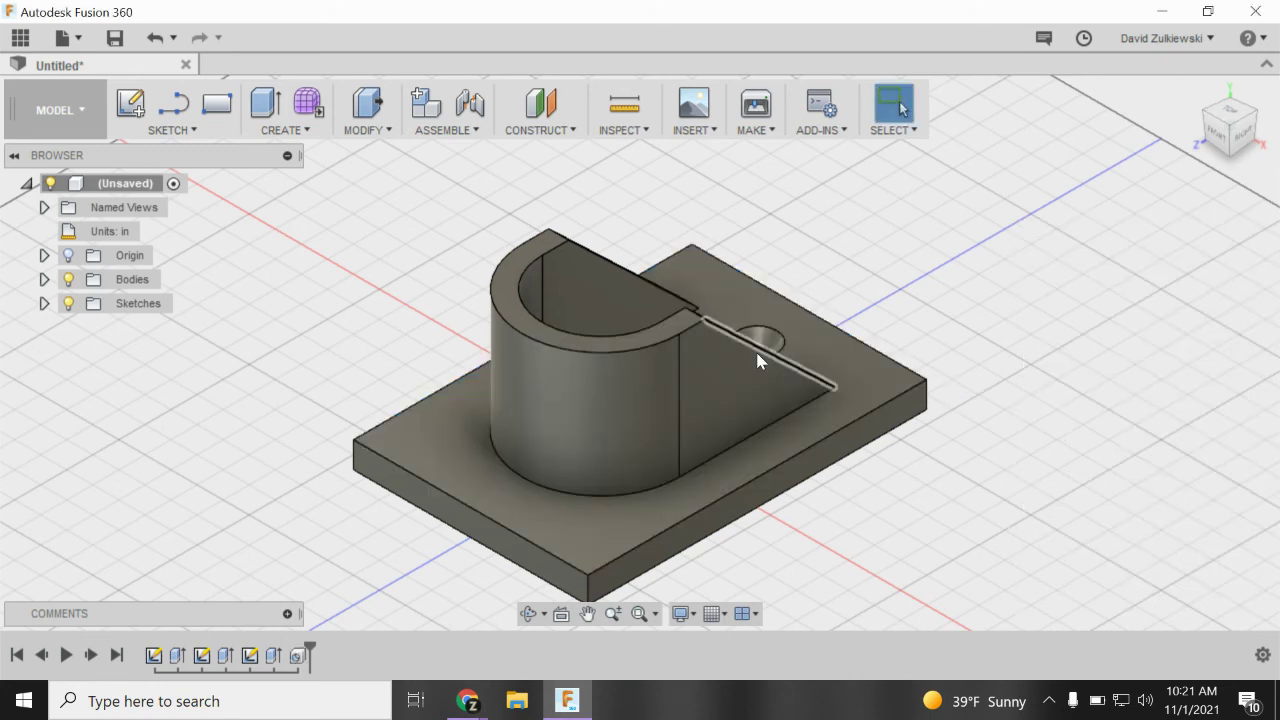
pyautogui.keyDown('shift'); pyautogui.moveTo(790, 357); pyautogui.dragTo(742, 351, button='middle'); pyautogui.keyUp('shift')
pyautogui.scroll(5, 745, 349)
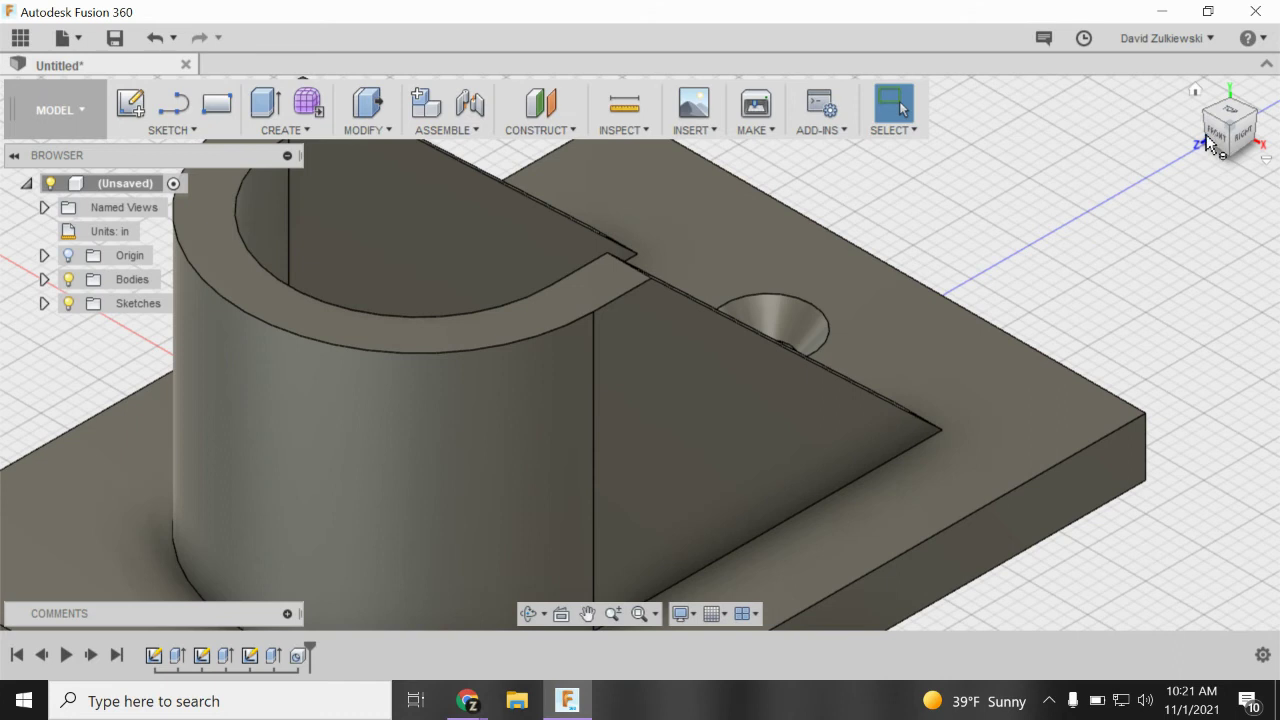
pyautogui.moveTo(1218, 143); pyautogui.dragTo(804, 217)
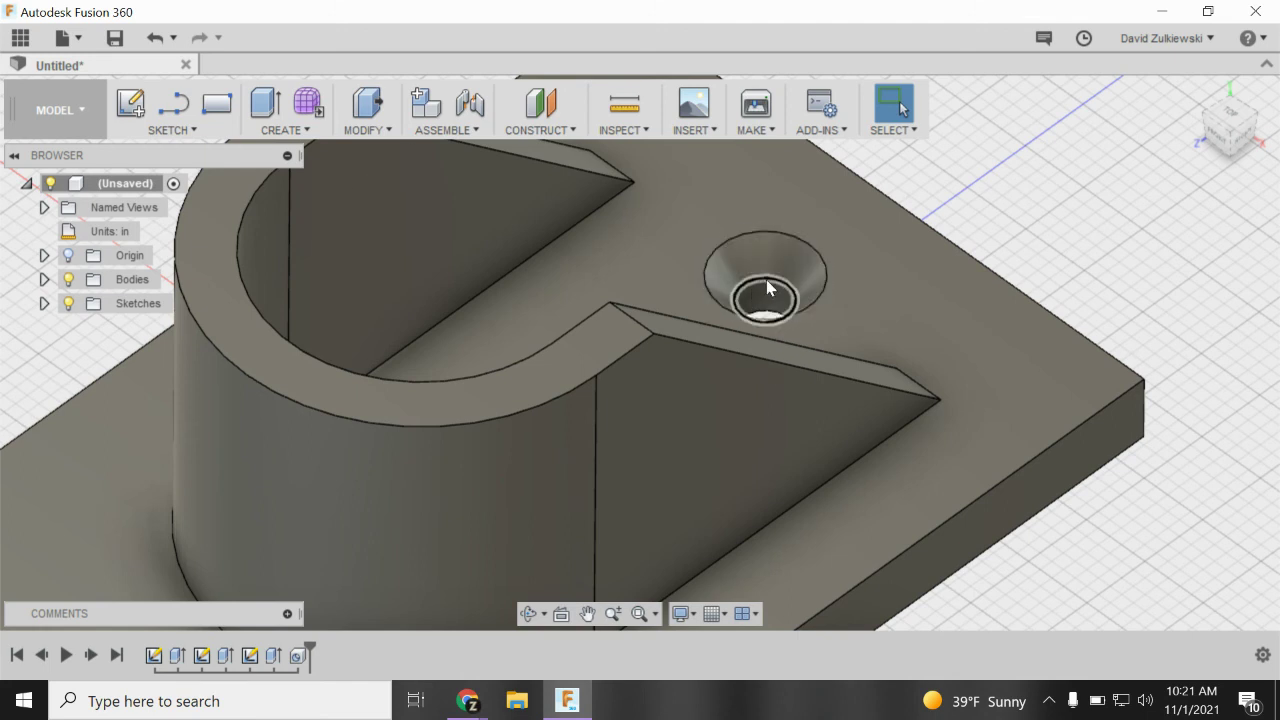
# Start a Hole feature on the plate's top face, placing it freehand near one corner at the closed end of the U wall.
pyautogui.scroll(-8, 767, 287)
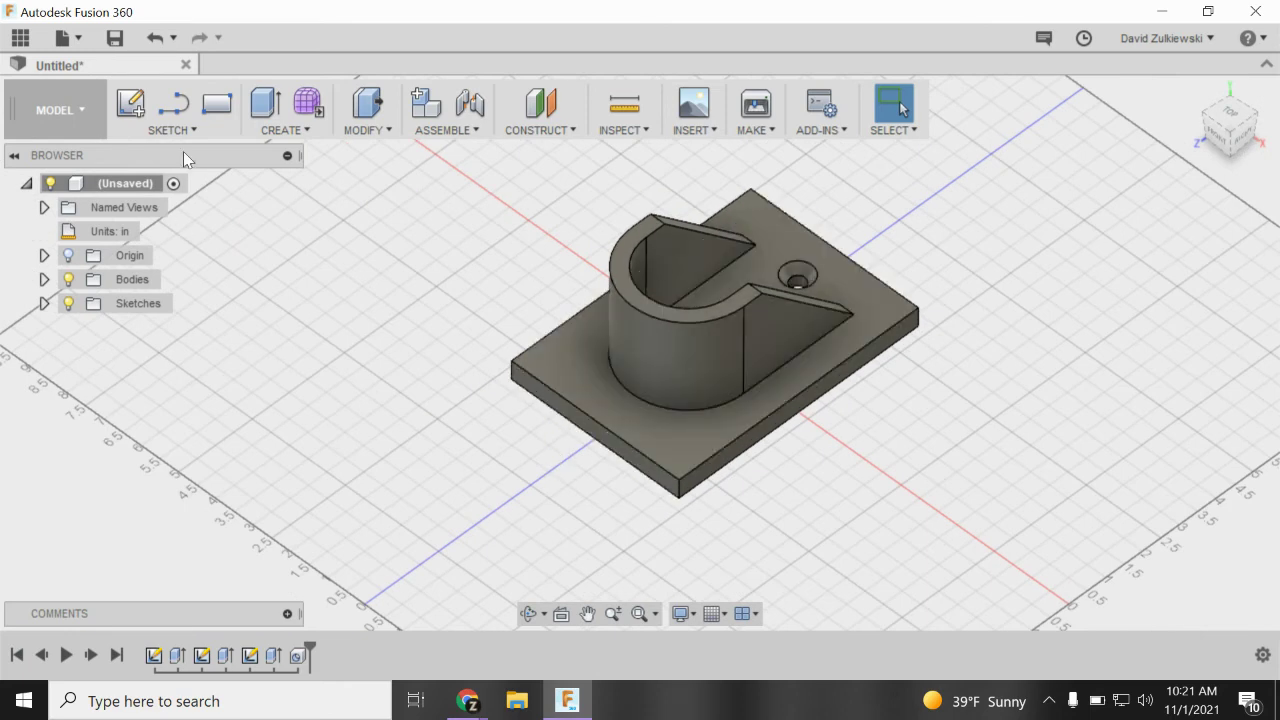
pyautogui.click(276, 131)
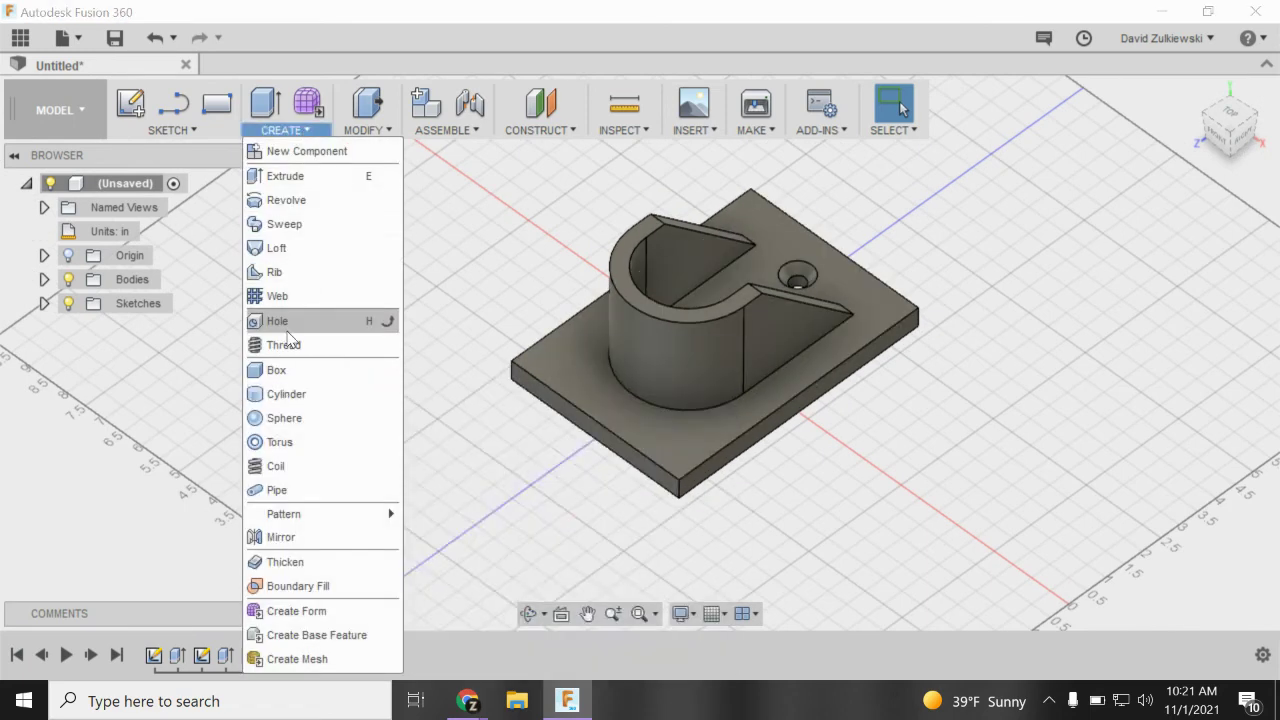
pyautogui.click(277, 321)
pyautogui.click(557, 359)
pyautogui.moveTo(508, 360)
pyautogui.mouseDown()
pyautogui.moveTo(560, 360)
pyautogui.moveTo(527, 368)
pyautogui.mouseUp()
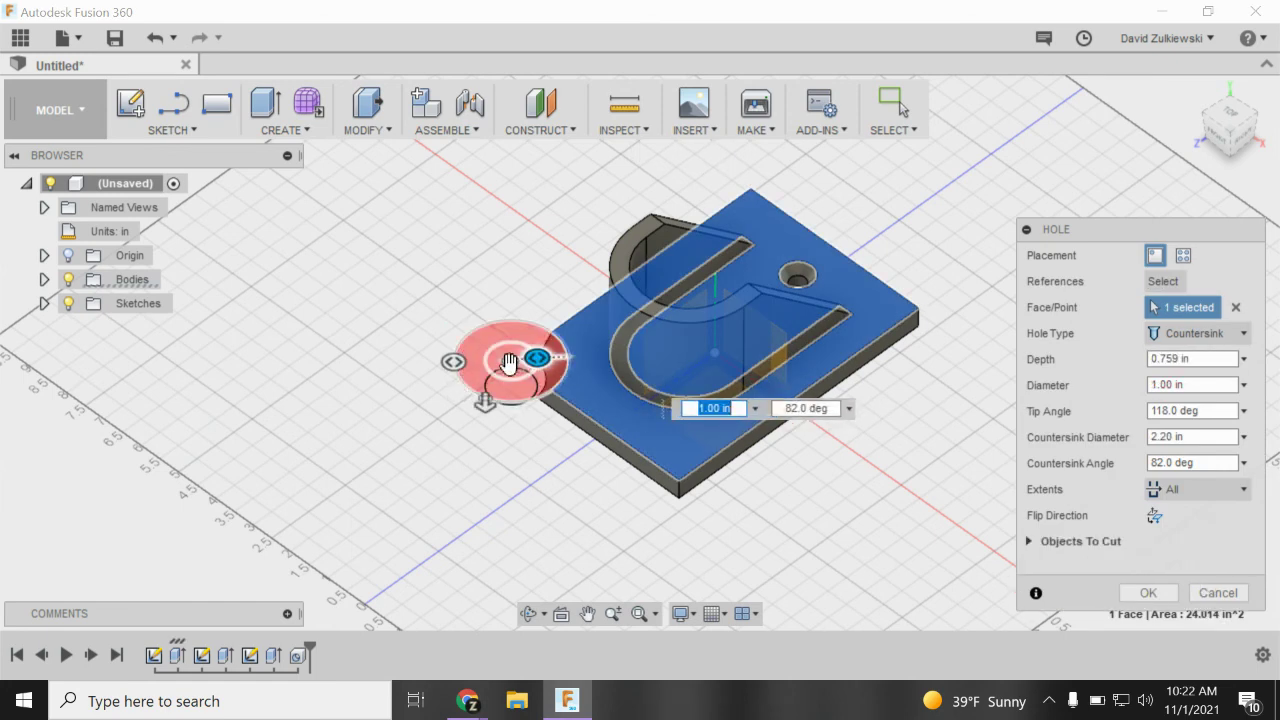
pyautogui.moveTo(508, 358); pyautogui.dragTo(577, 366)
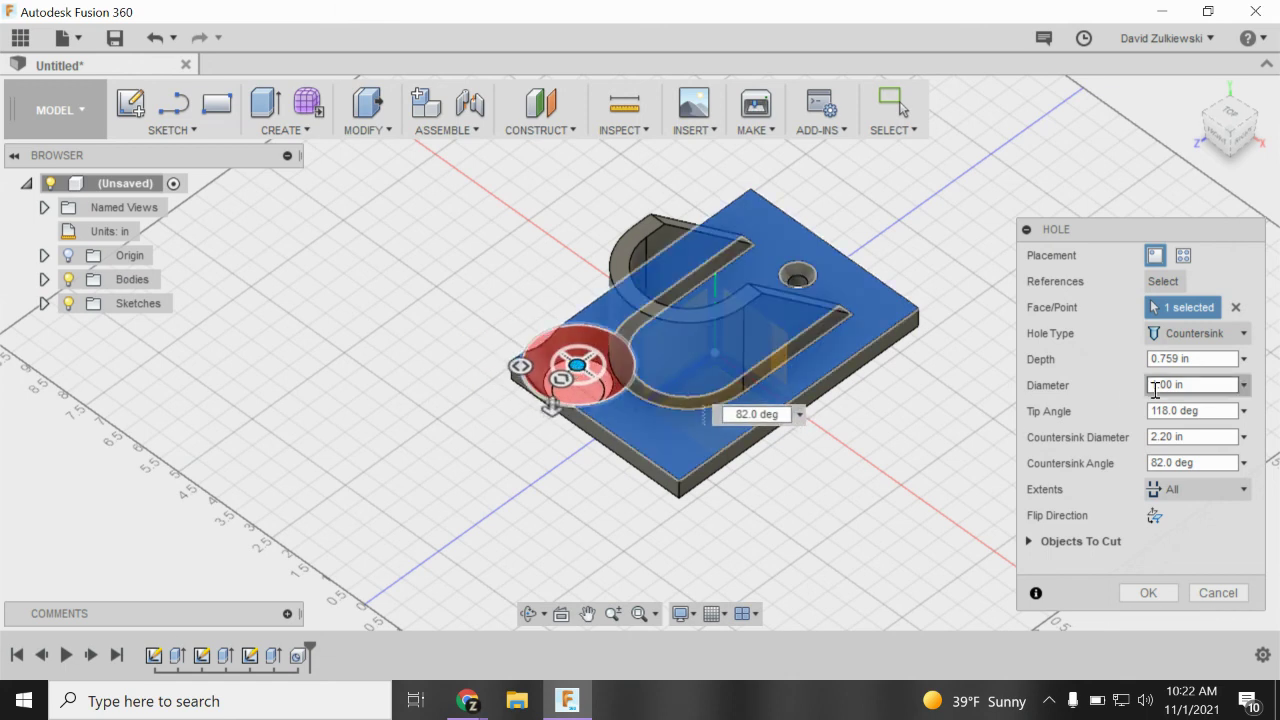
# Set the corner hole's diameter to 0.38 in and its countersink diameter to 0.75 in.
pyautogui.click(1199, 489)
pyautogui.click(1199, 489)
pyautogui.click(1190, 359)
pyautogui.click(1185, 385)
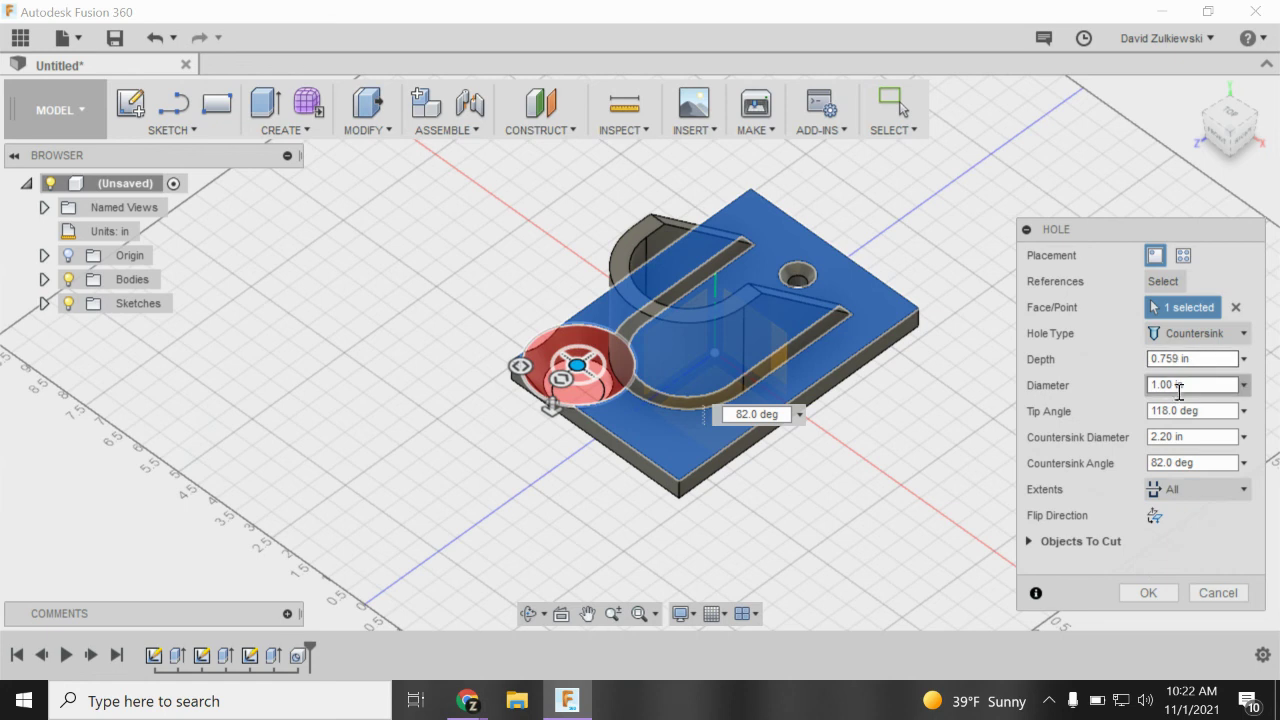
pyautogui.write('.38')
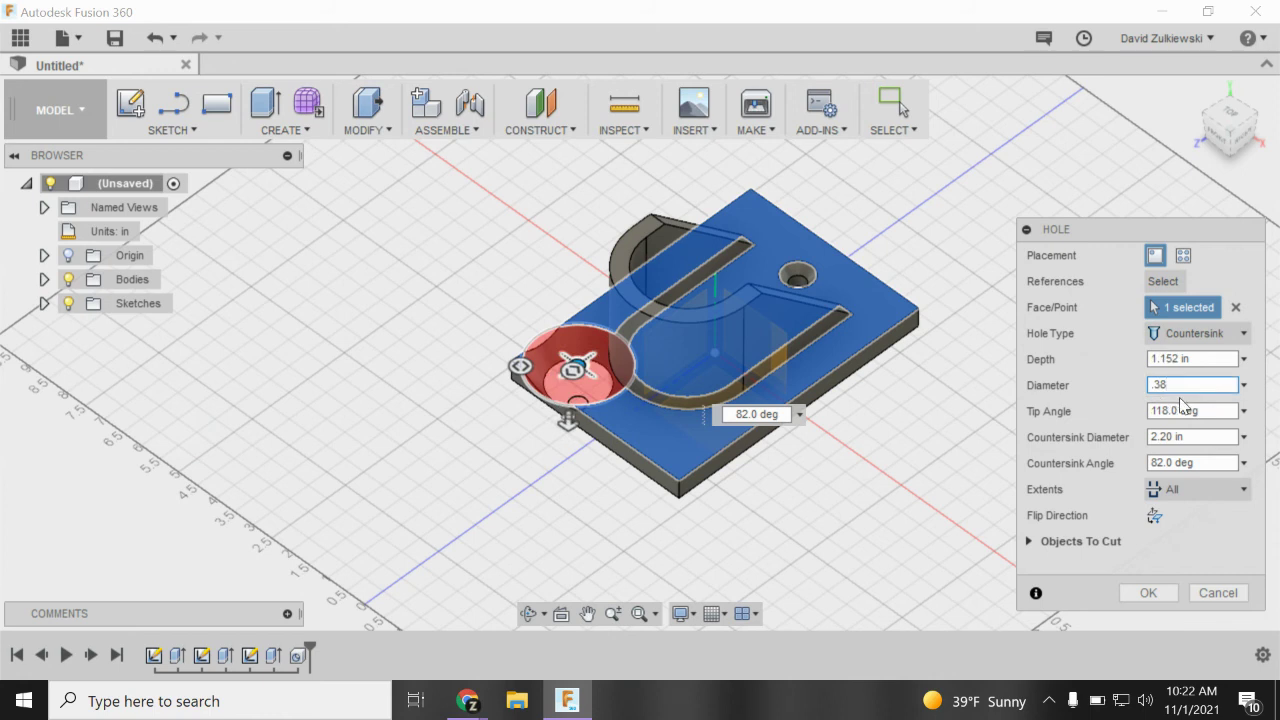
pyautogui.click(1207, 436)
pyautogui.write('.75')
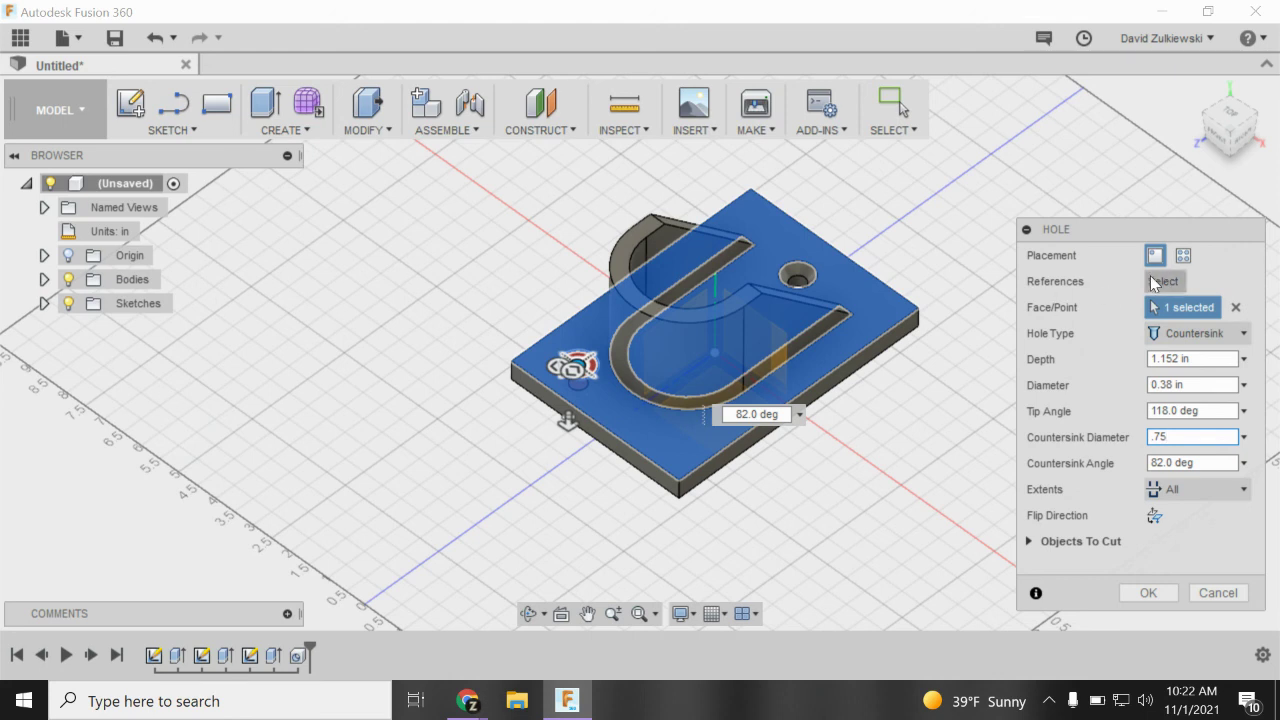
# Reference the hole 1 in from the adjacent long edge and 1 in from the short edge, and create it.
pyautogui.click(546, 348)
pyautogui.write('1')
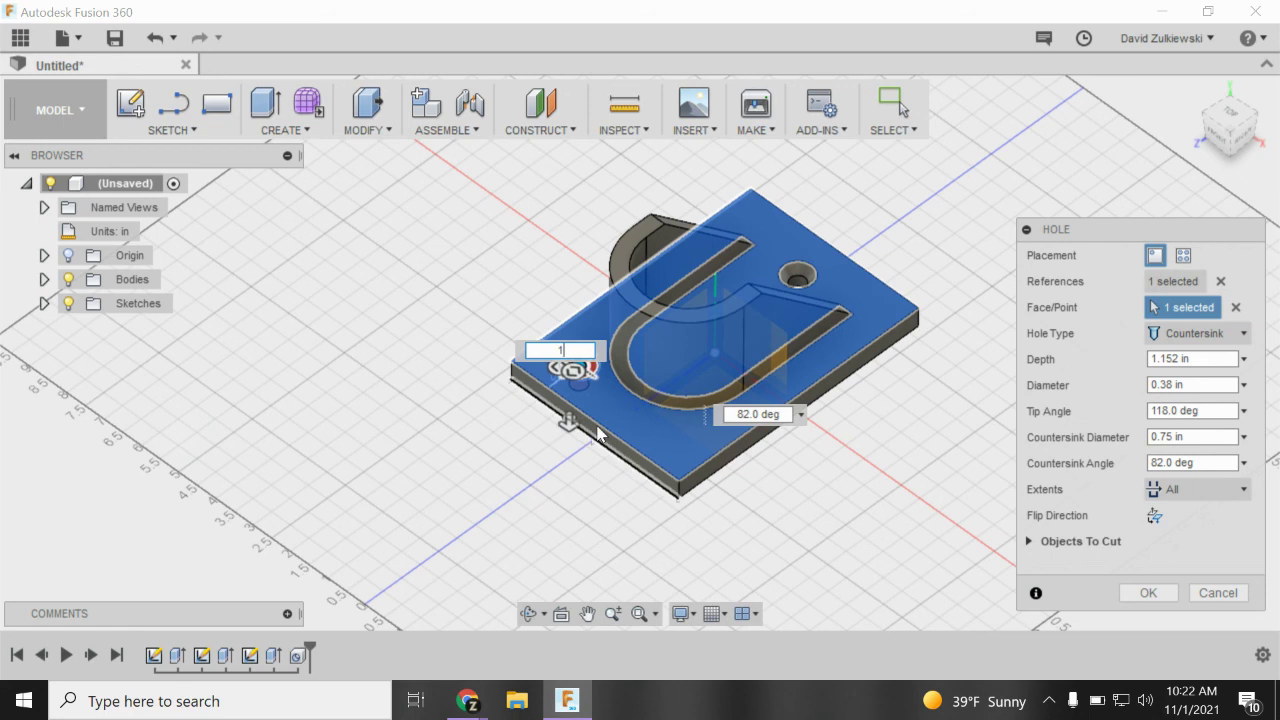
pyautogui.click(597, 428)
pyautogui.write('1')
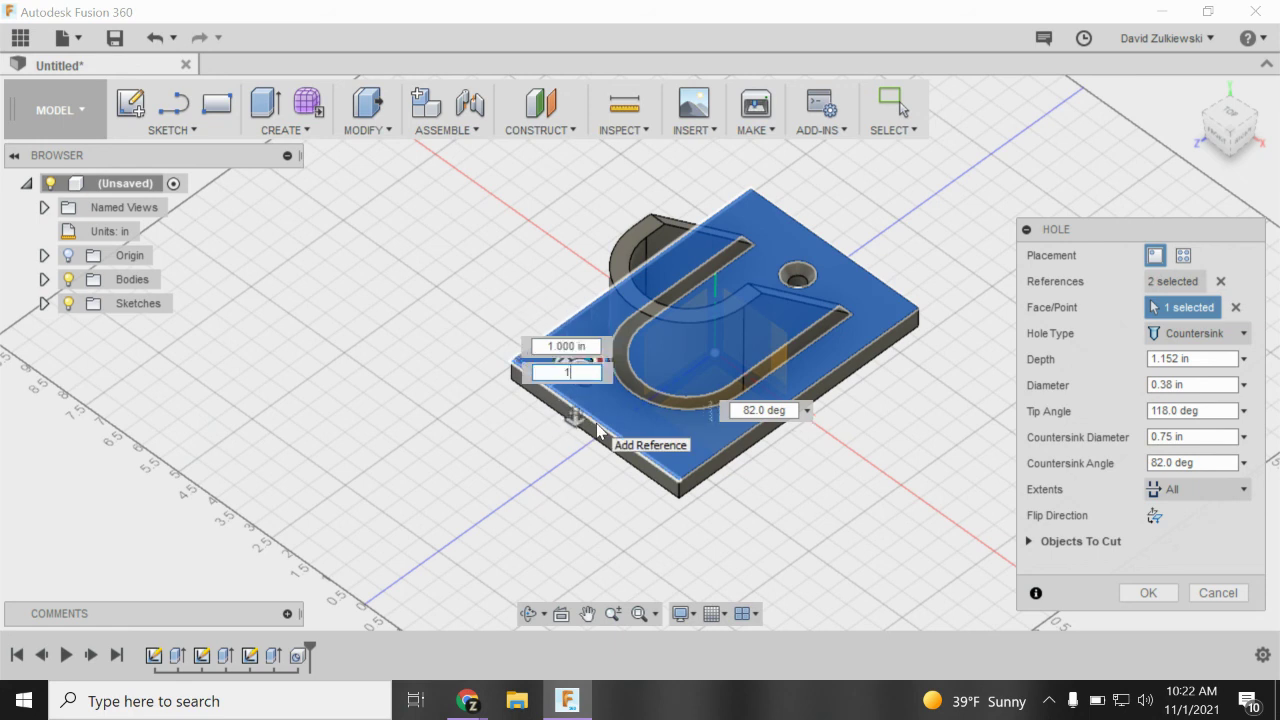
pyautogui.press('Return')
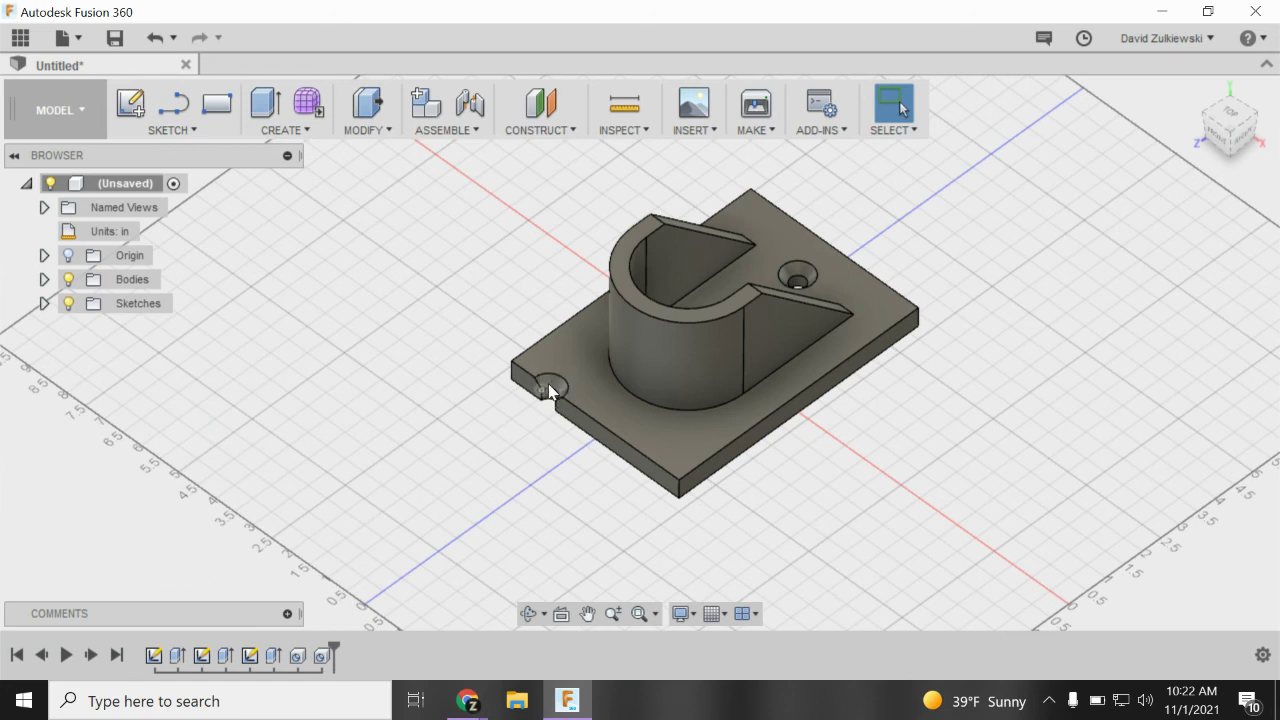
# Edit the corner hole so it sits 1 in from the plate's short edge and 1 in from the adjacent long edge.
pyautogui.rightClick(323, 657)
pyautogui.click(363, 531)
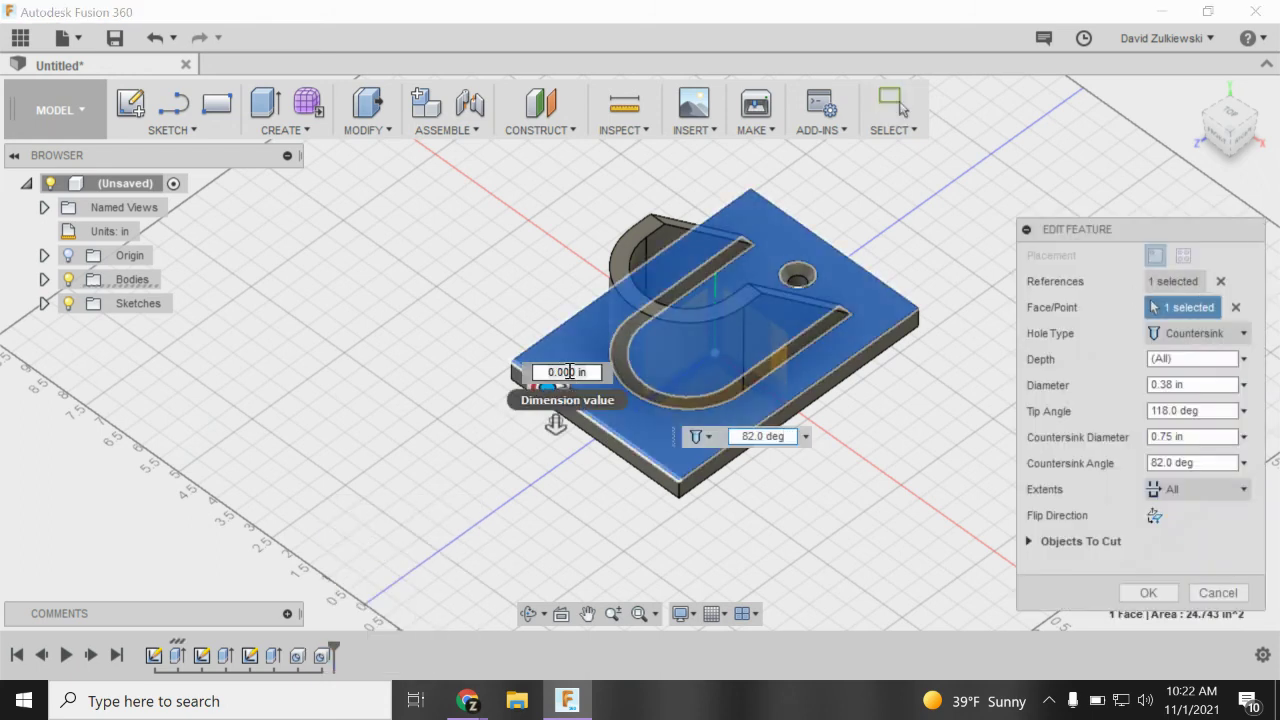
pyautogui.write('1')
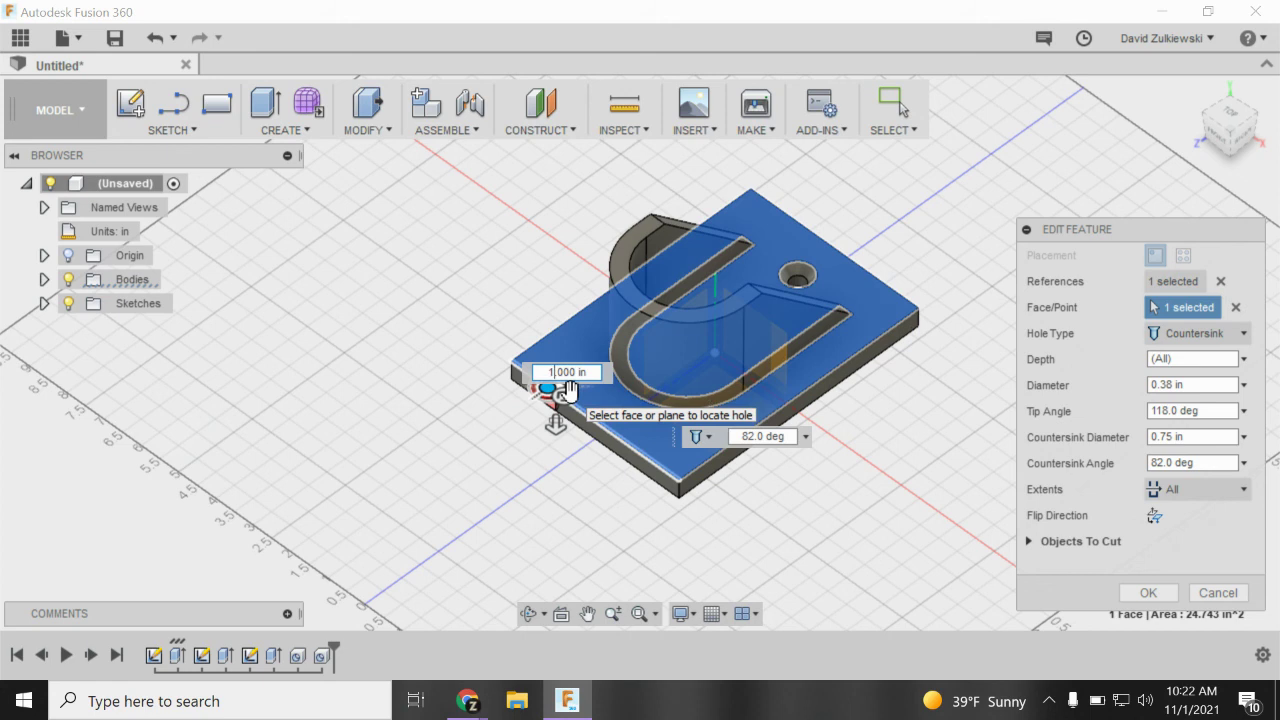
pyautogui.press('Return')
pyautogui.press('Tab')
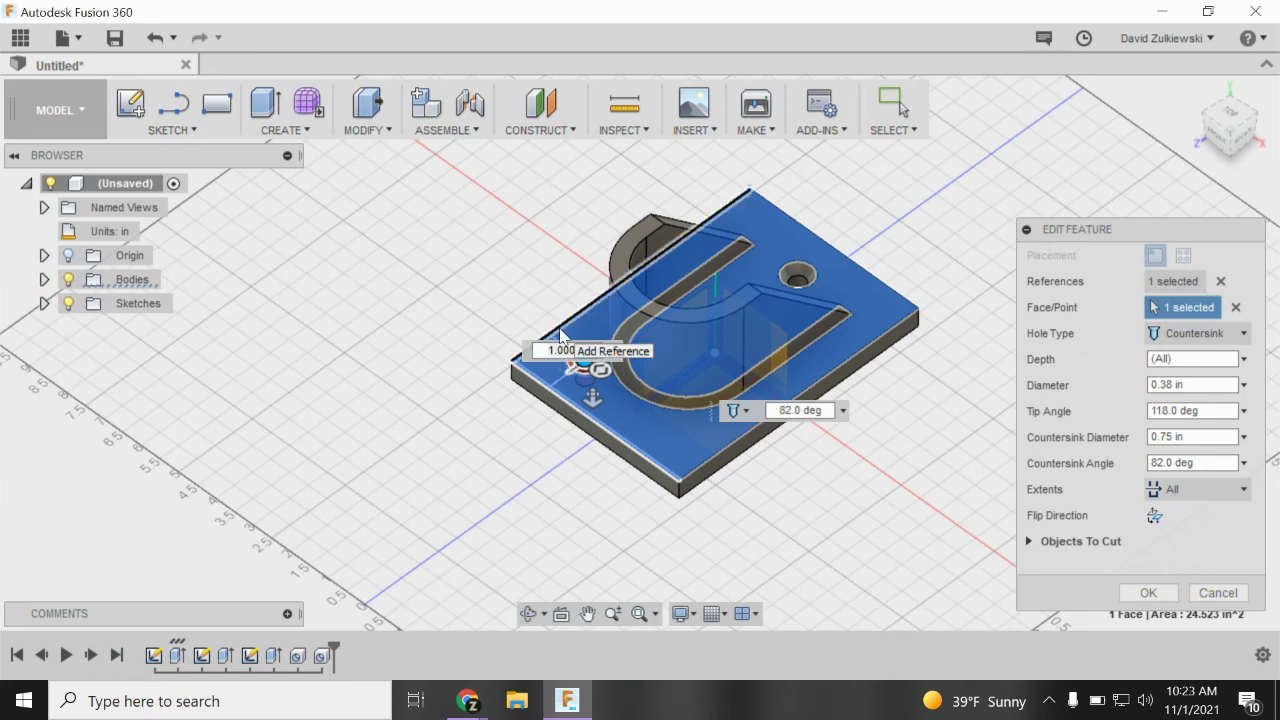
pyautogui.click(576, 360)
pyautogui.click(1148, 592)
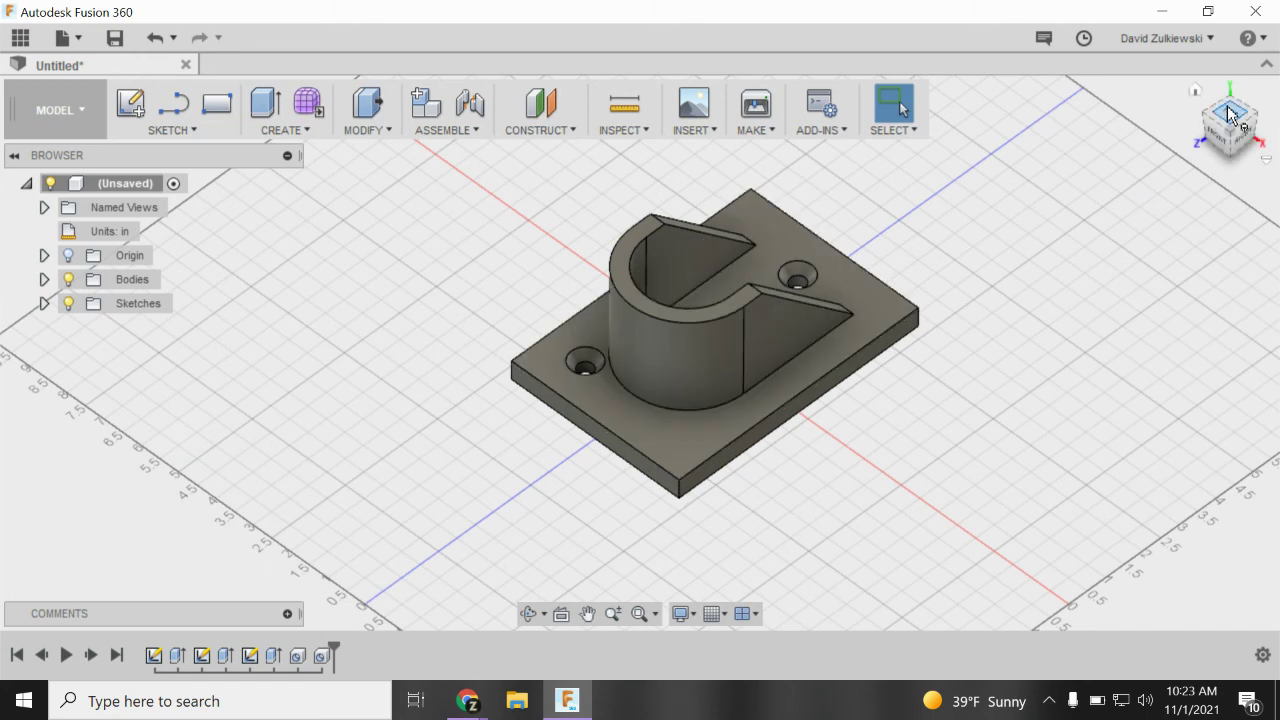
# Reopen the corner hole for editing and set its distance from the adjacent long edge to 0.75 in.
pyautogui.click(1219, 121)
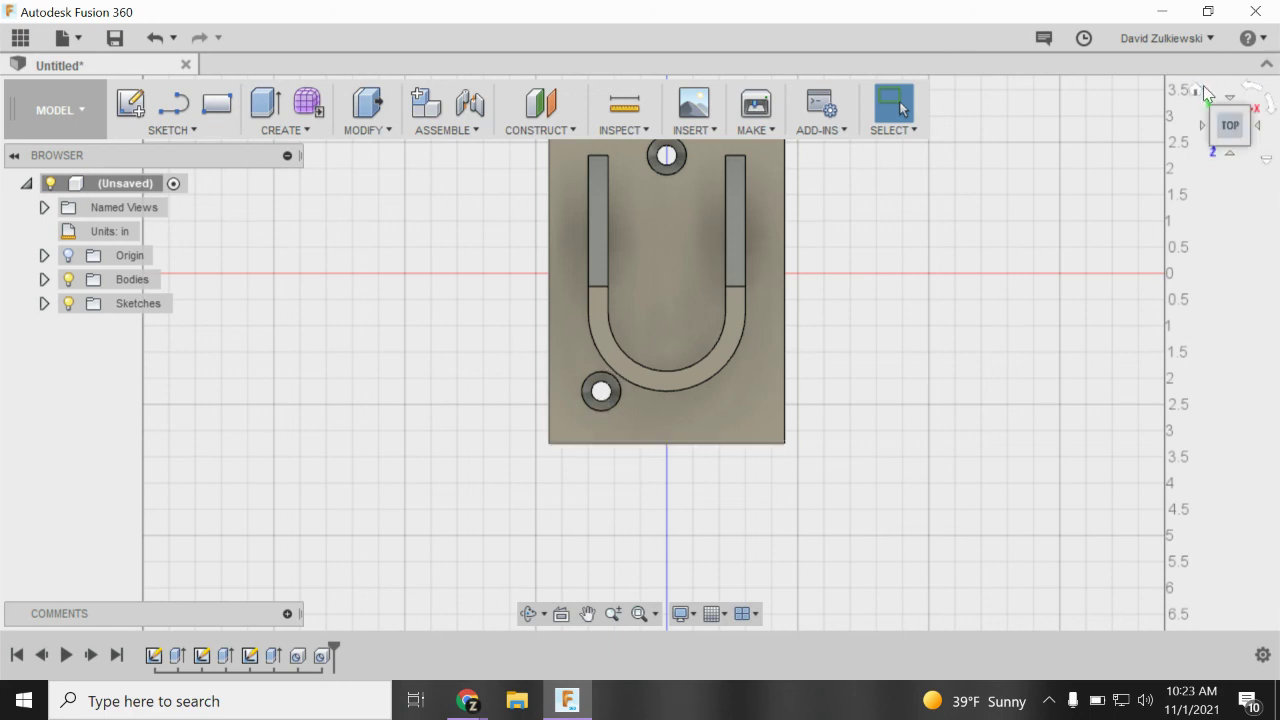
pyautogui.click(1197, 93)
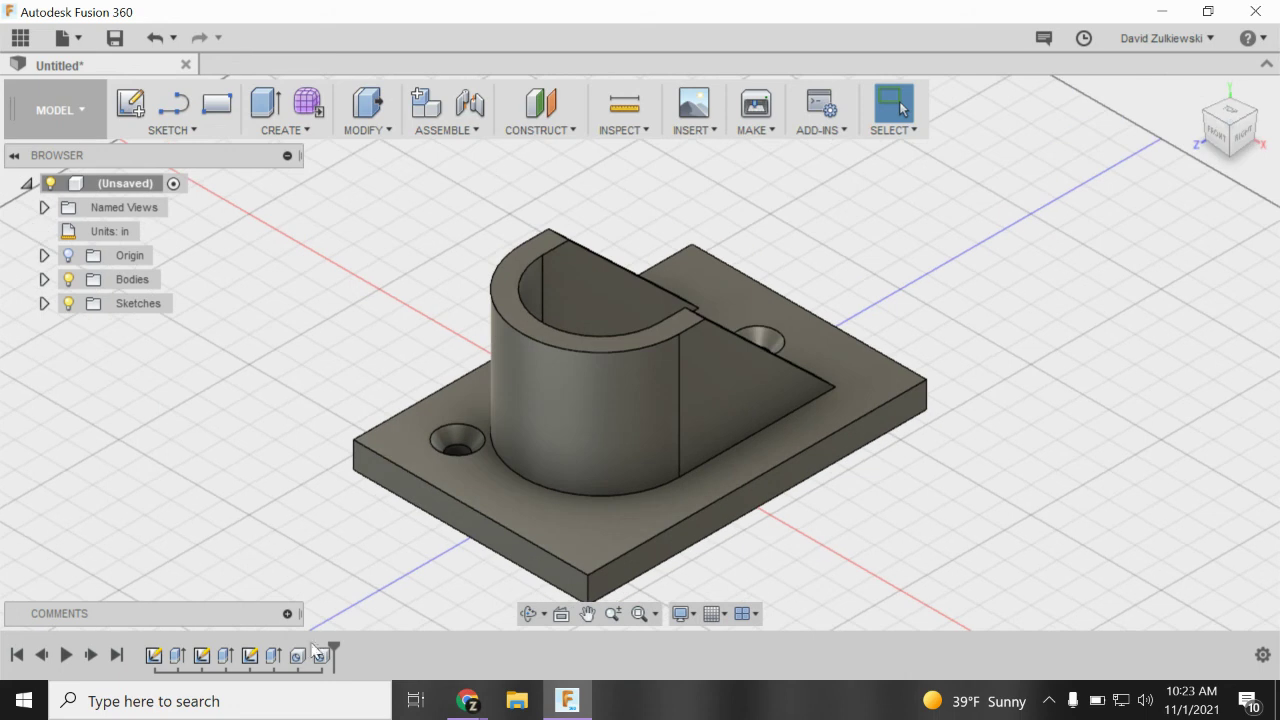
pyautogui.click(318, 658)
pyautogui.rightClick(318, 658)
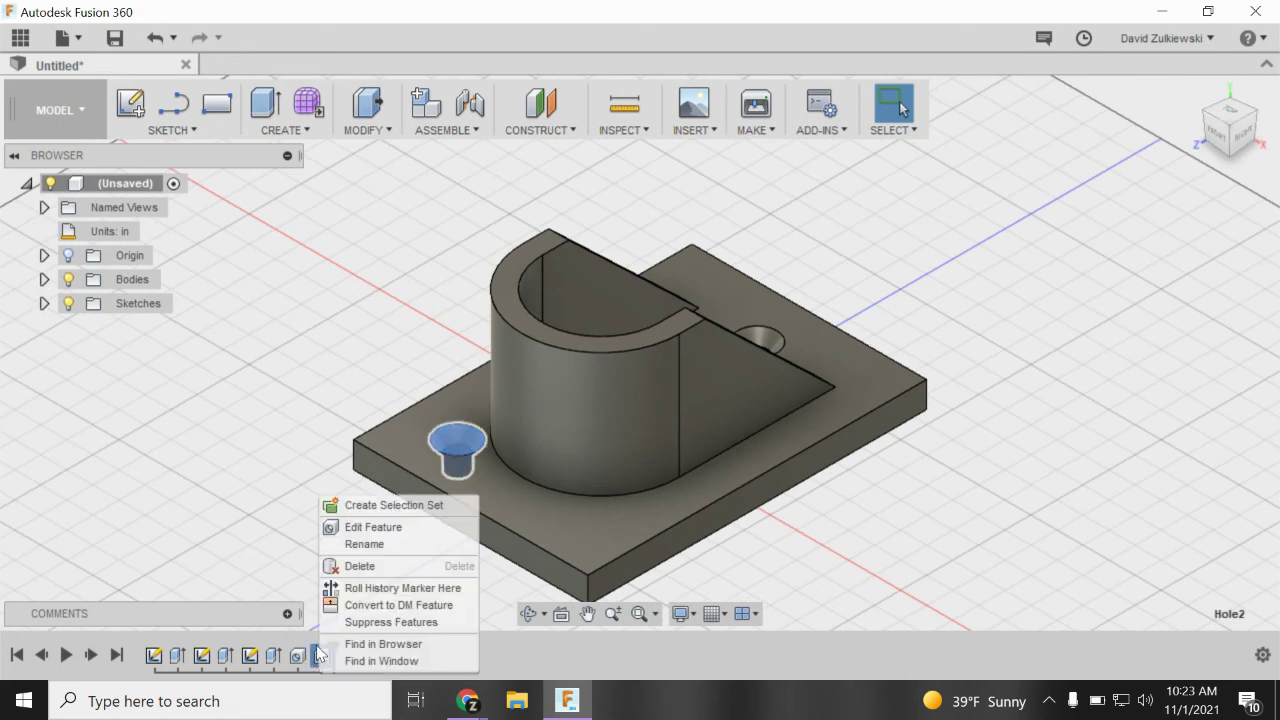
pyautogui.click(363, 527)
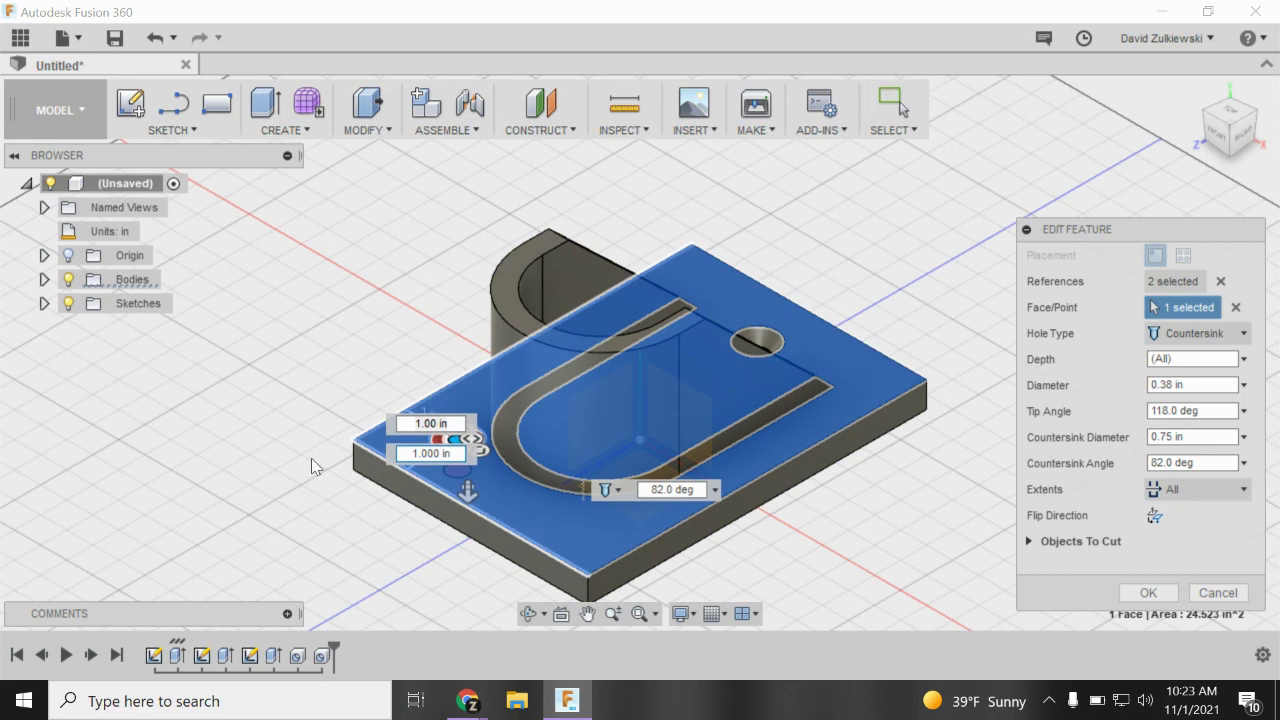
pyautogui.click(1226, 108)
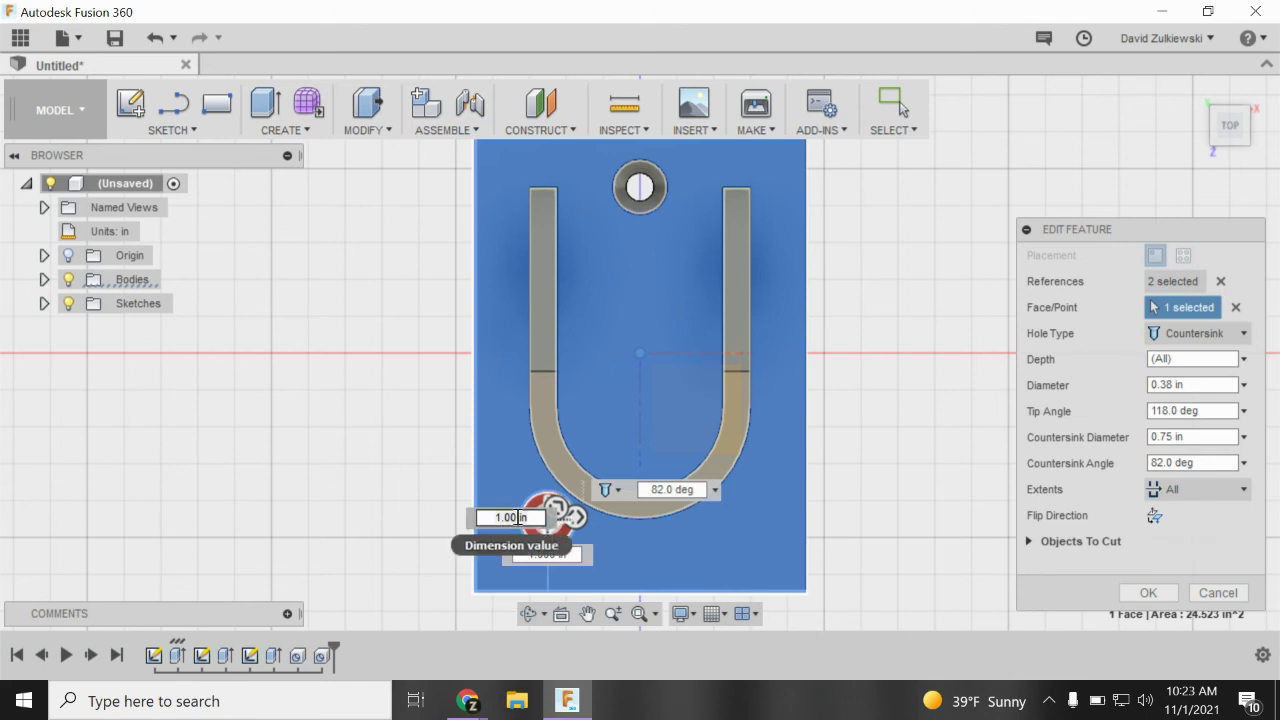
pyautogui.moveTo(514, 519); pyautogui.dragTo(495, 521)
pyautogui.press('BackSpace')
pyautogui.press('Return')
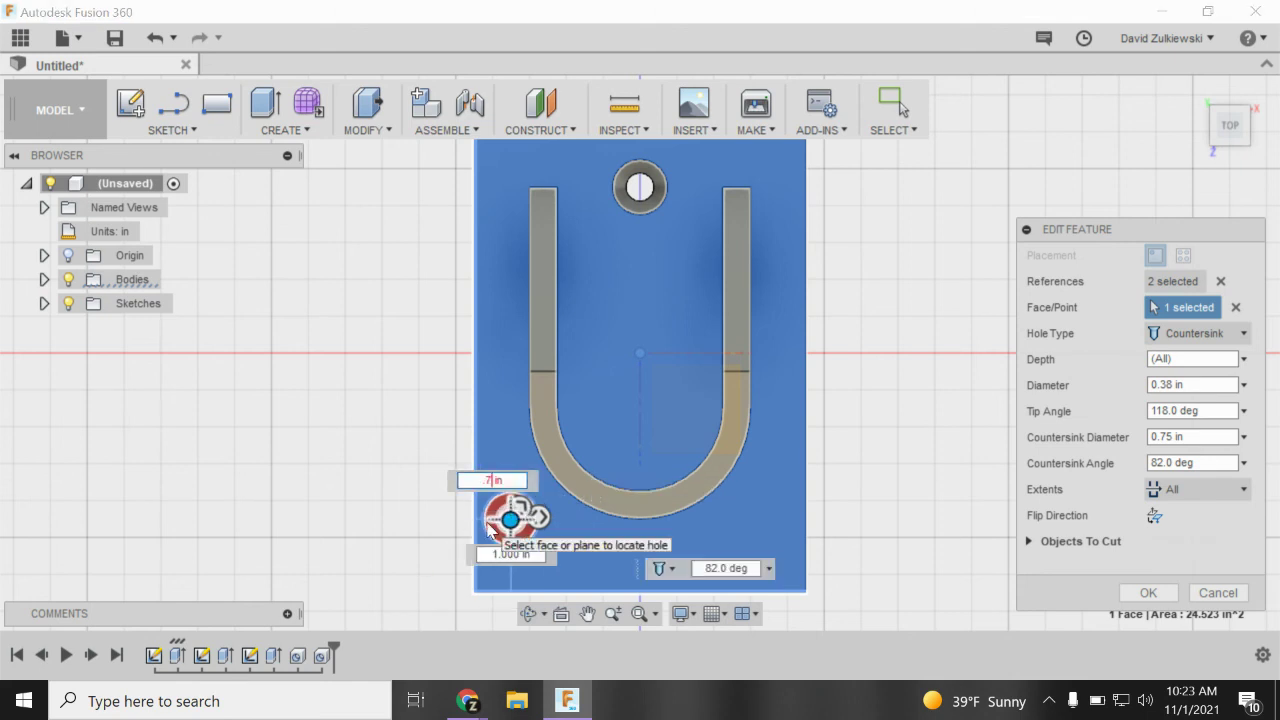
pyautogui.press('Return')
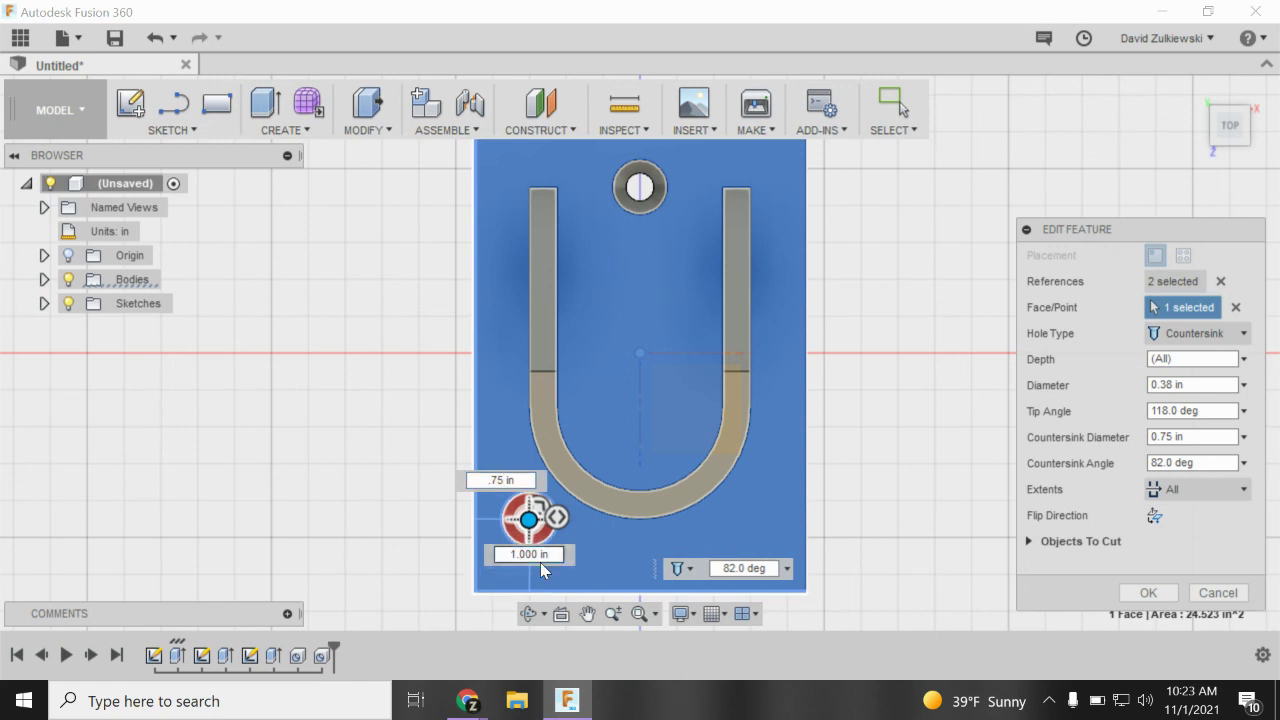
# Reposition the corner hole 0.75 in from the long edge and 0.75 in from the short edge, and finish the edit.
pyautogui.press('BackSpace')
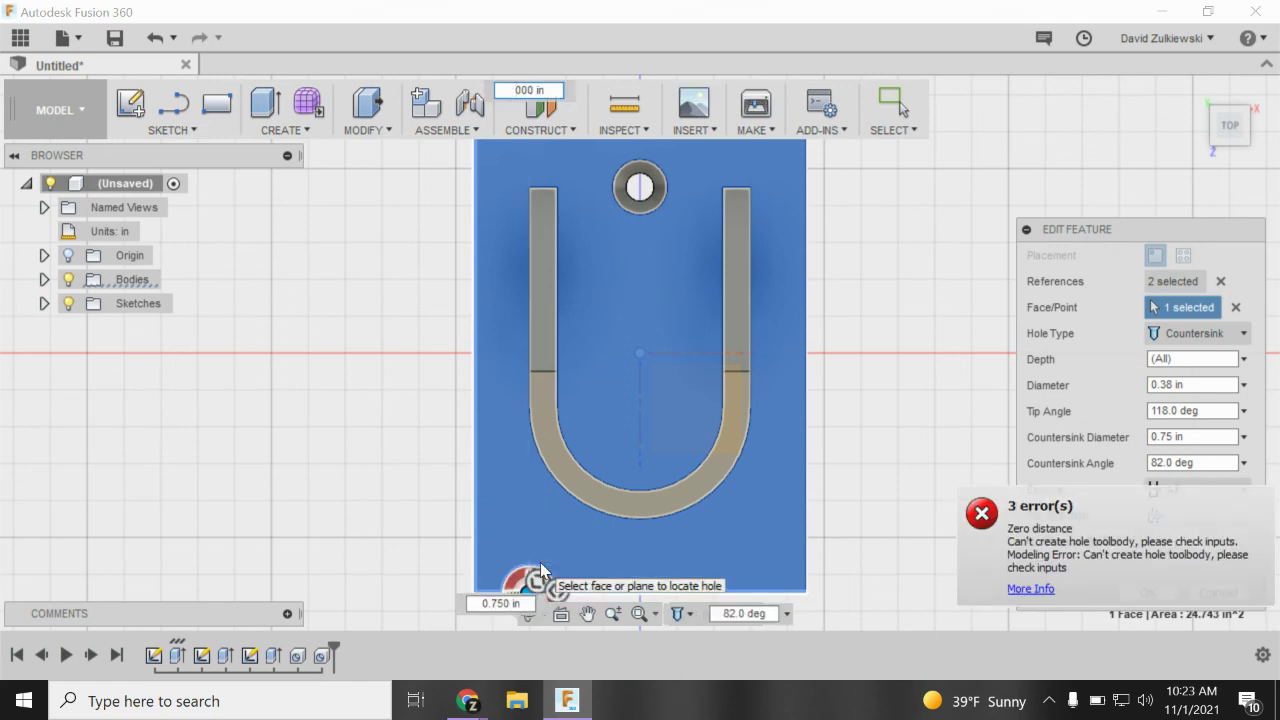
pyautogui.scroll(-5, 563, 532)
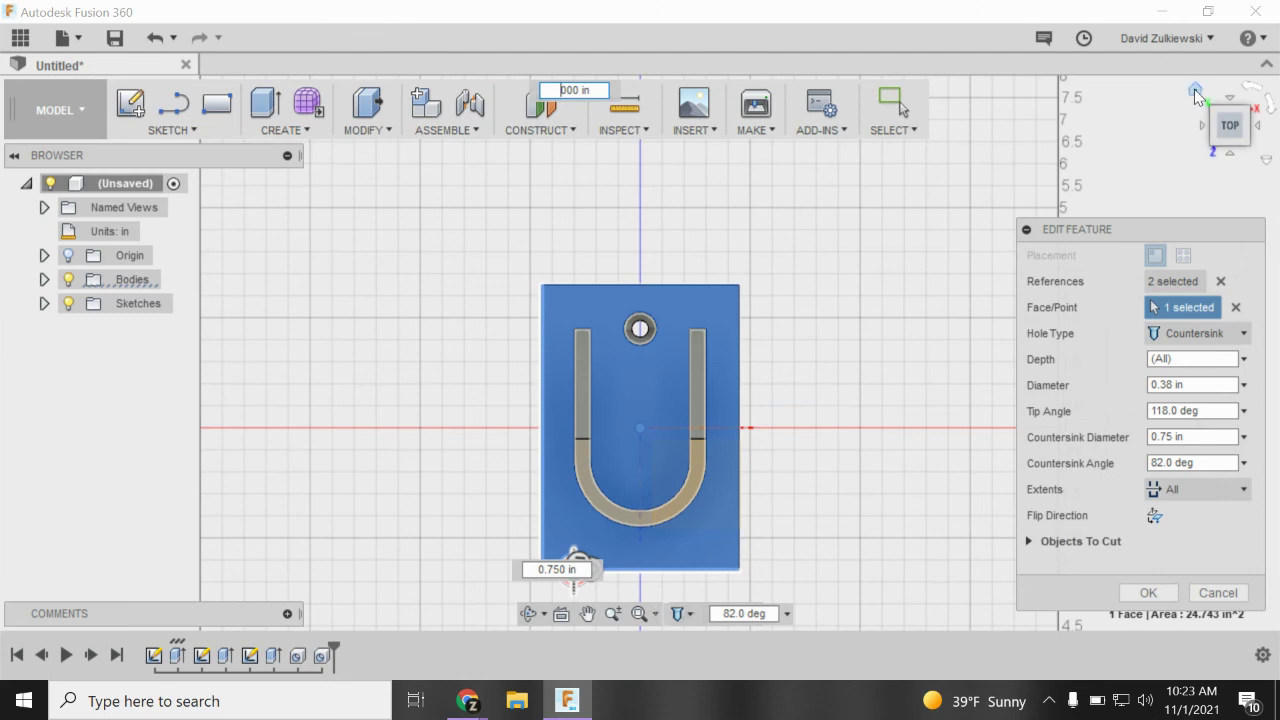
pyautogui.click(1194, 92)
pyautogui.scroll(5, 412, 437)
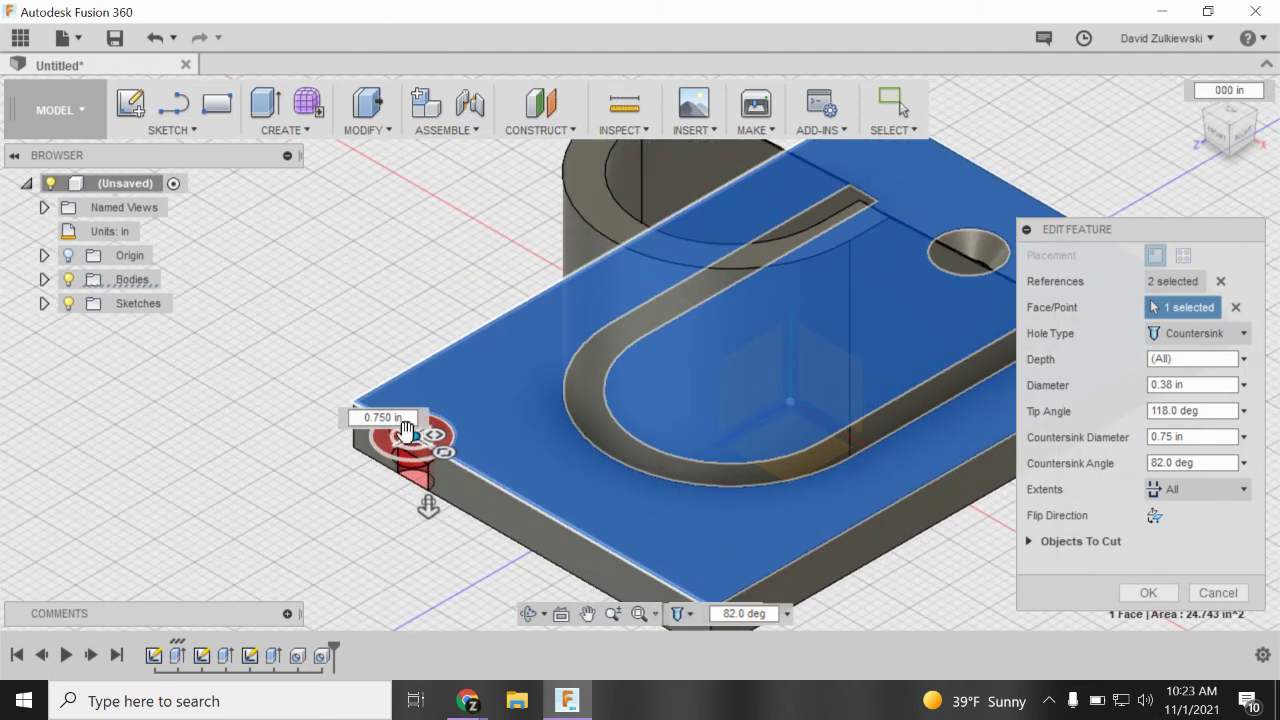
pyautogui.moveTo(412, 435); pyautogui.dragTo(455, 406)
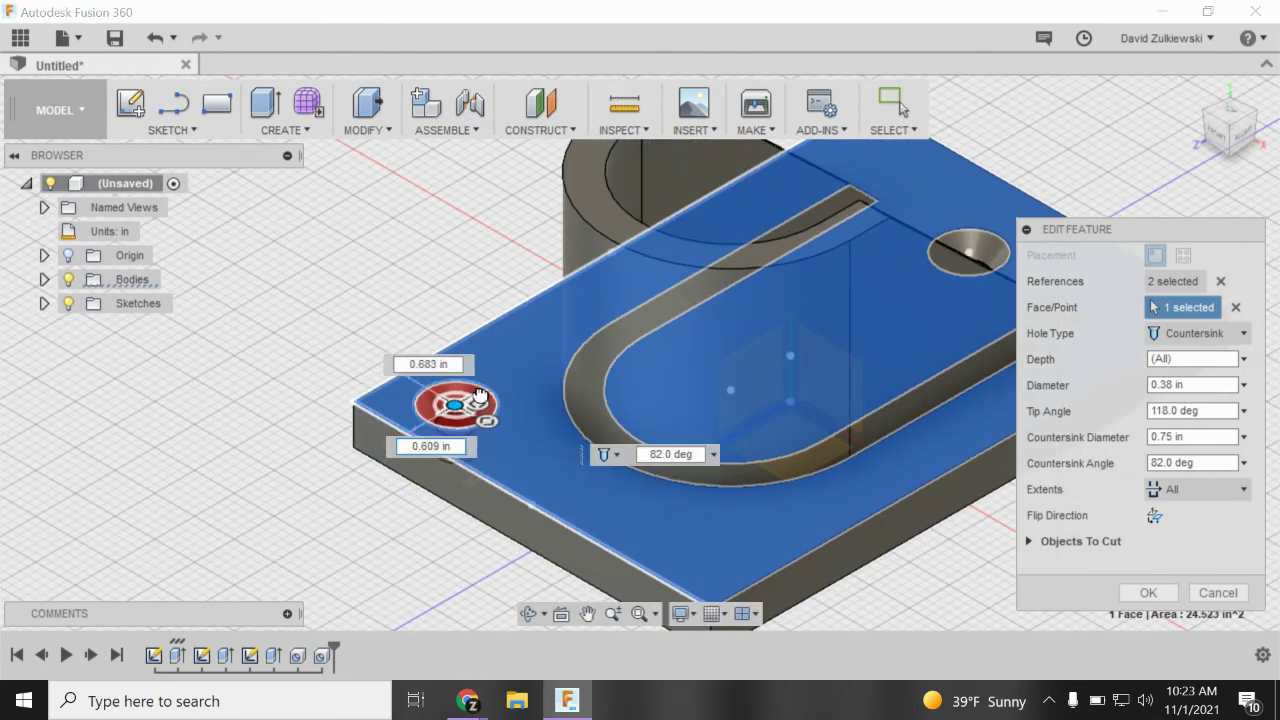
pyautogui.press('Tab')
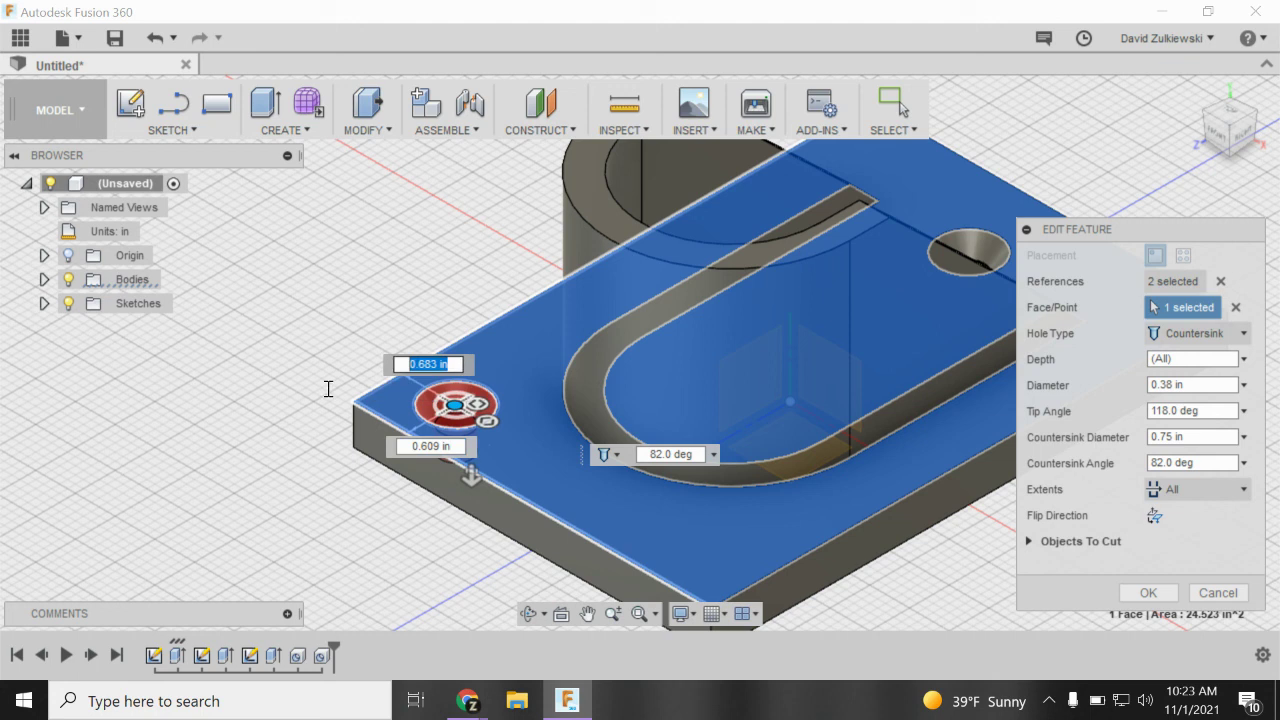
pyautogui.press('BackSpace')
pyautogui.write('.75')
pyautogui.press('Tab')
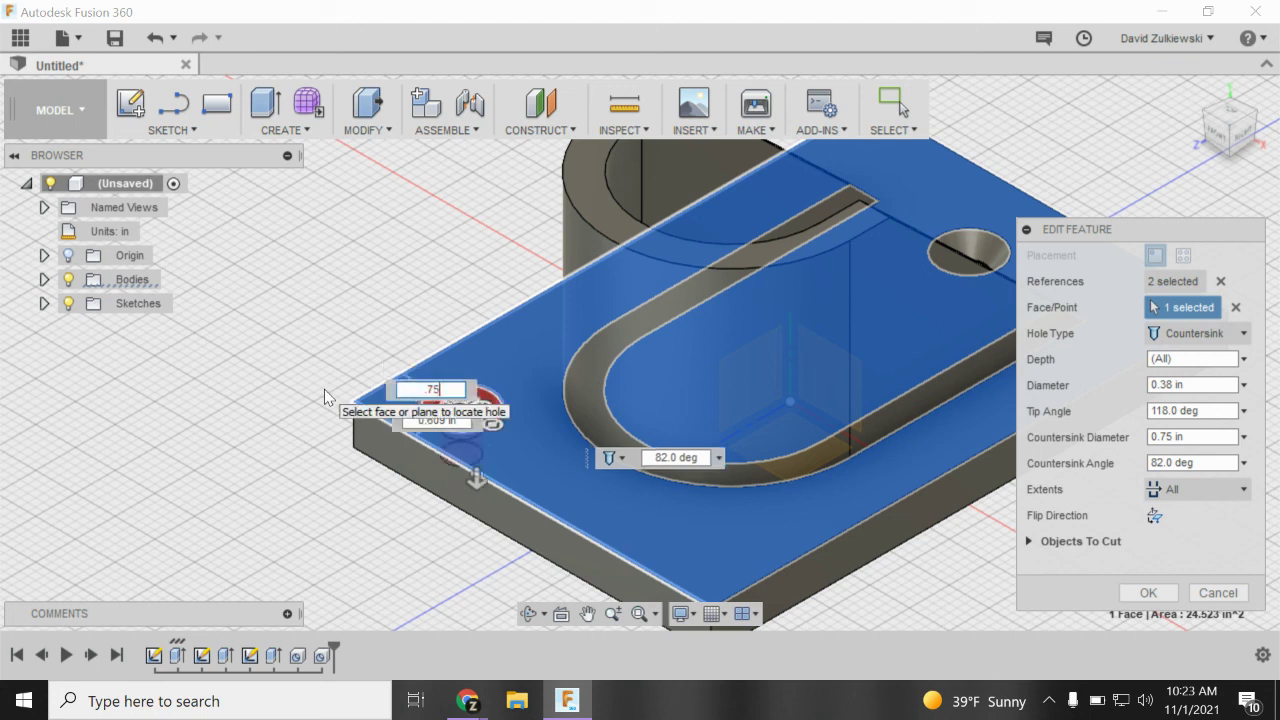
pyautogui.write('.7')
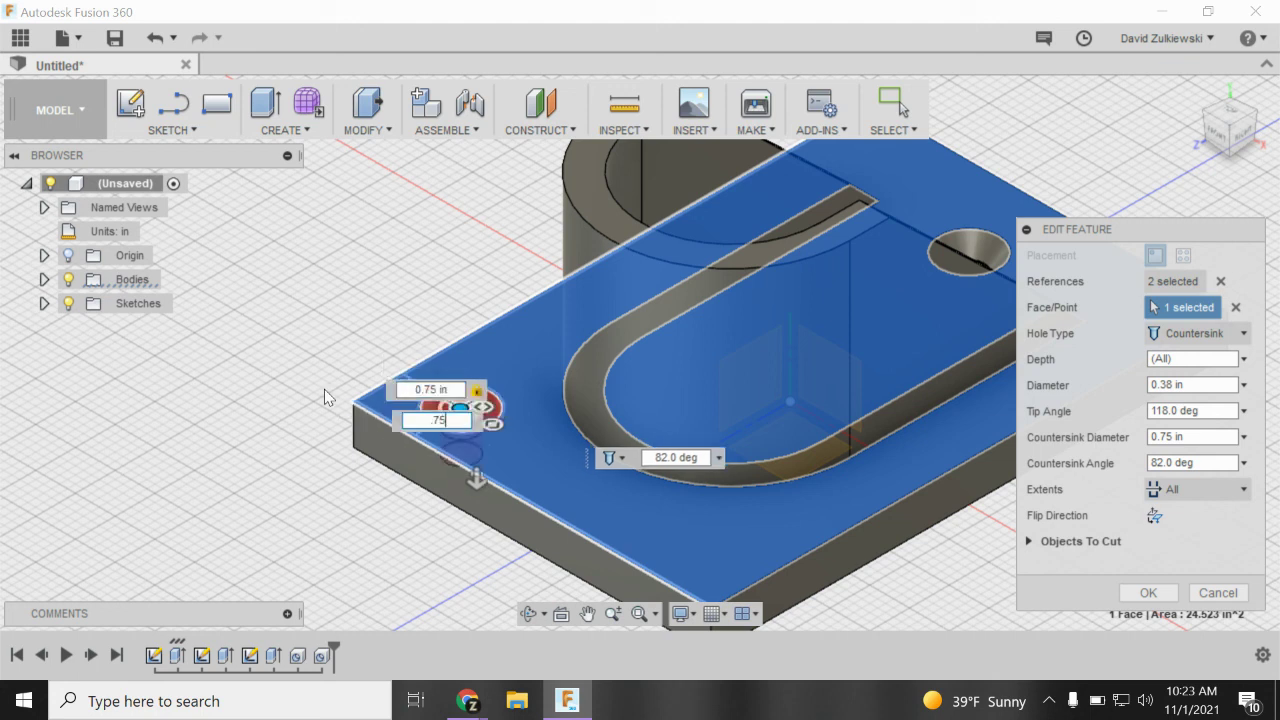
pyautogui.write('5')
pyautogui.press('Return')
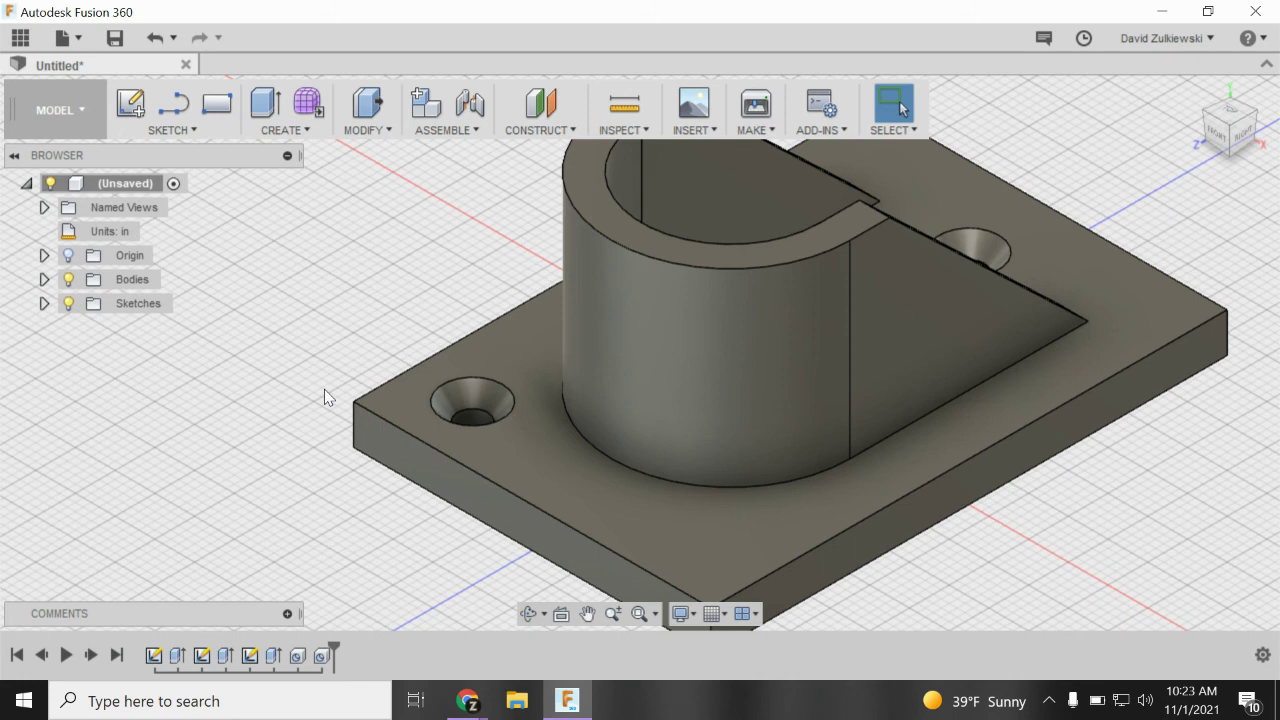
# Start another countersunk through hole on the plate's top face, near the remaining corner at the rounded end of the wall.
pyautogui.scroll(-4, 533, 412)
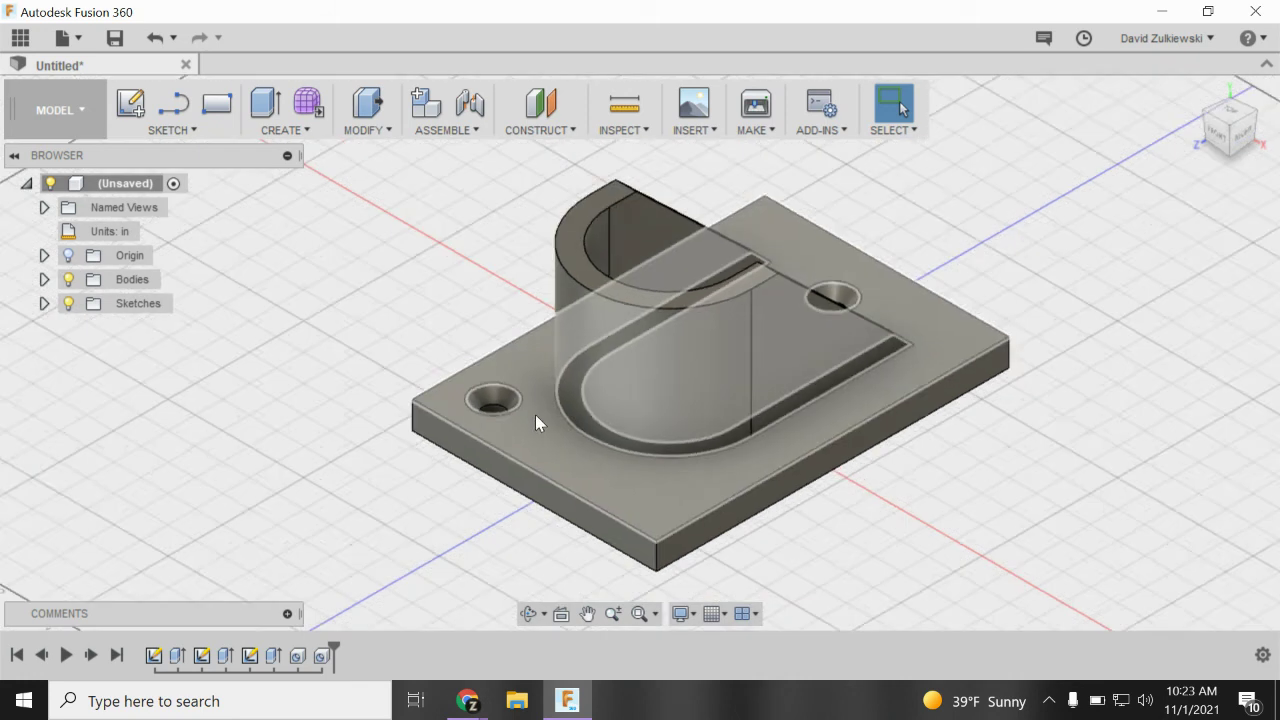
pyautogui.scroll(-2, 535, 412)
pyautogui.scroll(3, 606, 505)
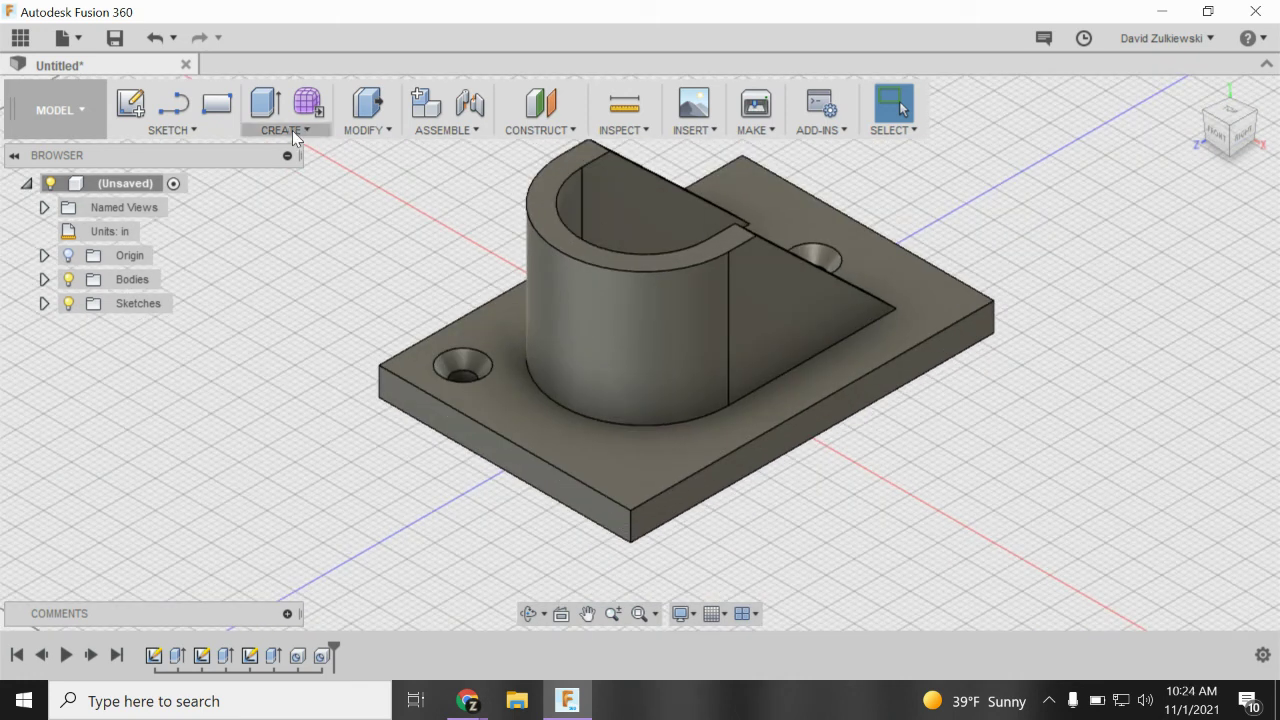
pyautogui.click(292, 131)
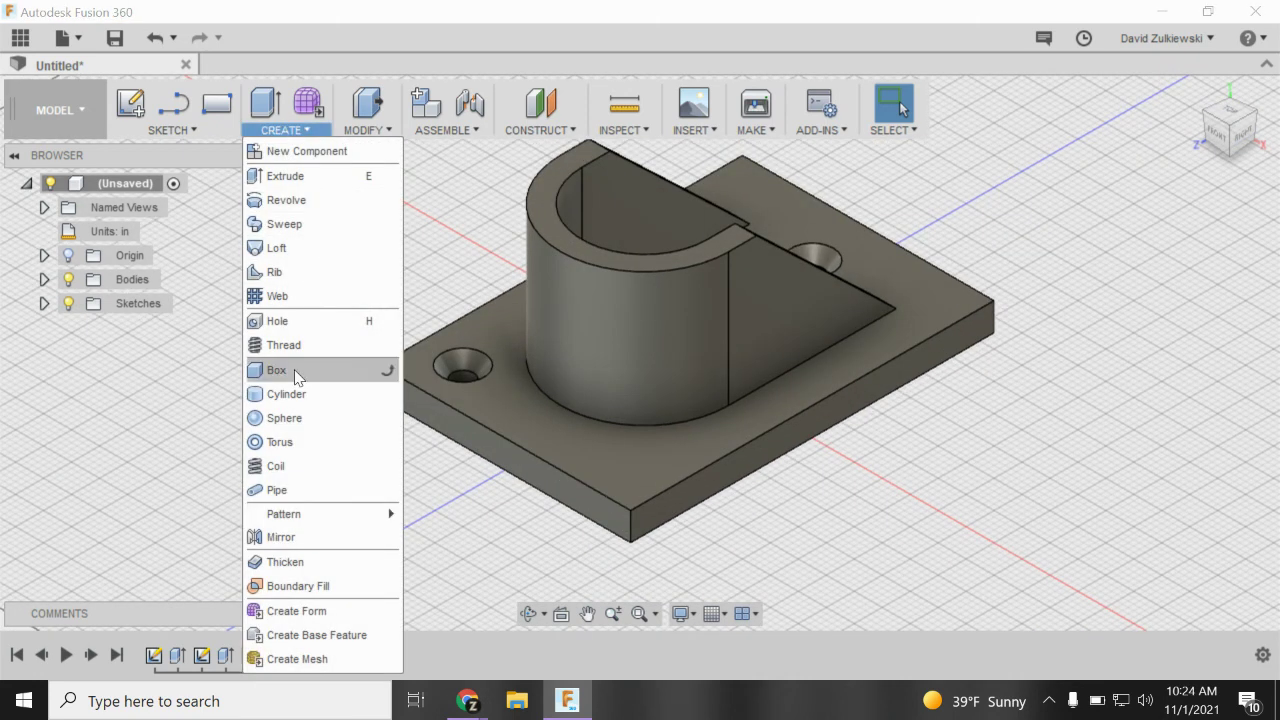
pyautogui.click(277, 321)
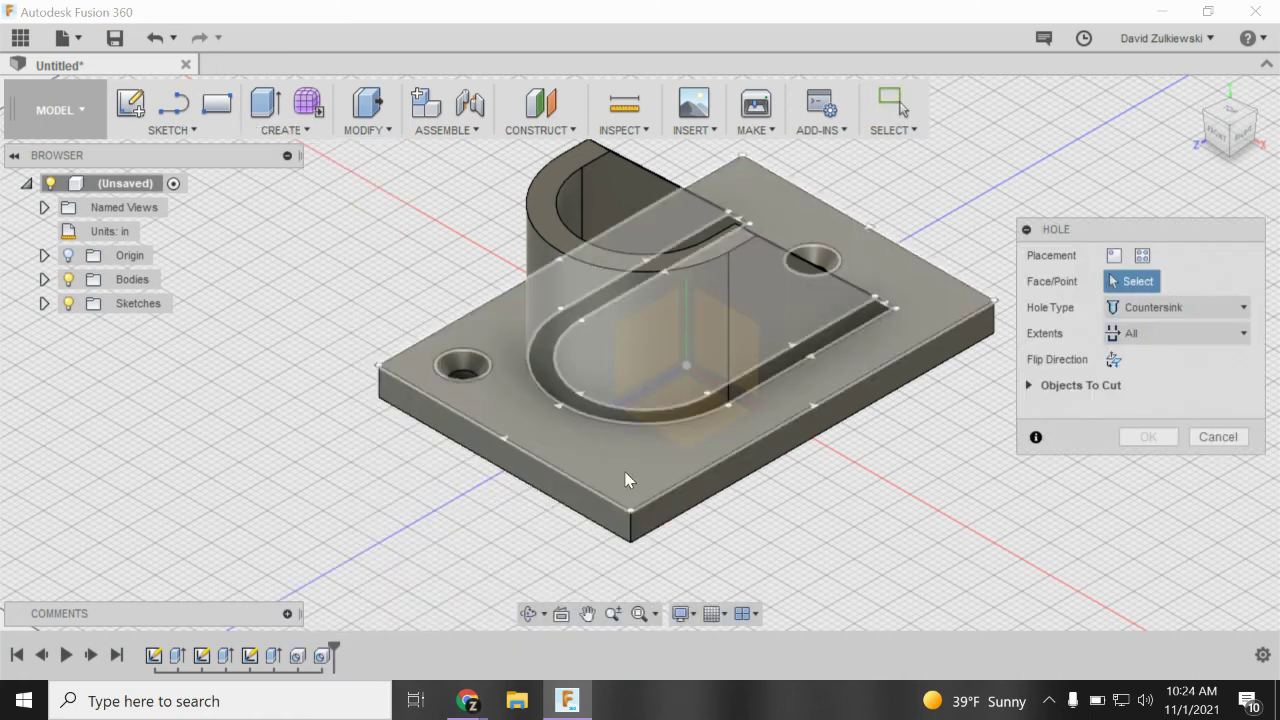
pyautogui.click(627, 480)
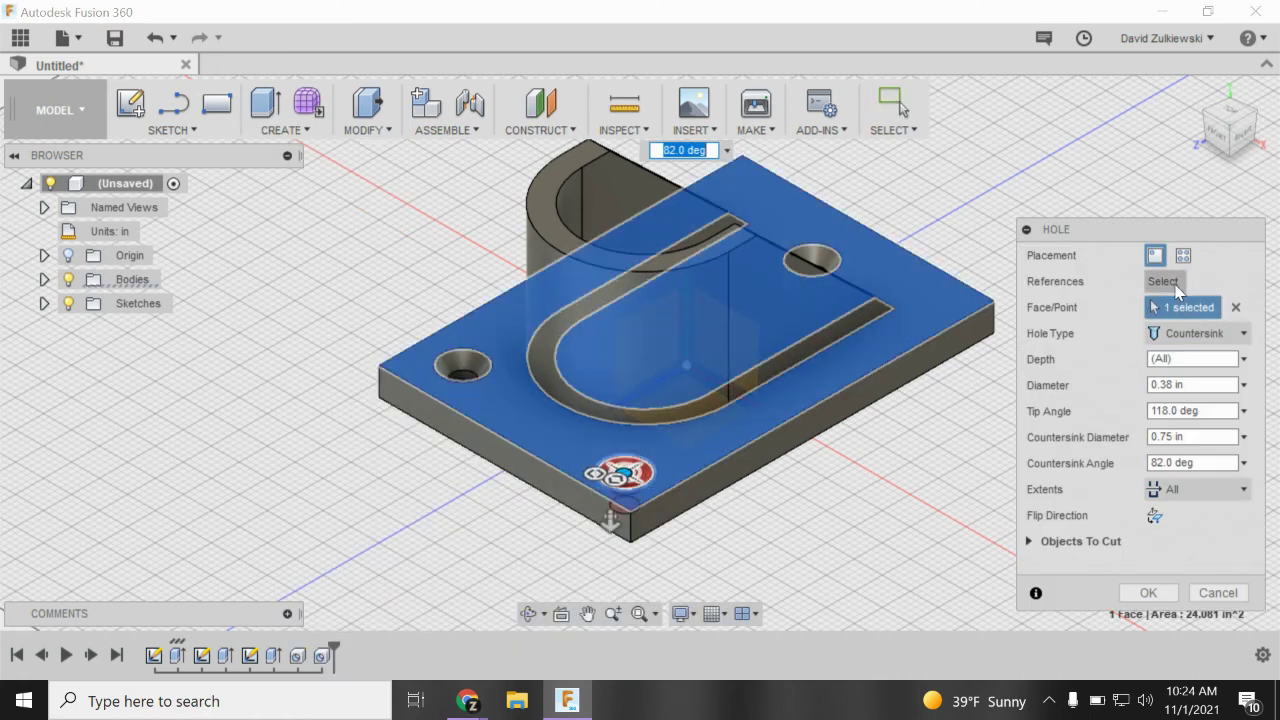
# Reference the new corner hole 0.75 in from the short edge and 0.75 in from the long edge, and create it.
pyautogui.click(534, 462)
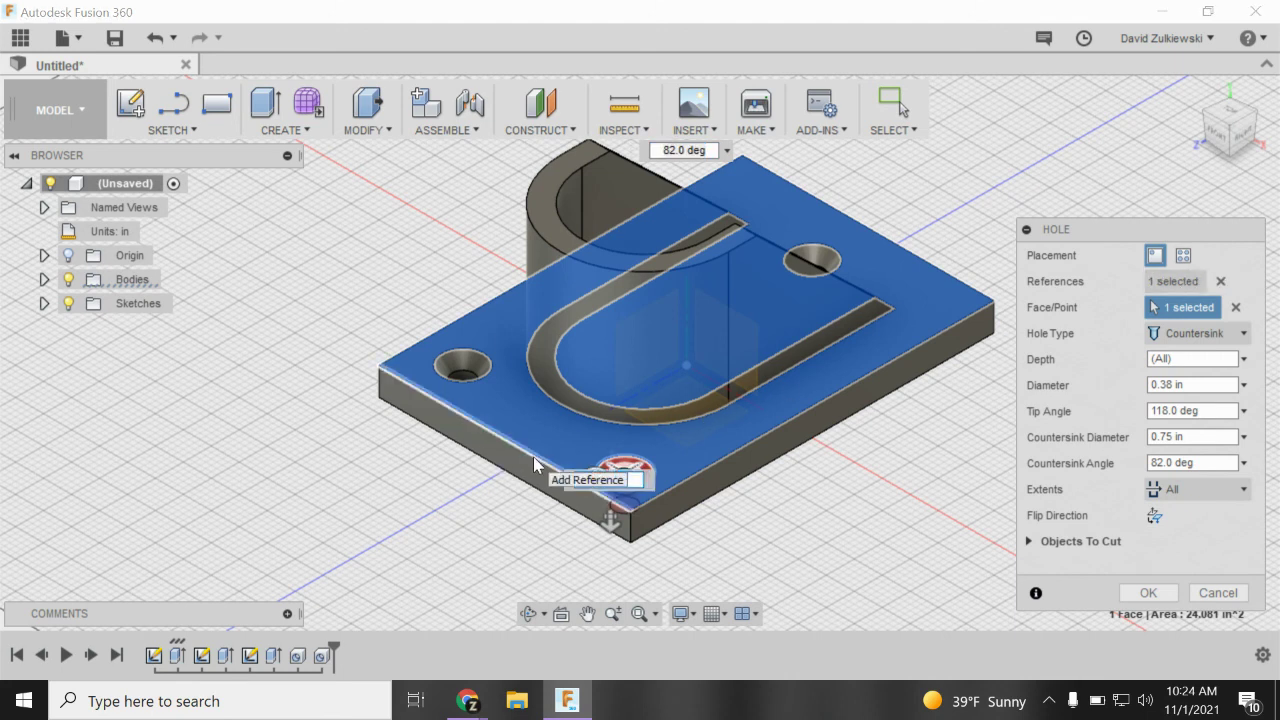
pyautogui.write('.75')
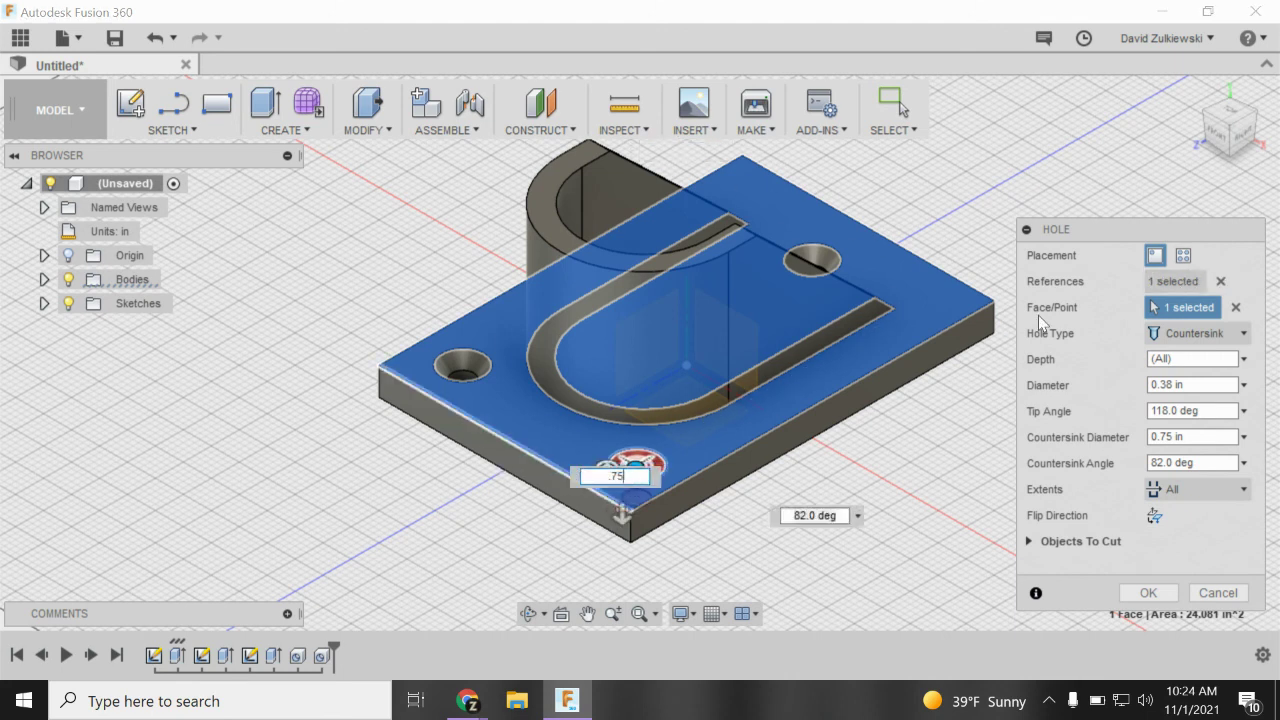
pyautogui.click(705, 466)
pyautogui.write('.75')
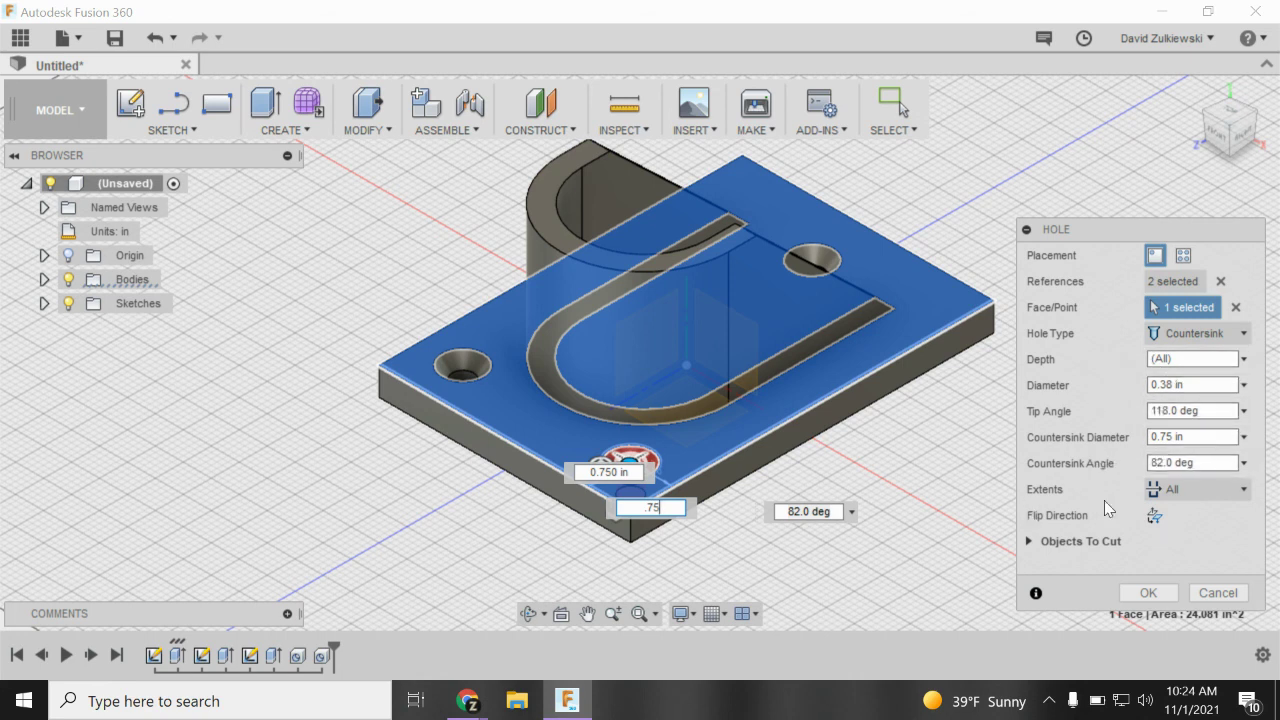
pyautogui.click(1145, 594)
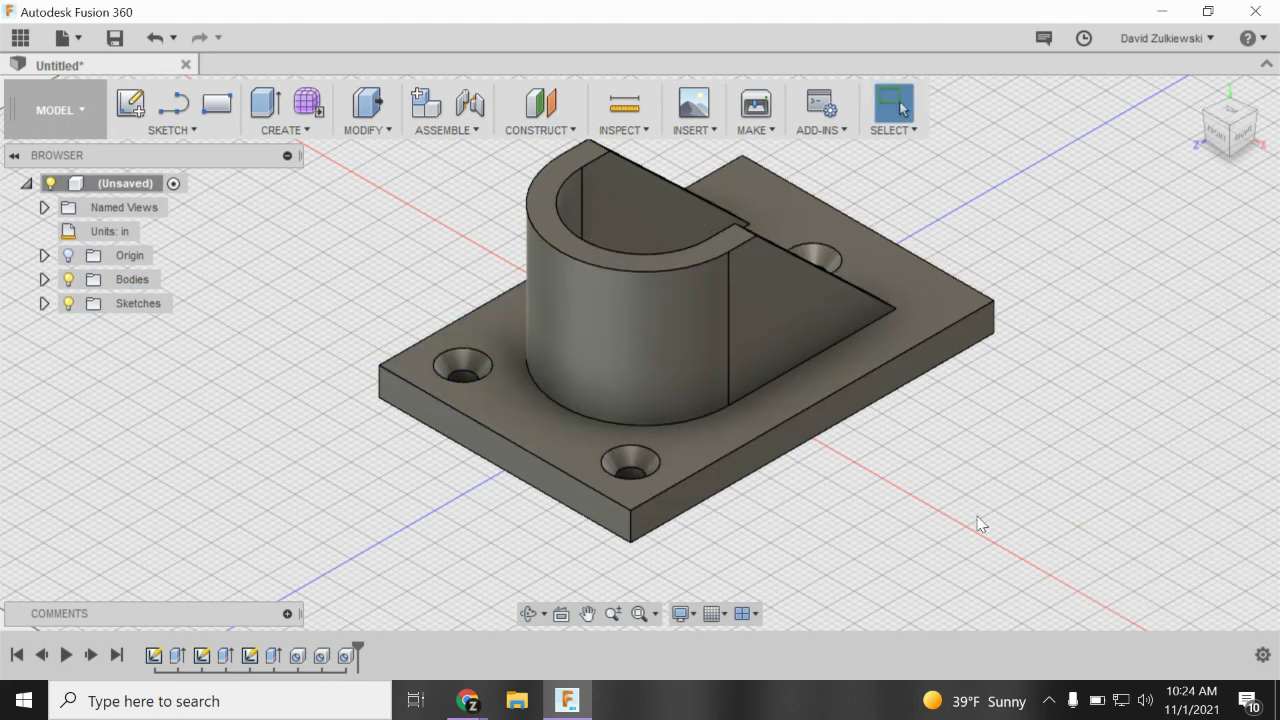
# Start a drawing from the finished design, saving the design as Fig. 6-105_1Nov21.
pyautogui.click(1229, 112)
pyautogui.scroll(-5, 890, 218)
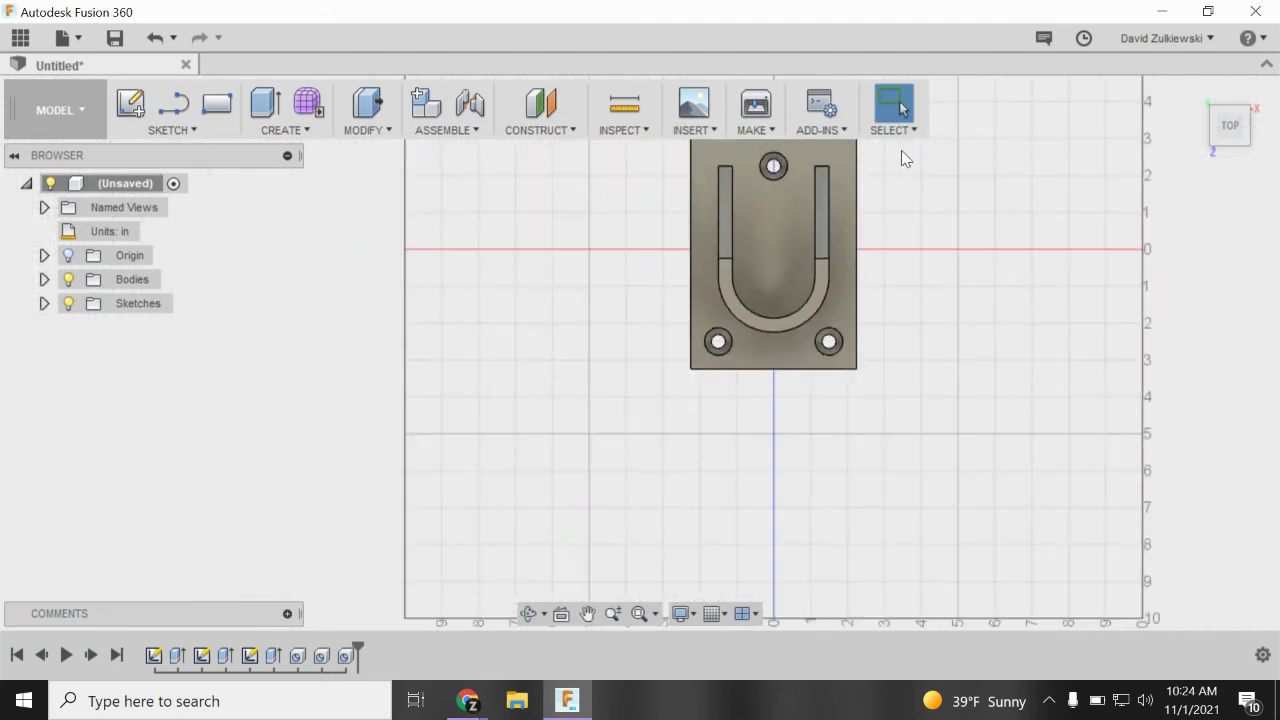
pyautogui.scroll(3, 901, 151)
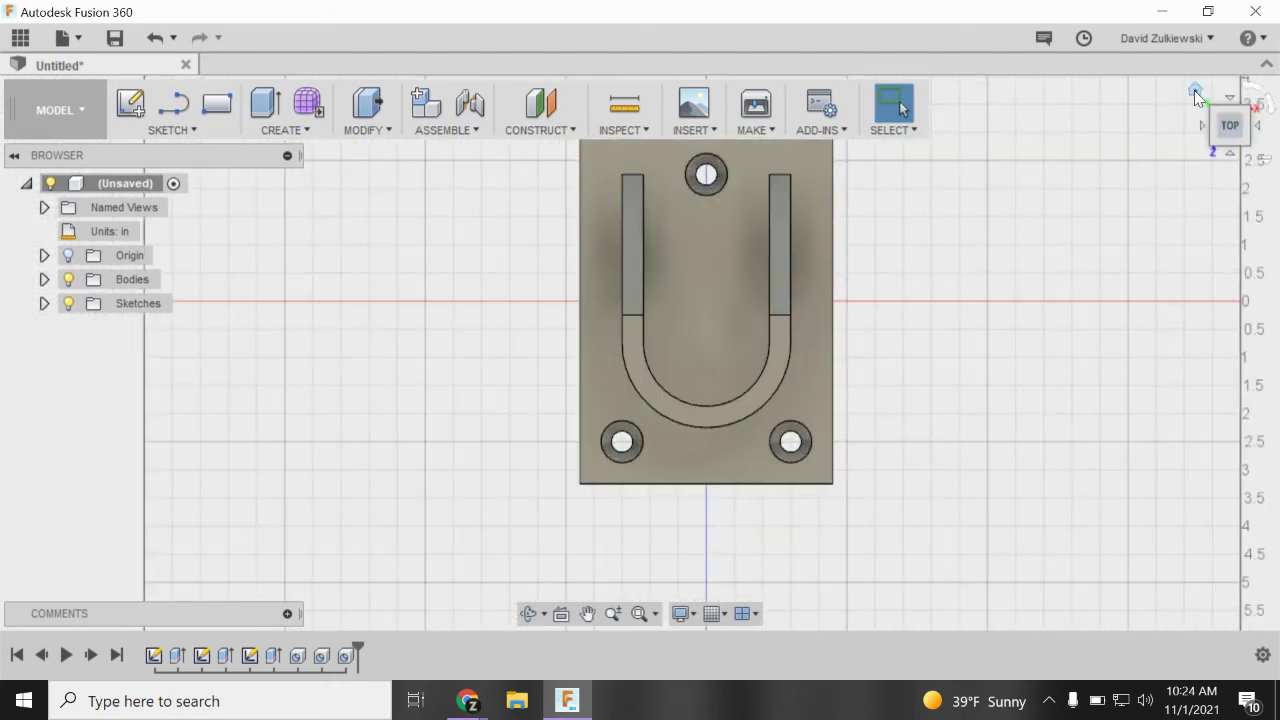
pyautogui.click(1197, 95)
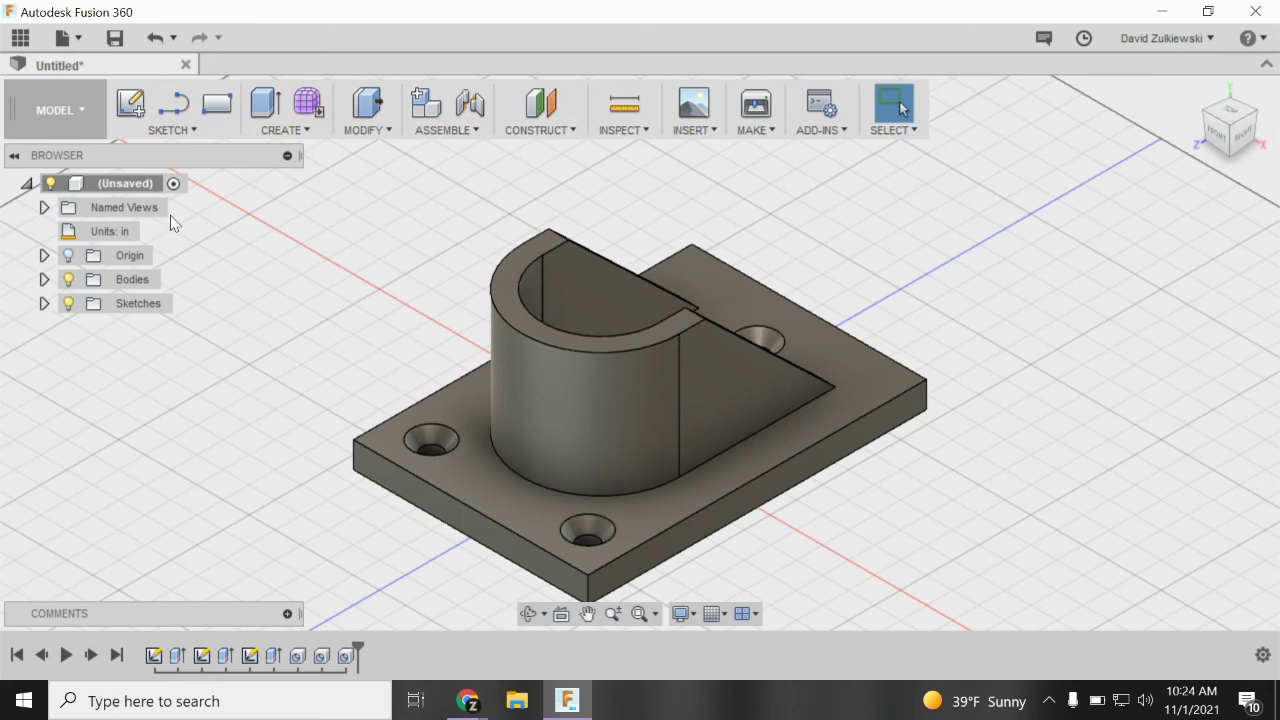
pyautogui.click(56, 113)
pyautogui.moveTo(51, 370)
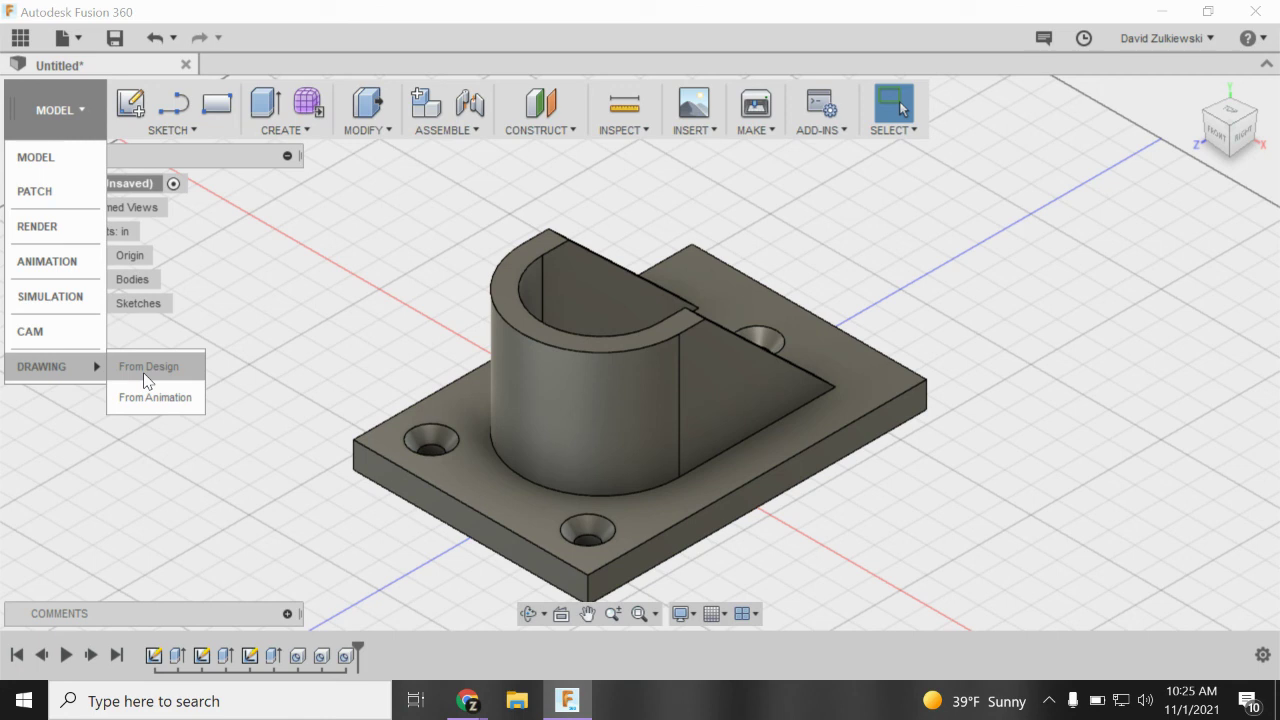
pyautogui.click(147, 367)
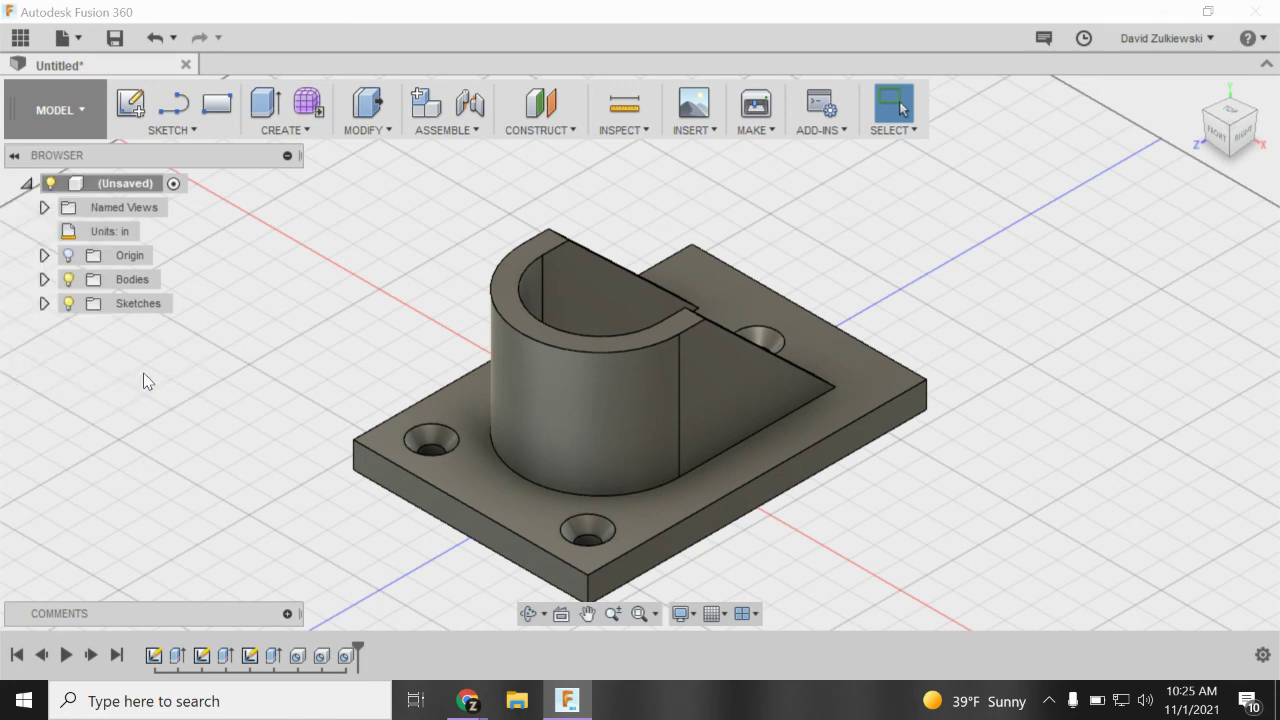
pyautogui.hotkey('ctrl', 's')
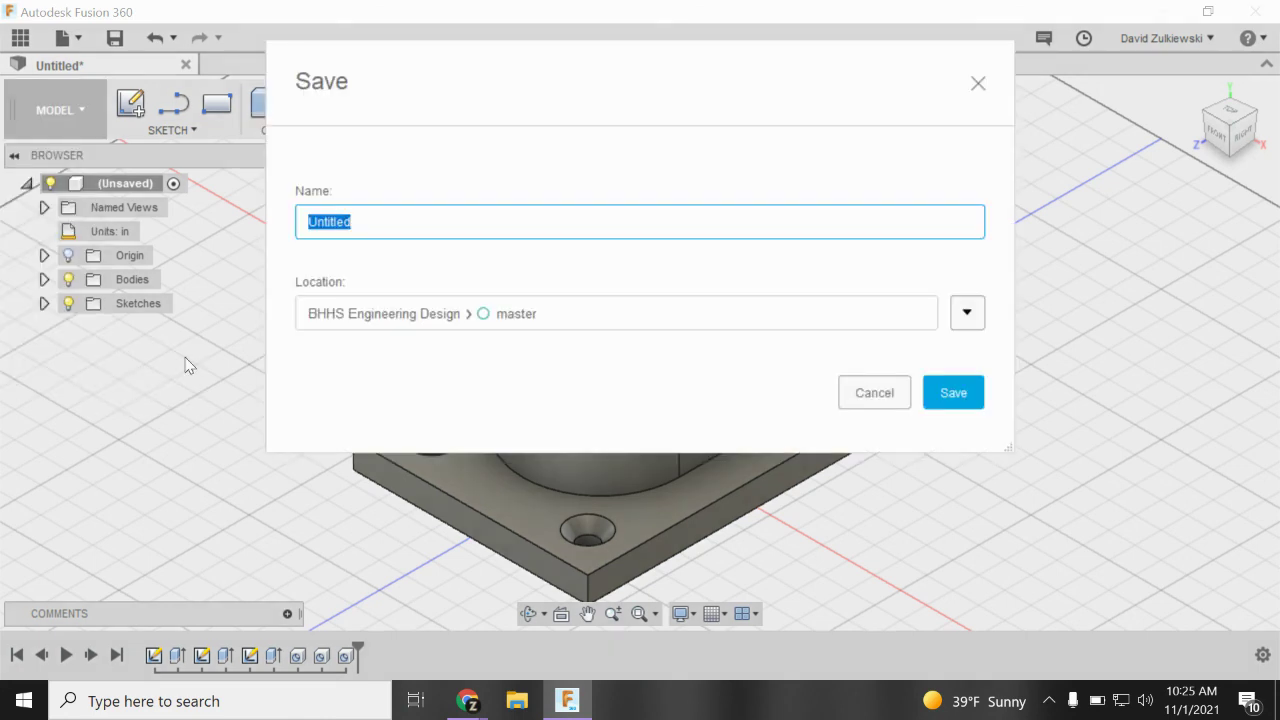
pyautogui.write('Fig. 6-105_1Nov21')
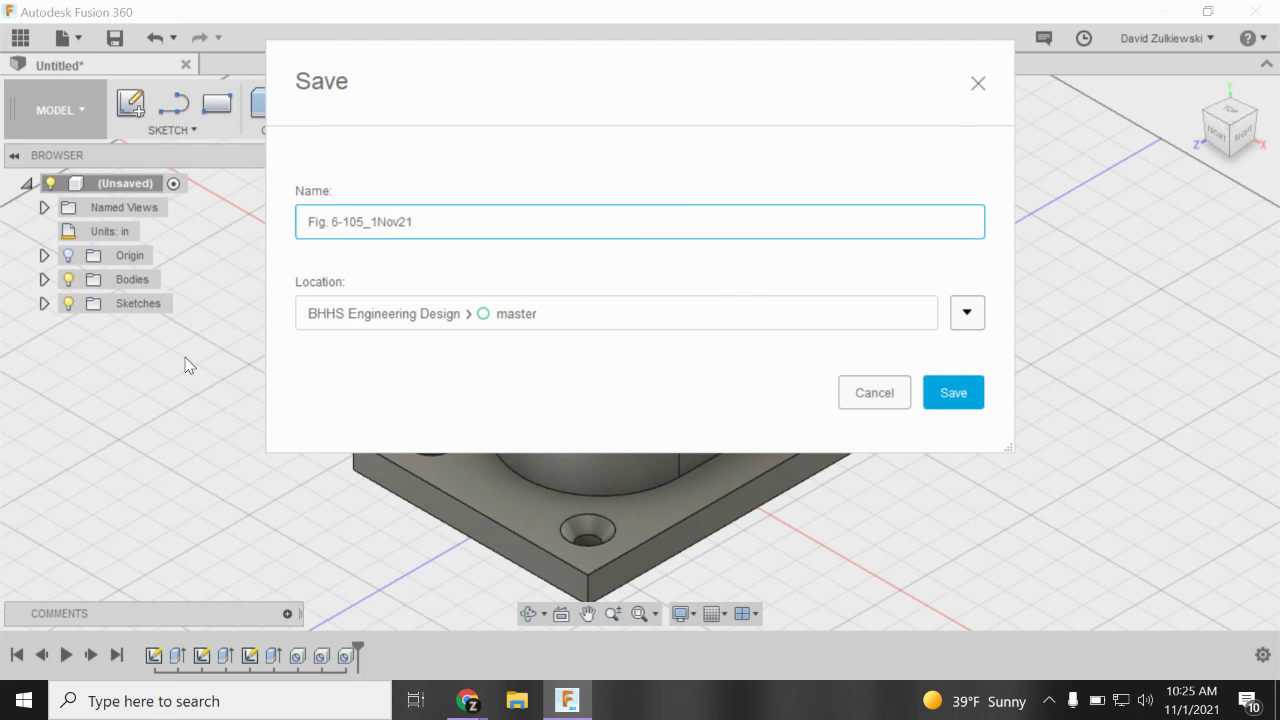
pyautogui.press('Return')
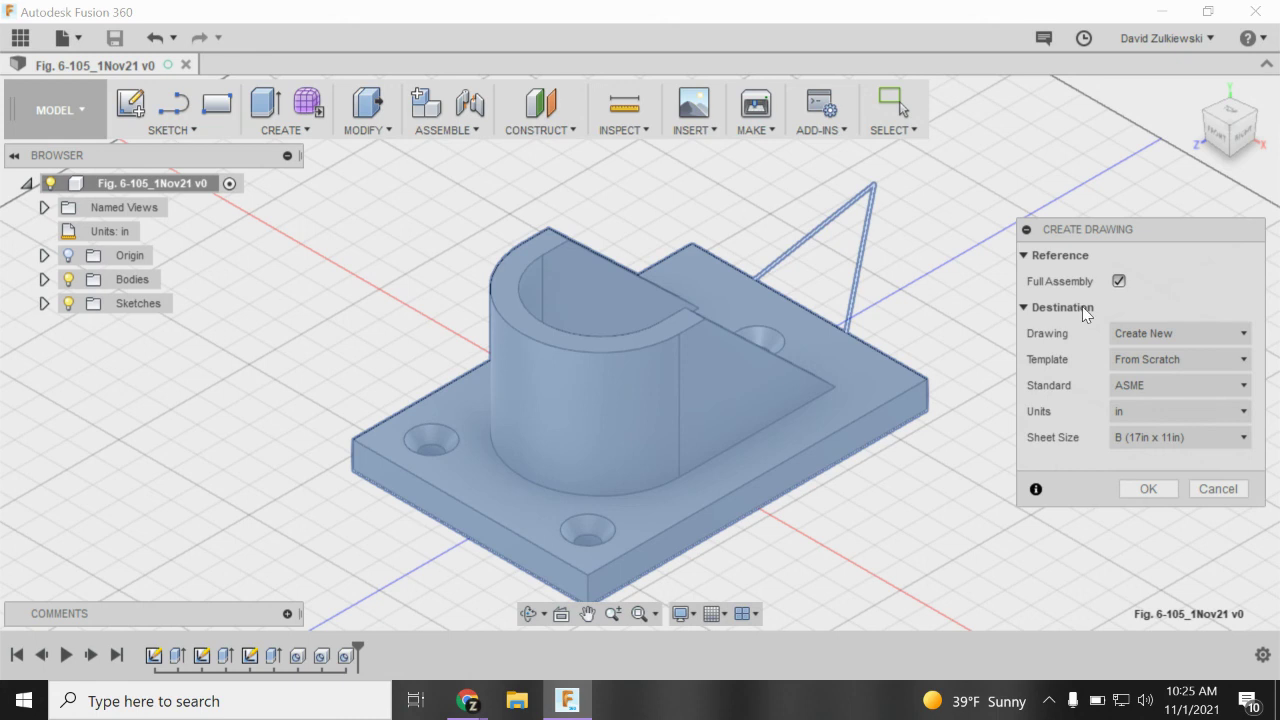
# Create a new ASME drawing in inches on a B-size sheet and place the front base view at 1:2 scale.
pyautogui.click(1140, 487)
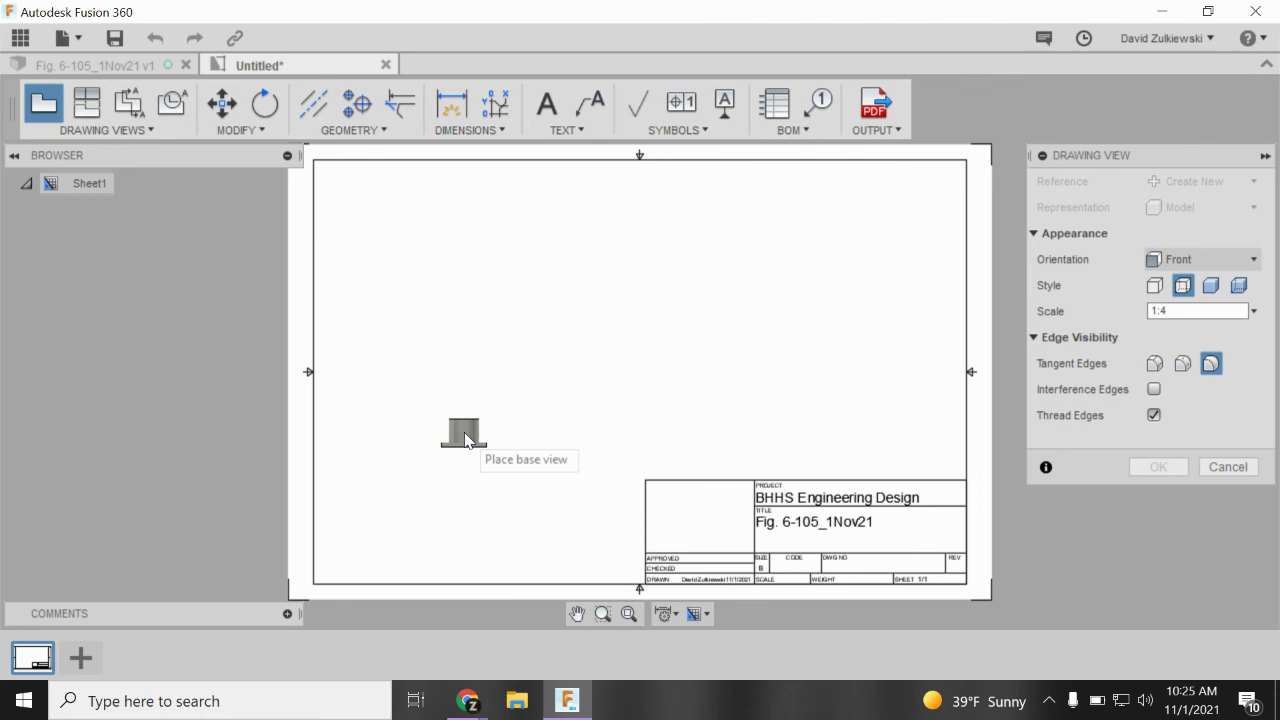
pyautogui.click(483, 353)
pyautogui.click(1253, 311)
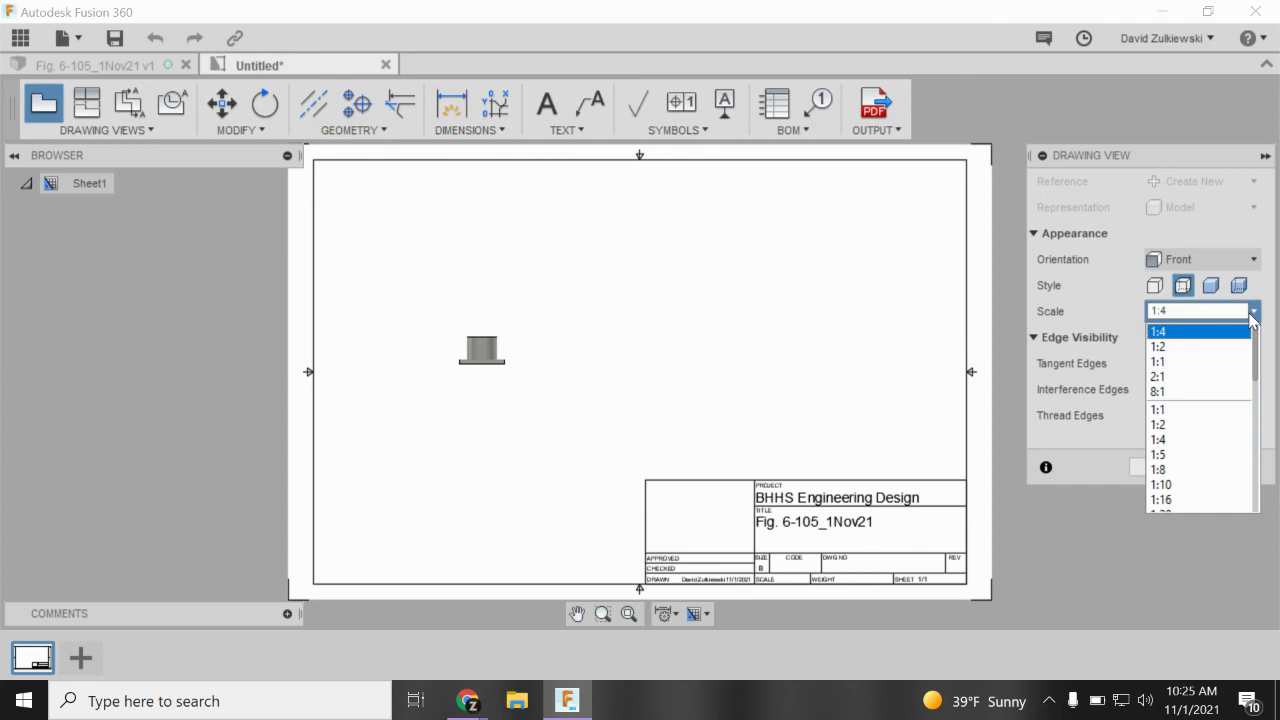
pyautogui.click(1168, 347)
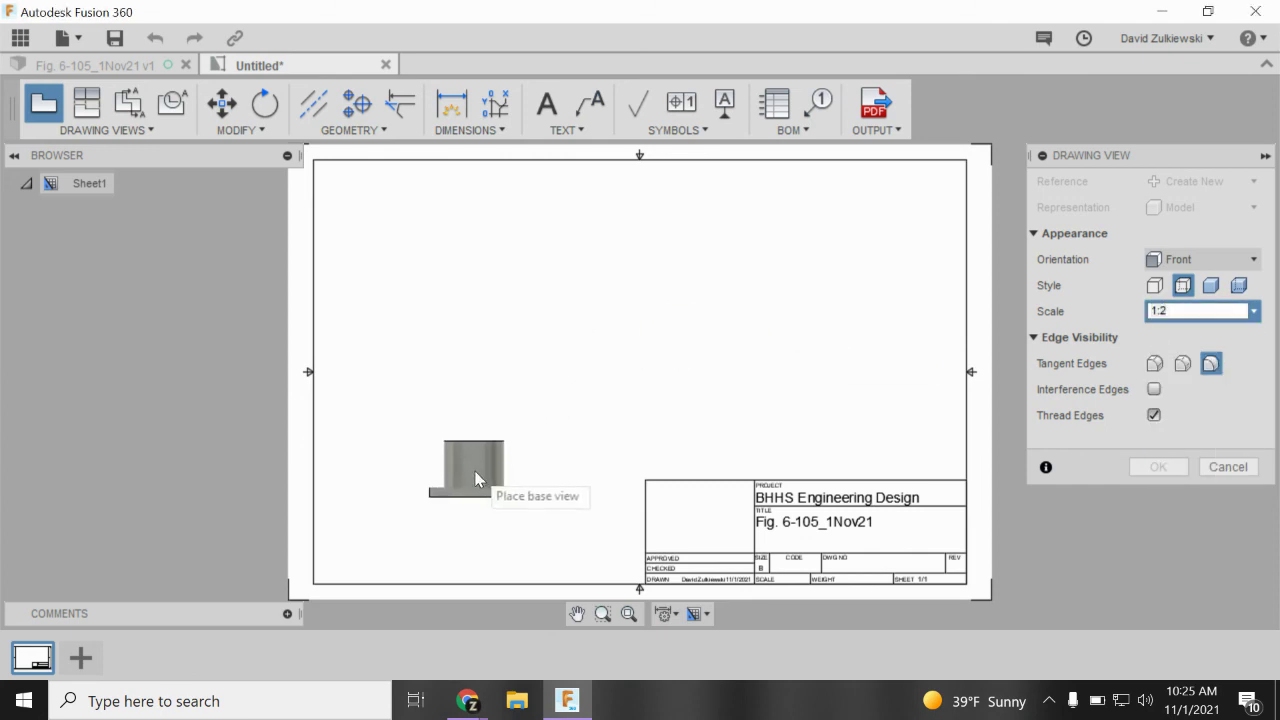
pyautogui.click(483, 437)
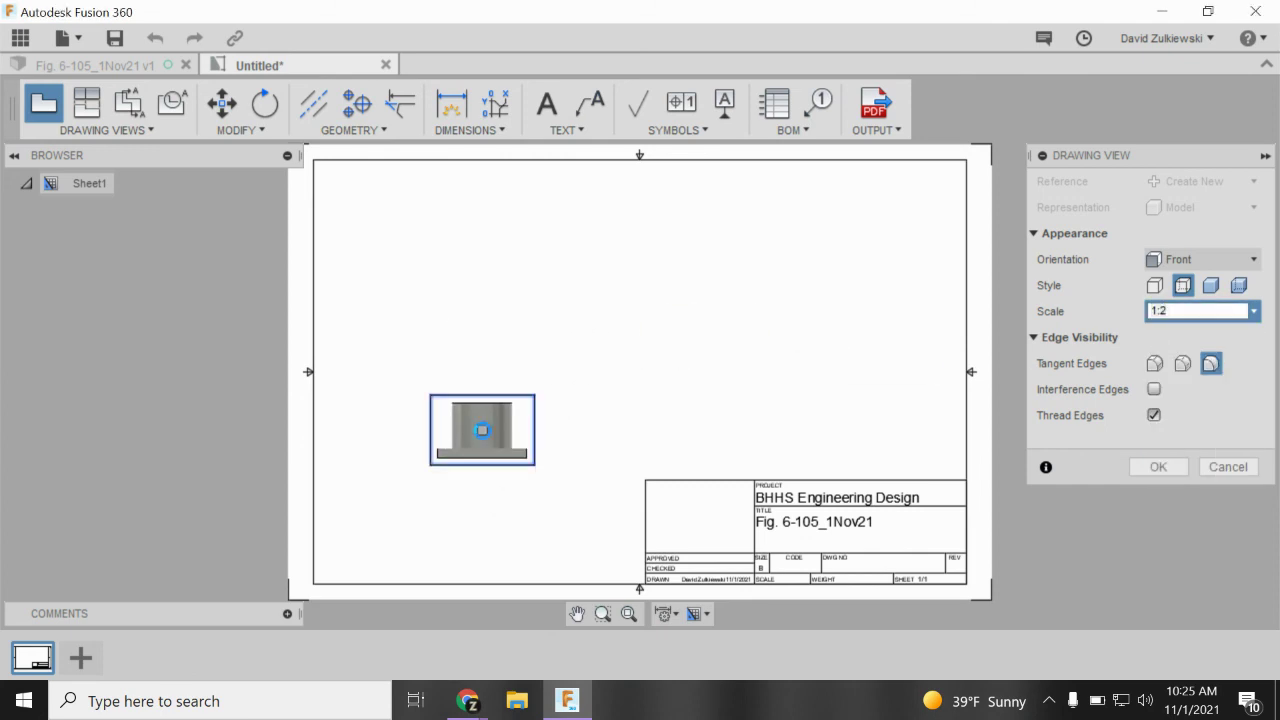
pyautogui.press('Return')
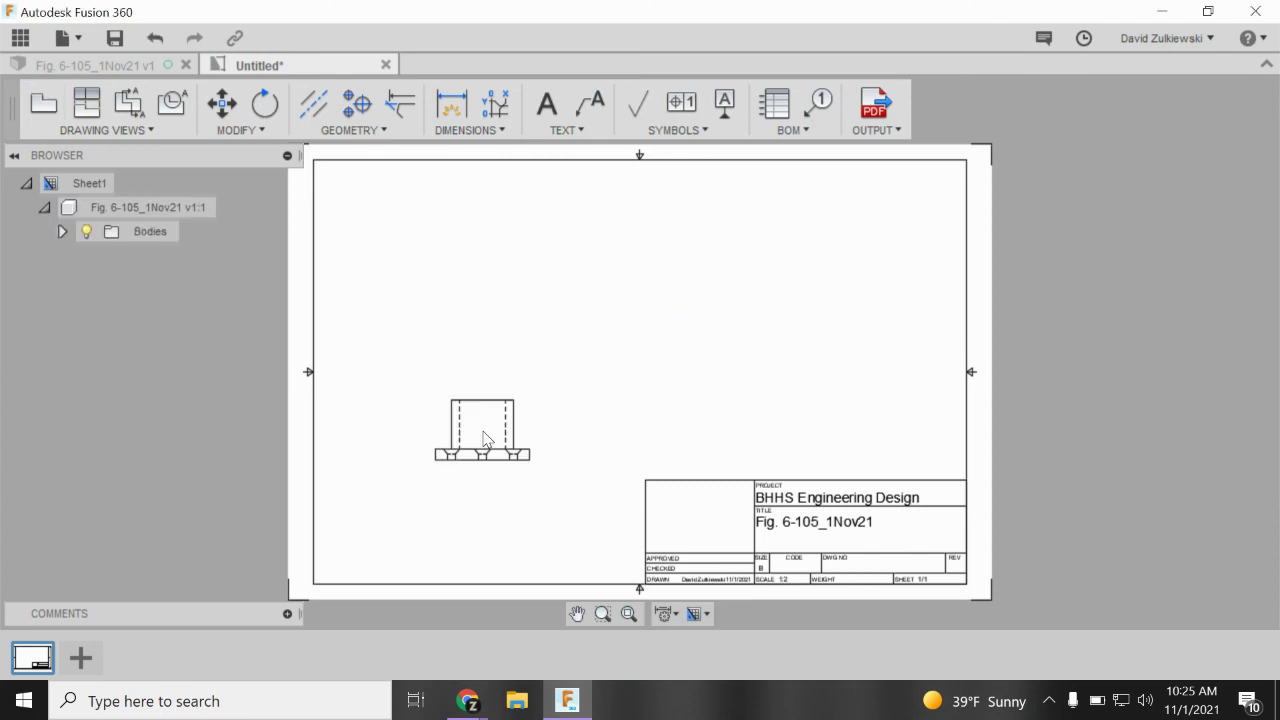
# Project the plan view of the plate upward from the front base view.
pyautogui.click(88, 103)
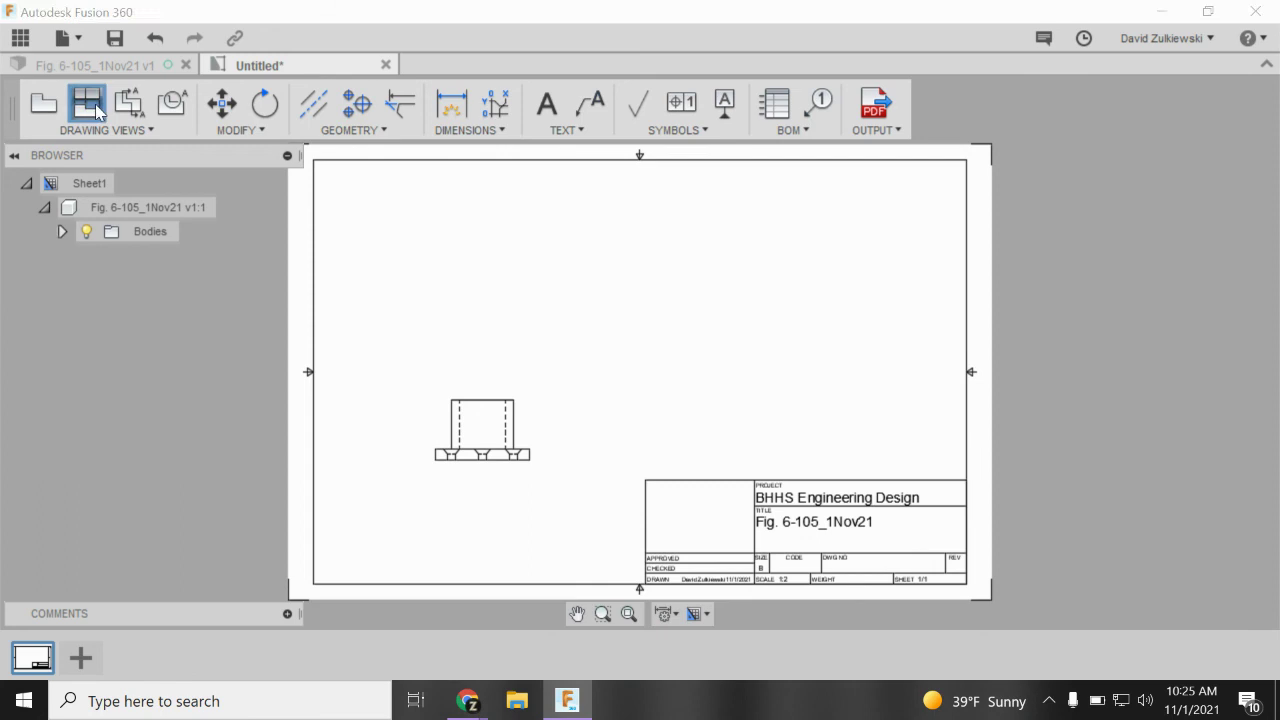
pyautogui.click(475, 426)
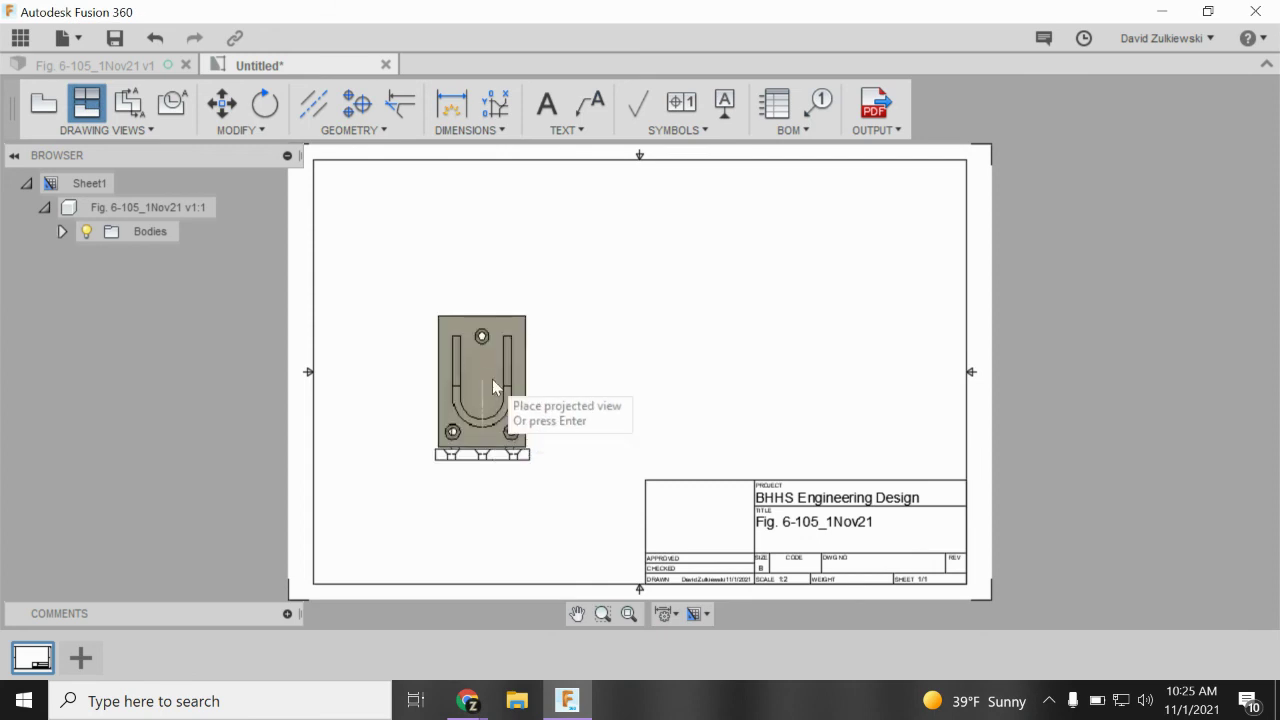
pyautogui.click(491, 305)
pyautogui.press('Return')
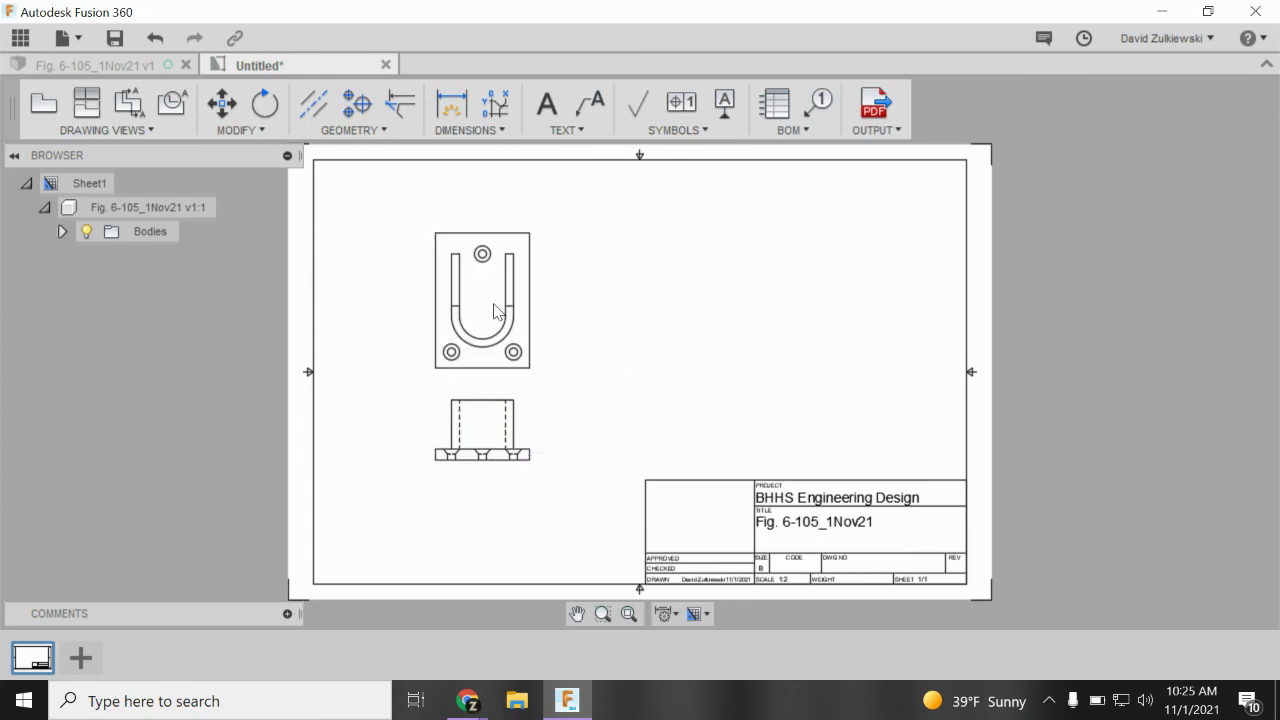
# Delete the front base view and move the plan view down to occupy the lower part of the sheet.
pyautogui.click(496, 428)
pyautogui.press('Delete')
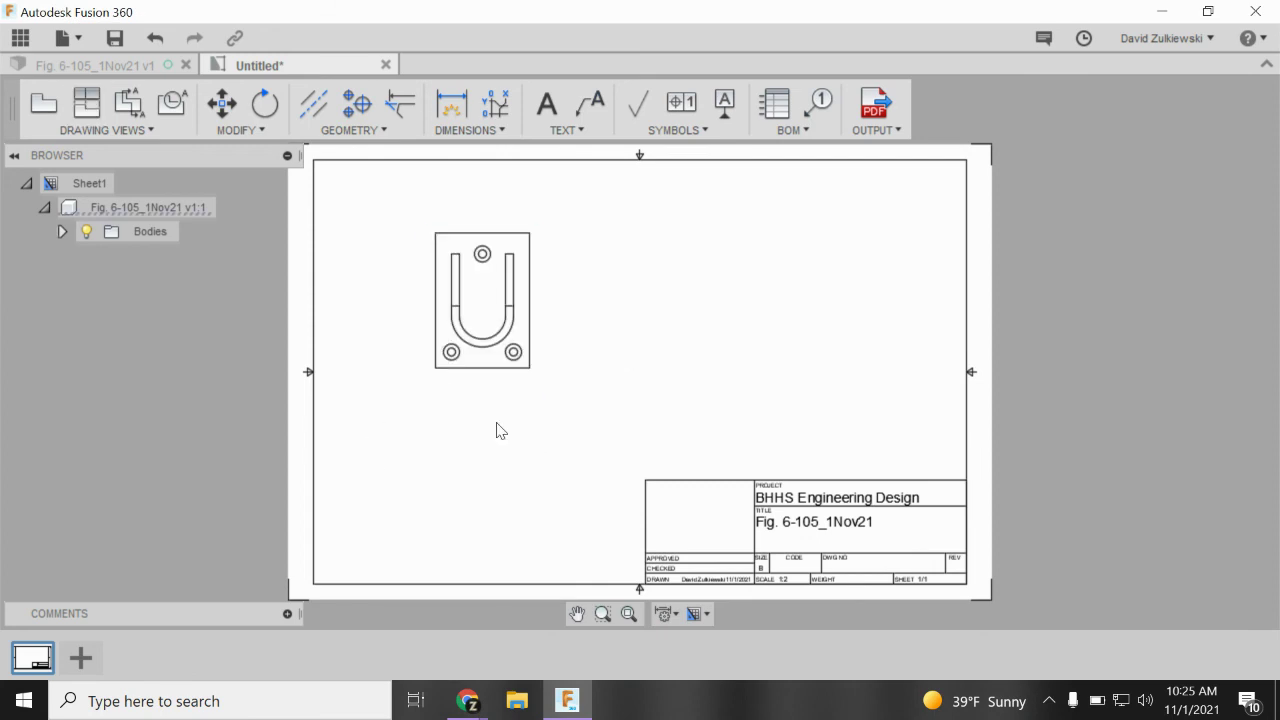
pyautogui.click(487, 303)
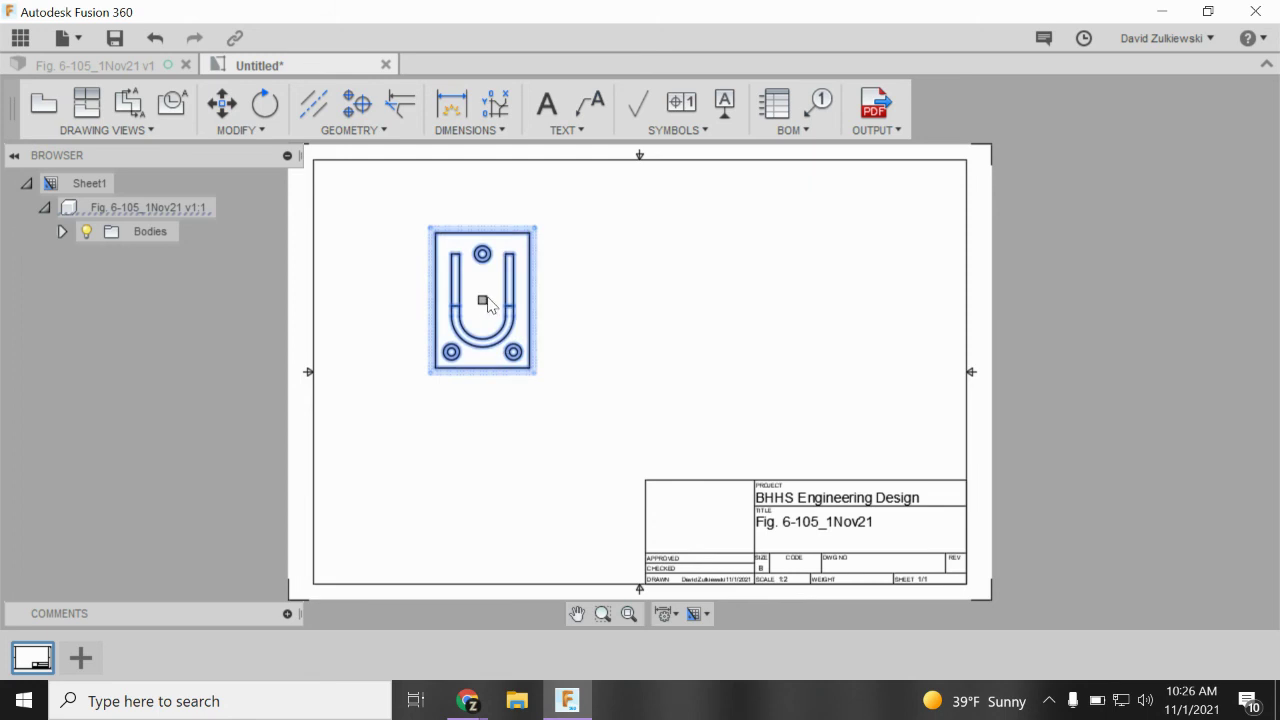
pyautogui.moveTo(483, 301); pyautogui.dragTo(486, 392)
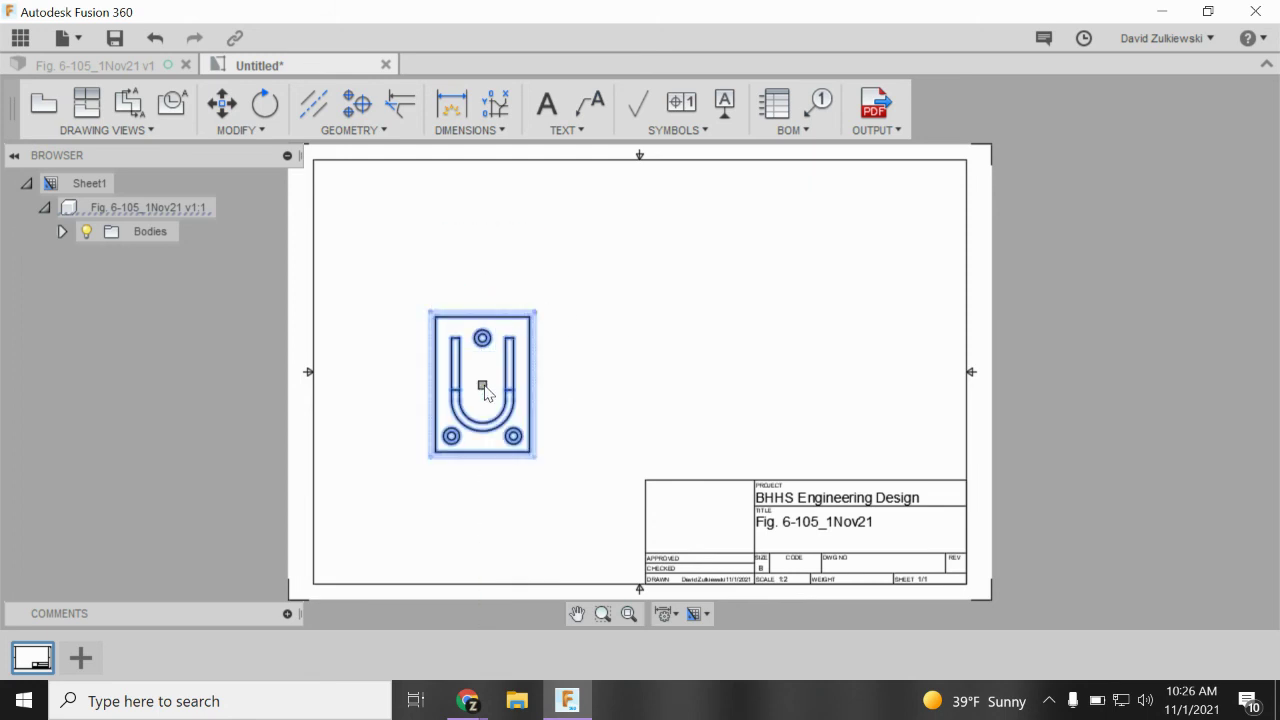
pyautogui.click(646, 343)
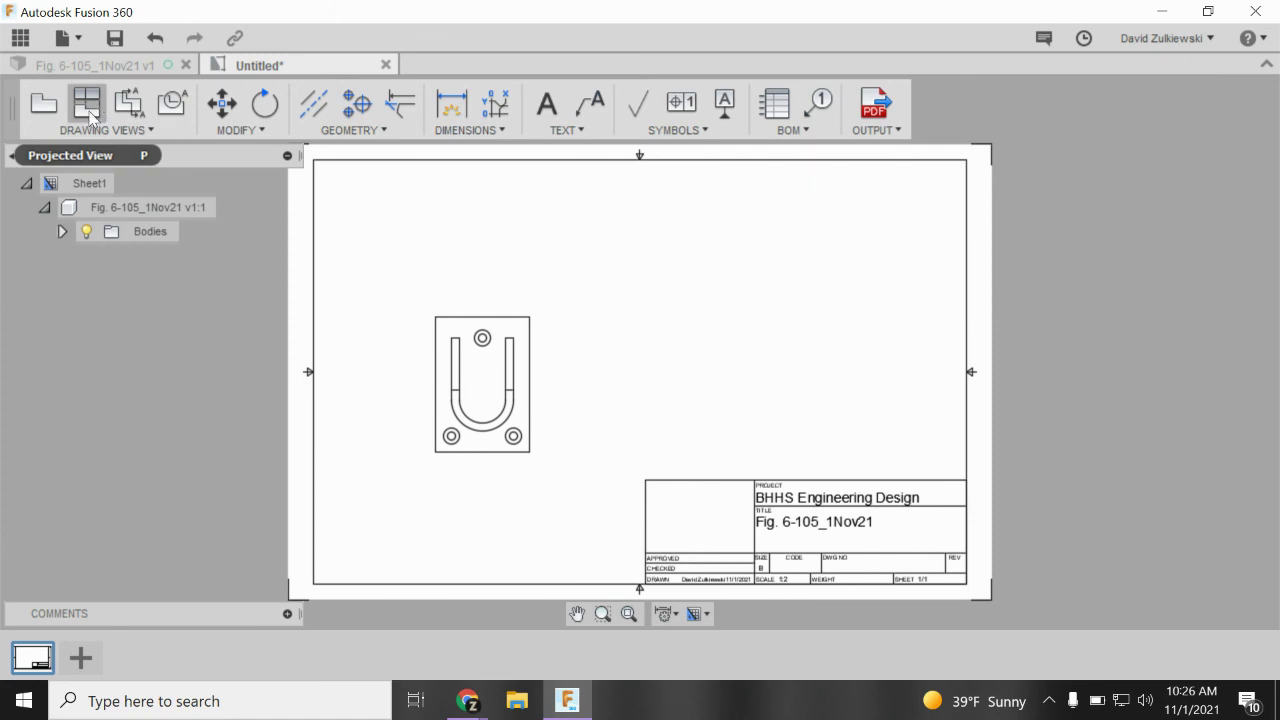
# Project three views from the plan view: one above it, a side view beside it and an isometric view diagonally above.
pyautogui.click(90, 115)
pyautogui.click(490, 355)
pyautogui.click(482, 229)
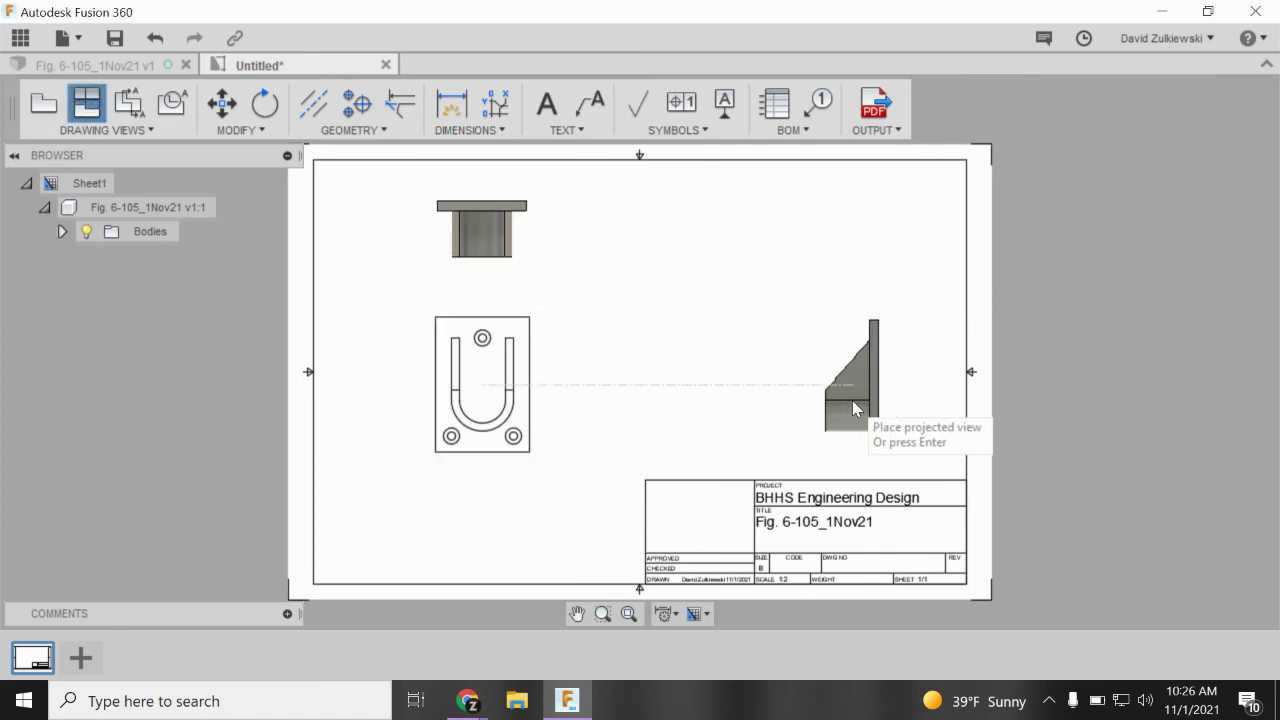
pyautogui.click(852, 400)
pyautogui.click(728, 262)
pyautogui.press('Return')
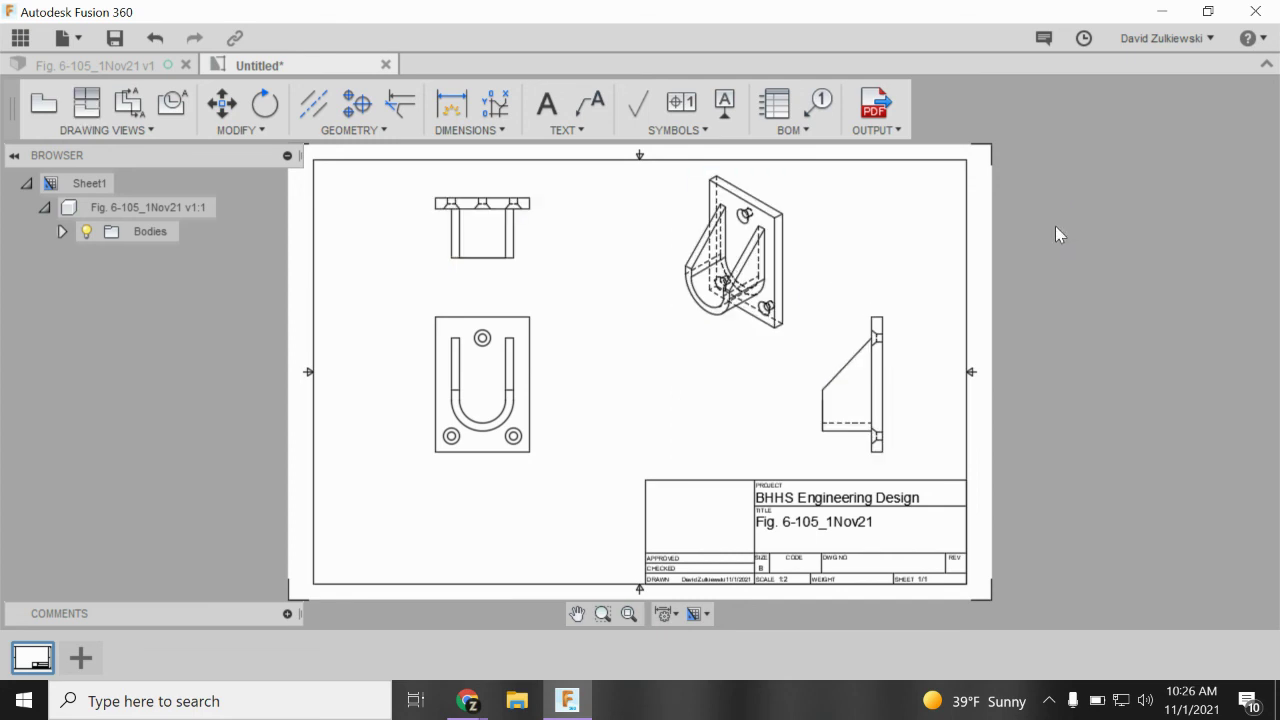
# Change the isometric view's style to shaded and finish editing the view.
pyautogui.click(748, 266)
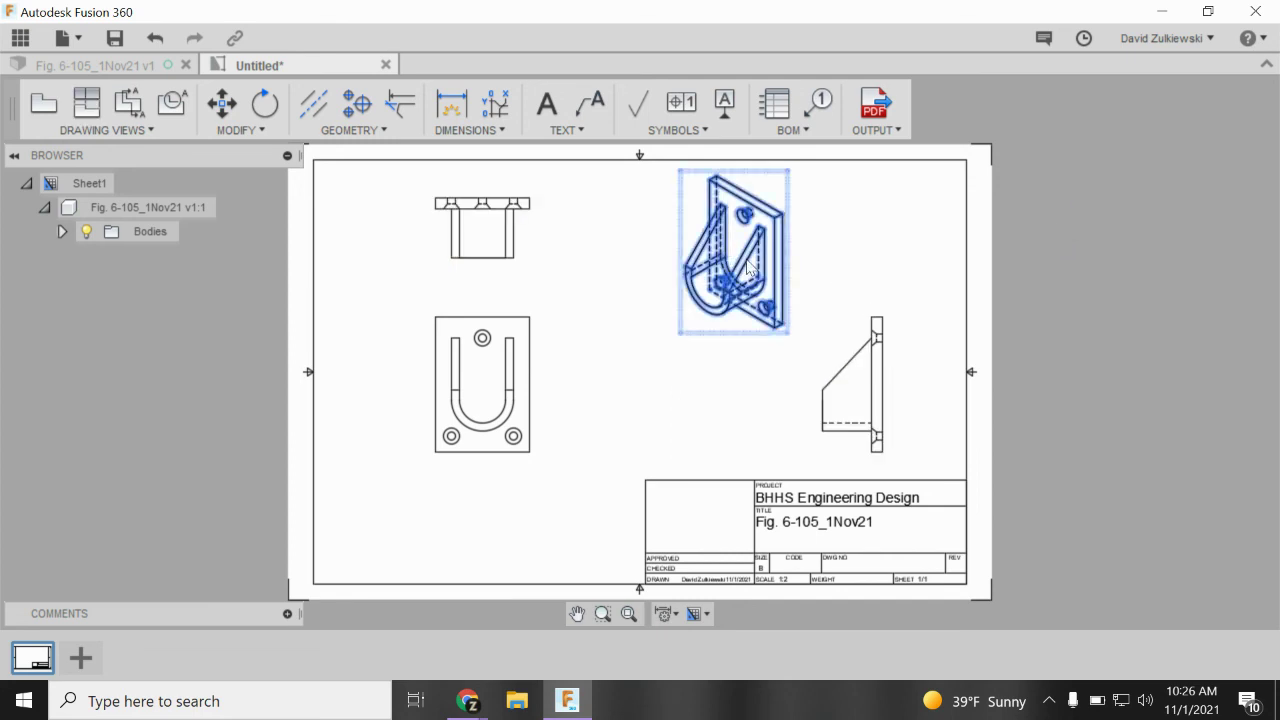
pyautogui.doubleClick(748, 266)
pyautogui.click(1239, 207)
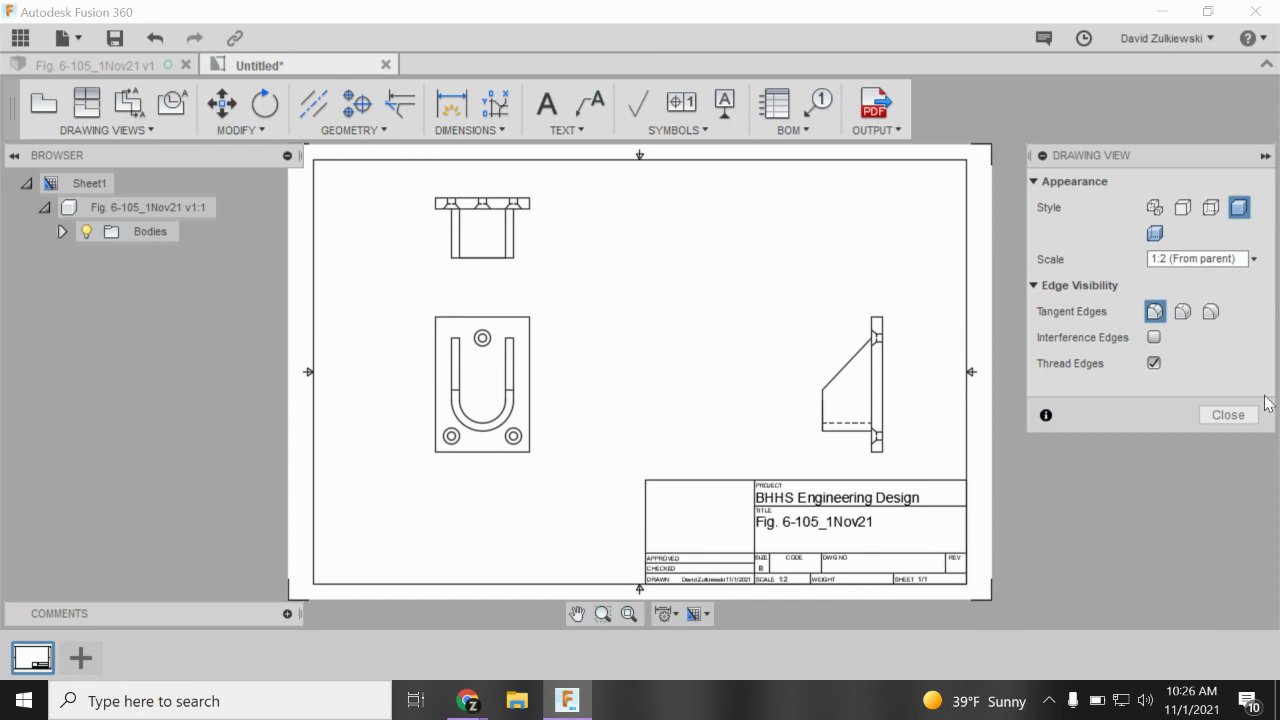
pyautogui.click(1228, 416)
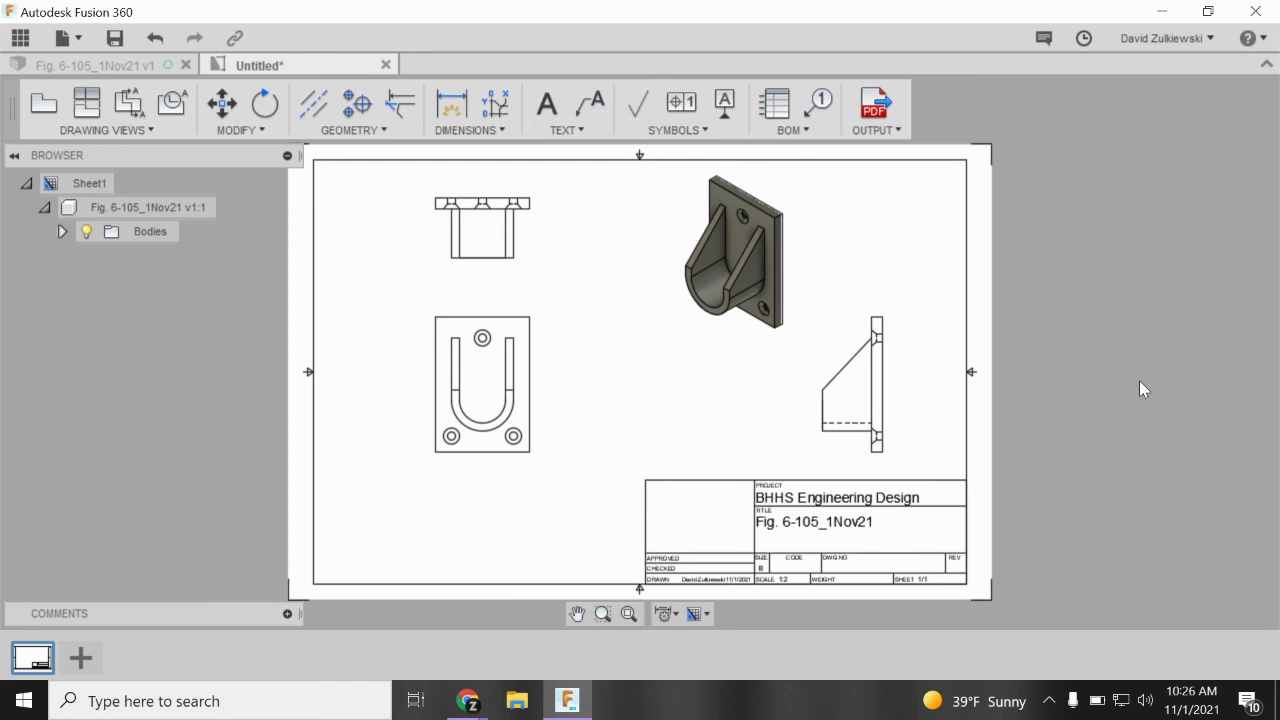
# Add center marks to the two lower countersunk holes and the inner arc of the U-shaped wall in the plan view.
pyautogui.scroll(2, 452, 445)
pyautogui.scroll(4, 452, 445)
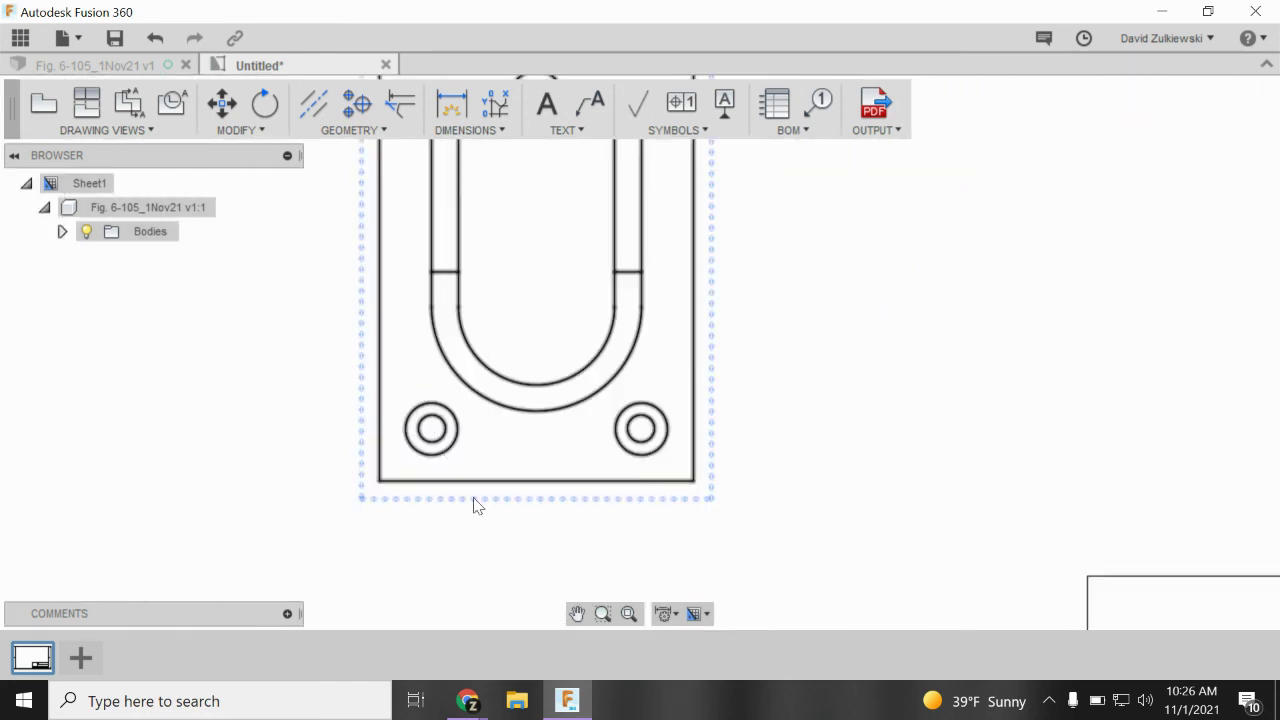
pyautogui.scroll(1, 462, 442)
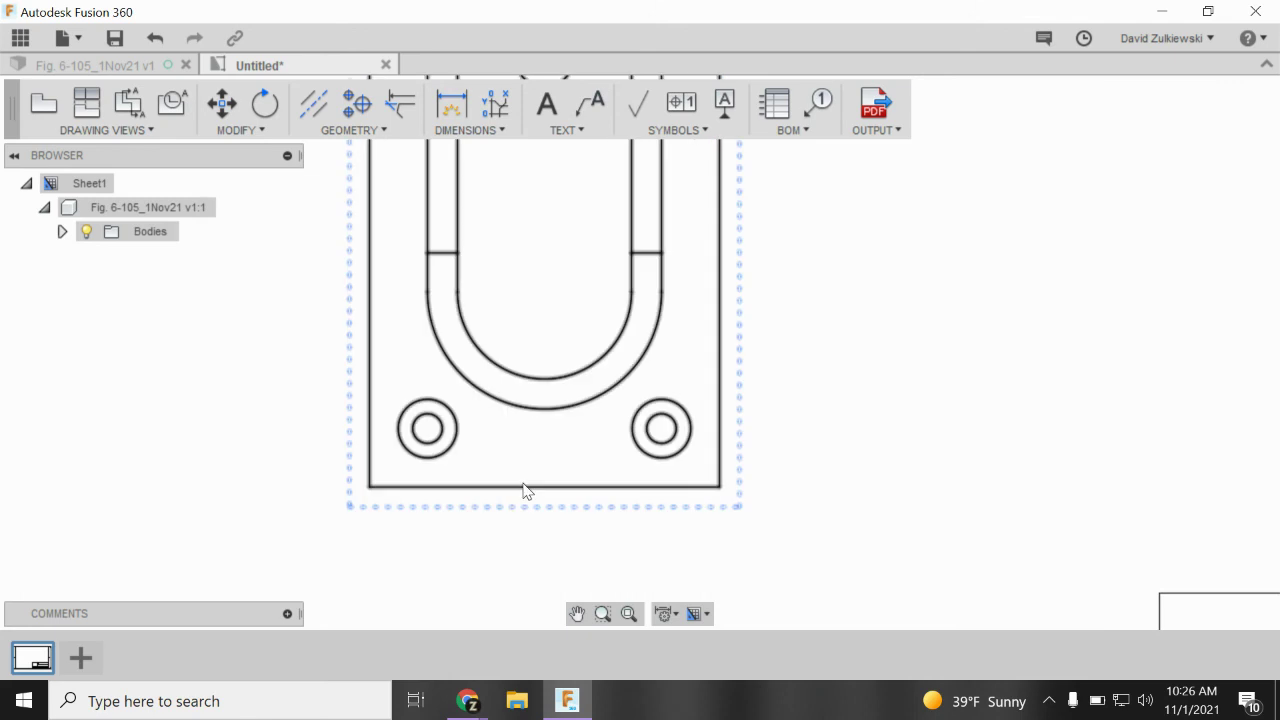
pyautogui.click(359, 117)
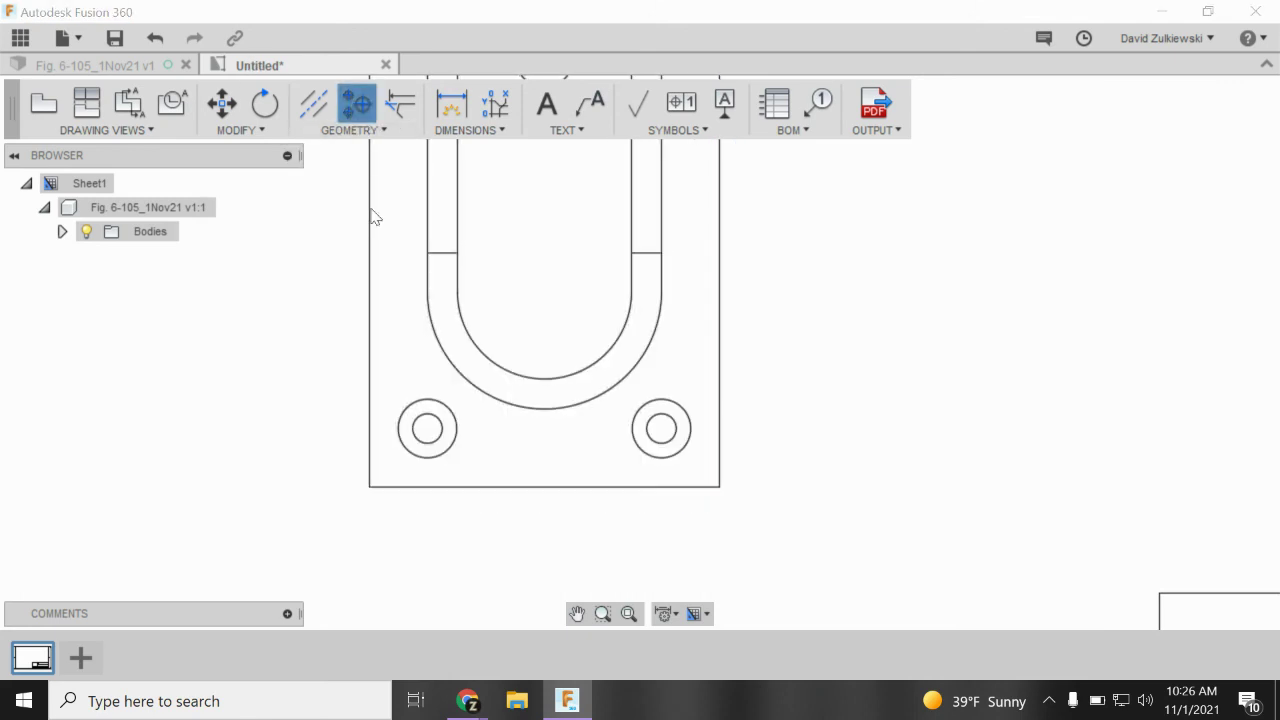
pyautogui.click(424, 423)
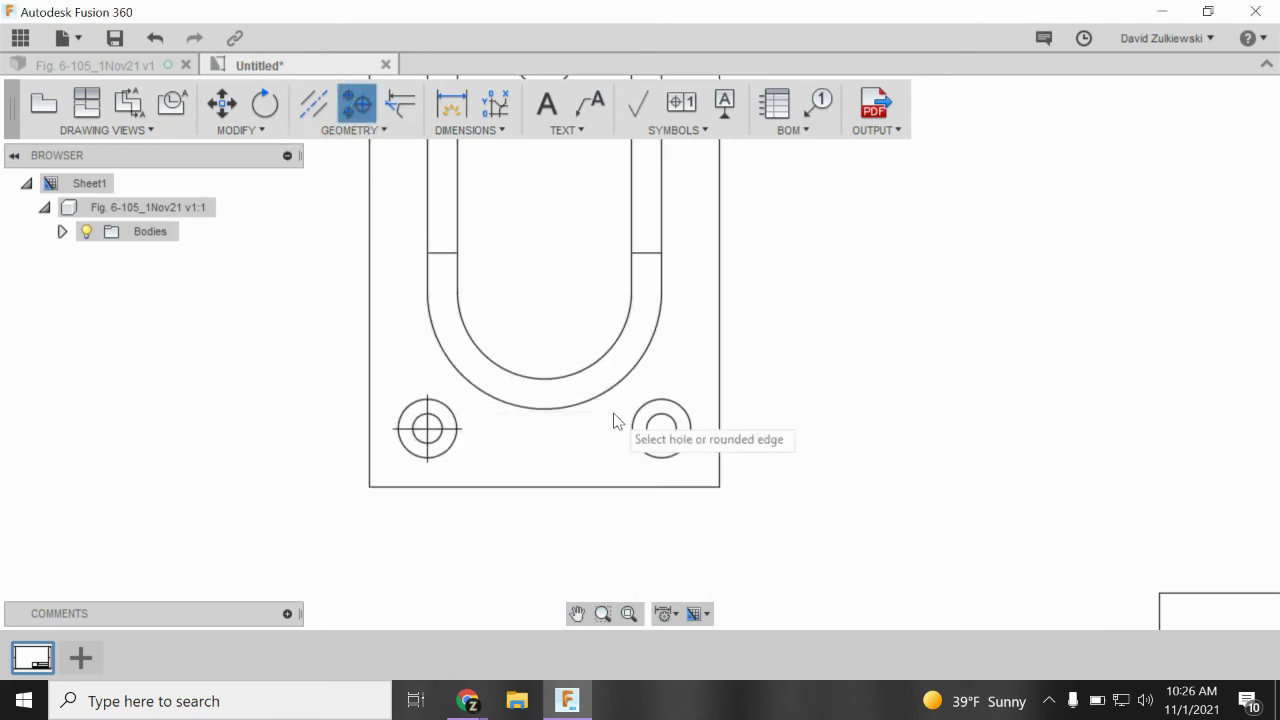
pyautogui.click(658, 428)
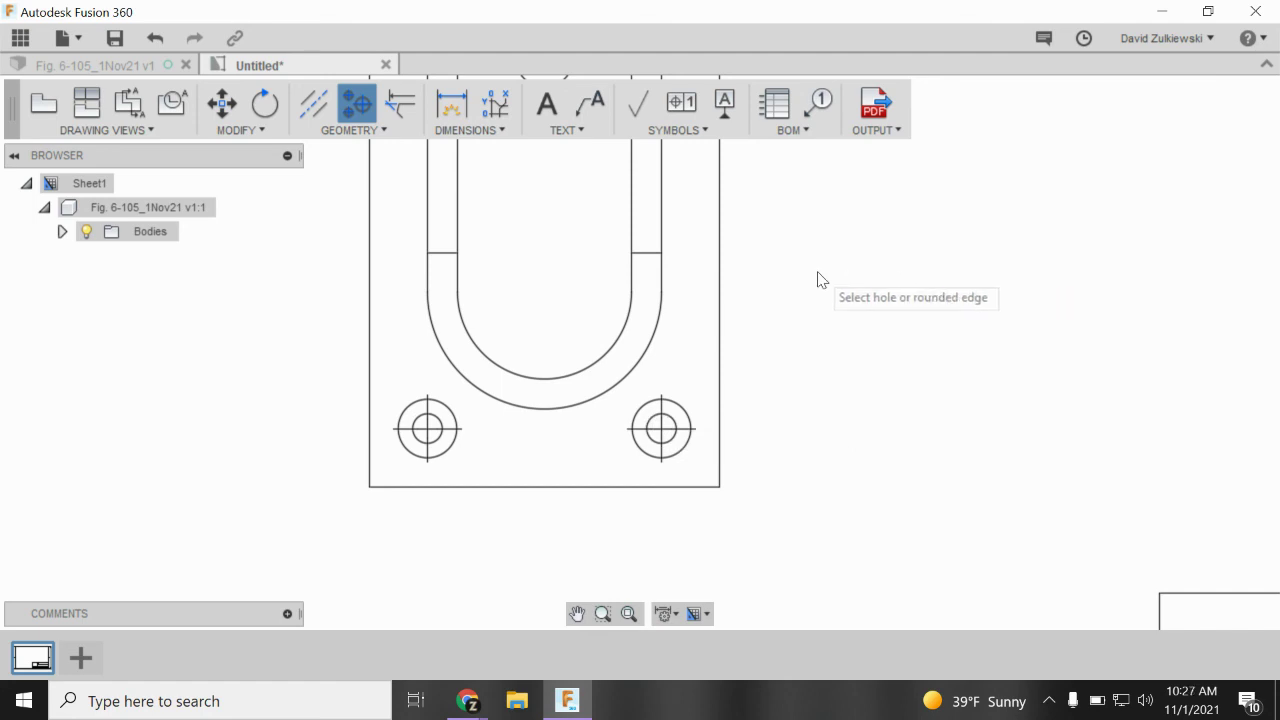
pyautogui.click(556, 383)
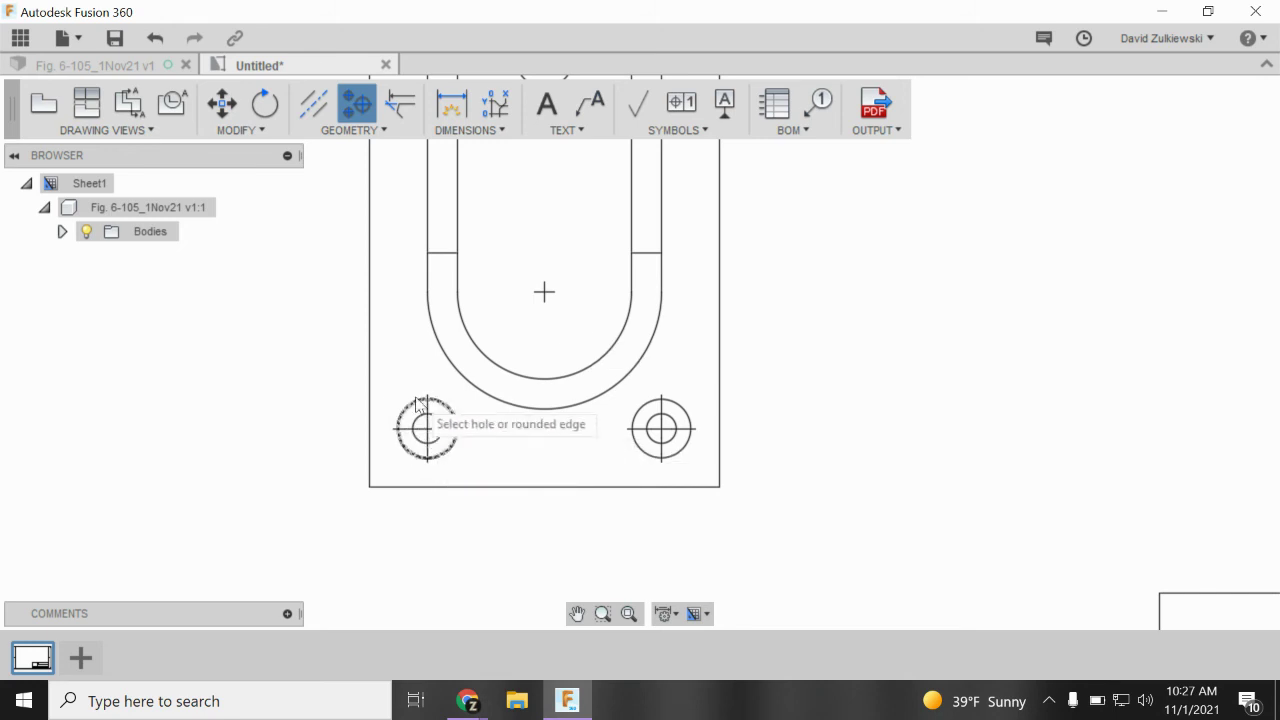
pyautogui.click(399, 428)
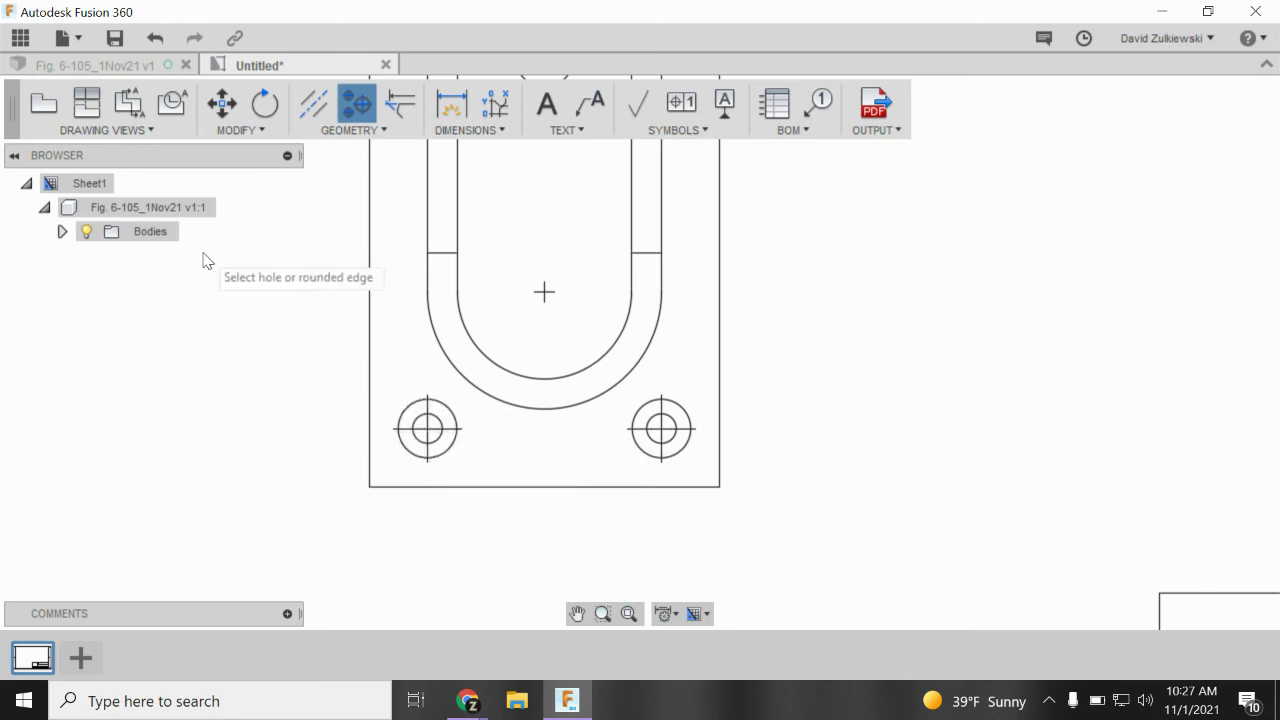
# Dimension the vertical and horizontal distances from the plate's lower-left corner to the center of the lower-left hole.
pyautogui.click(451, 103)
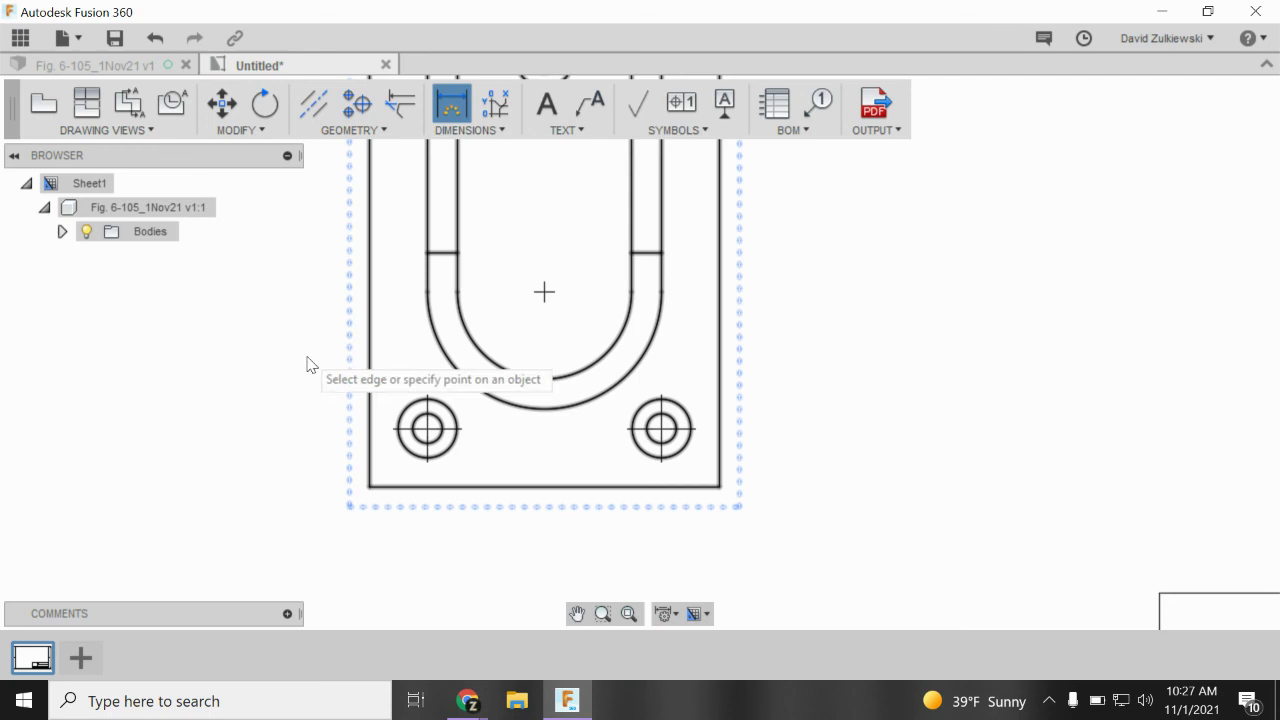
pyautogui.click(368, 487)
pyautogui.click(427, 428)
pyautogui.click(276, 481)
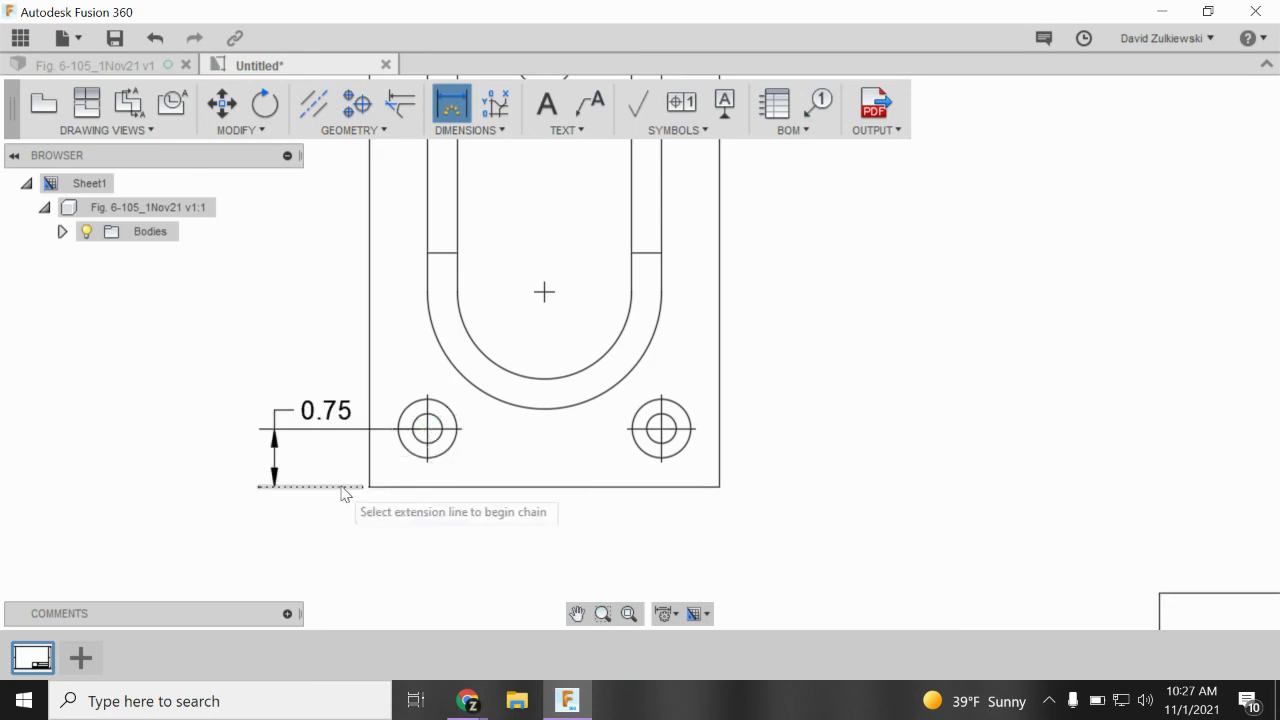
pyautogui.click(368, 487)
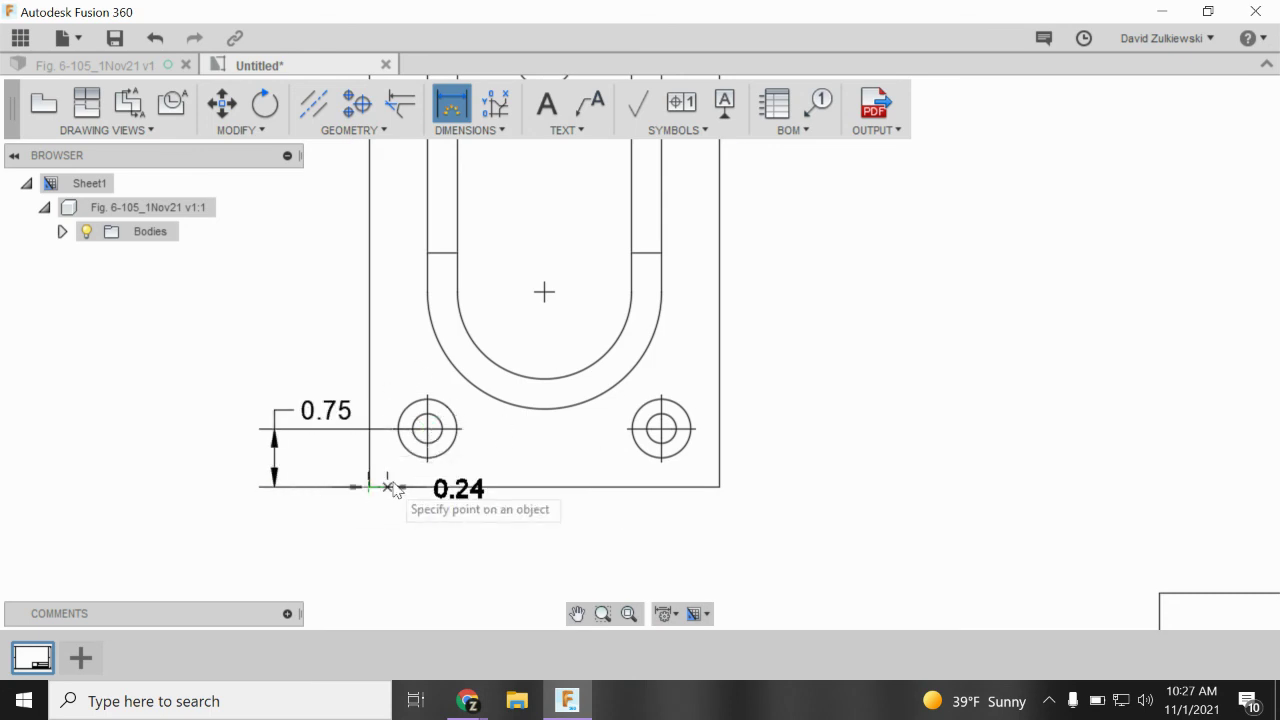
pyautogui.click(427, 428)
pyautogui.click(405, 545)
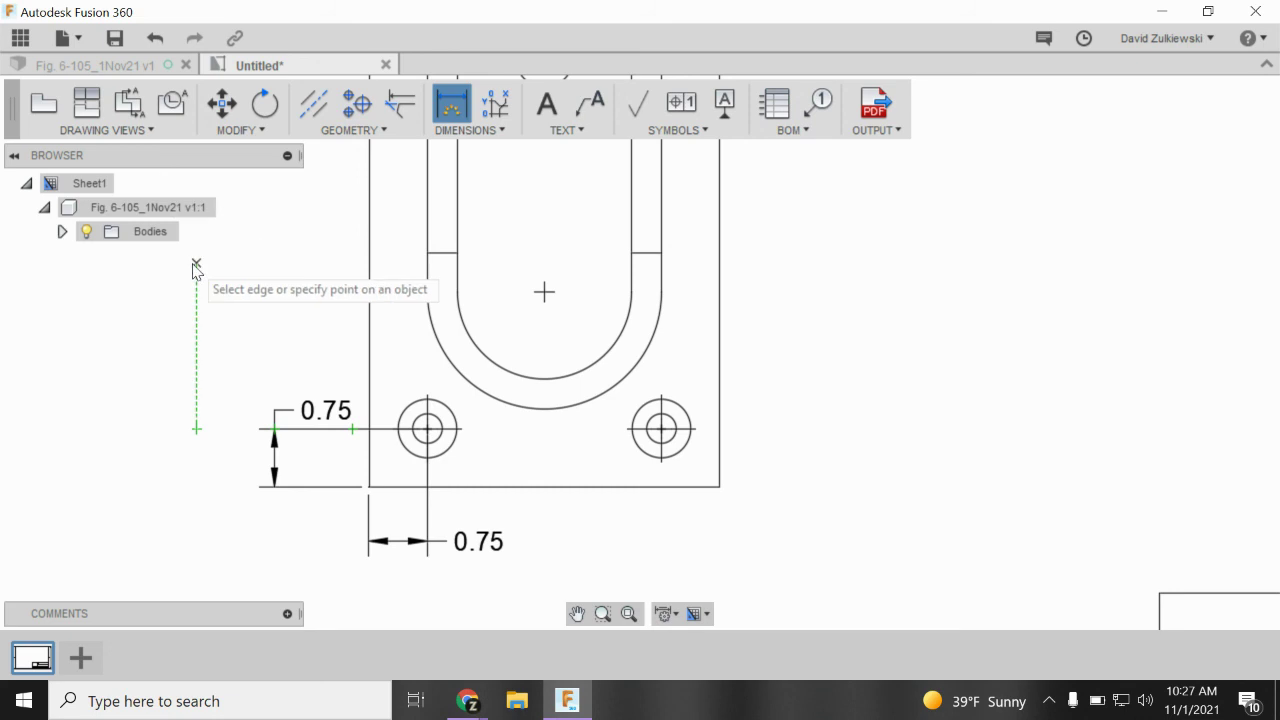
# Append "TYP." to the vertical location dimension of the lower-left hole.
pyautogui.press('Escape')
pyautogui.doubleClick(335, 410)
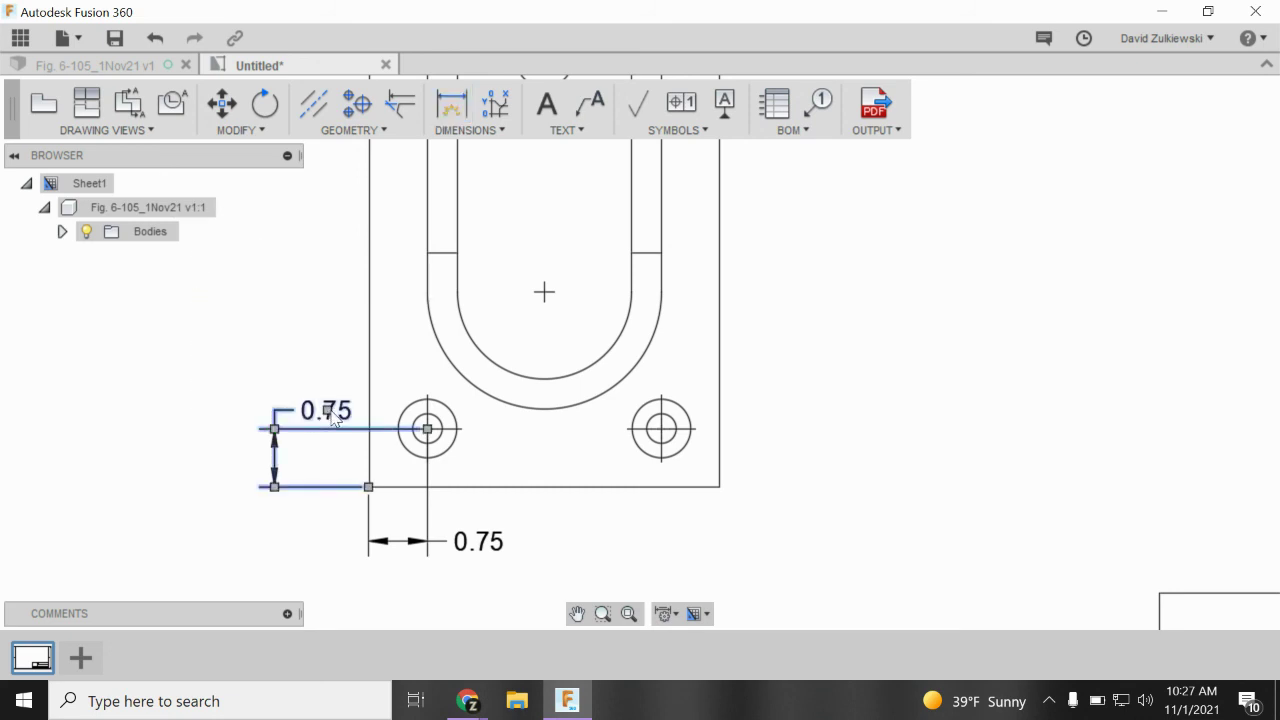
pyautogui.doubleClick(351, 414)
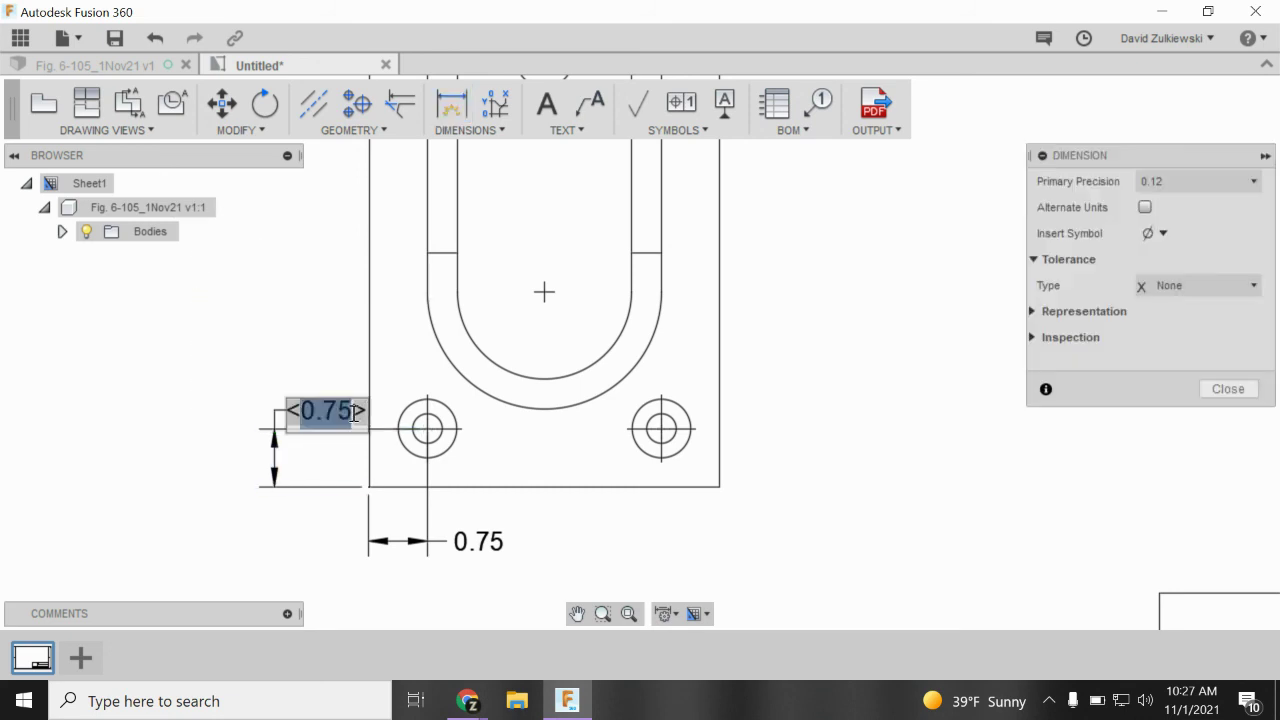
pyautogui.click(354, 413)
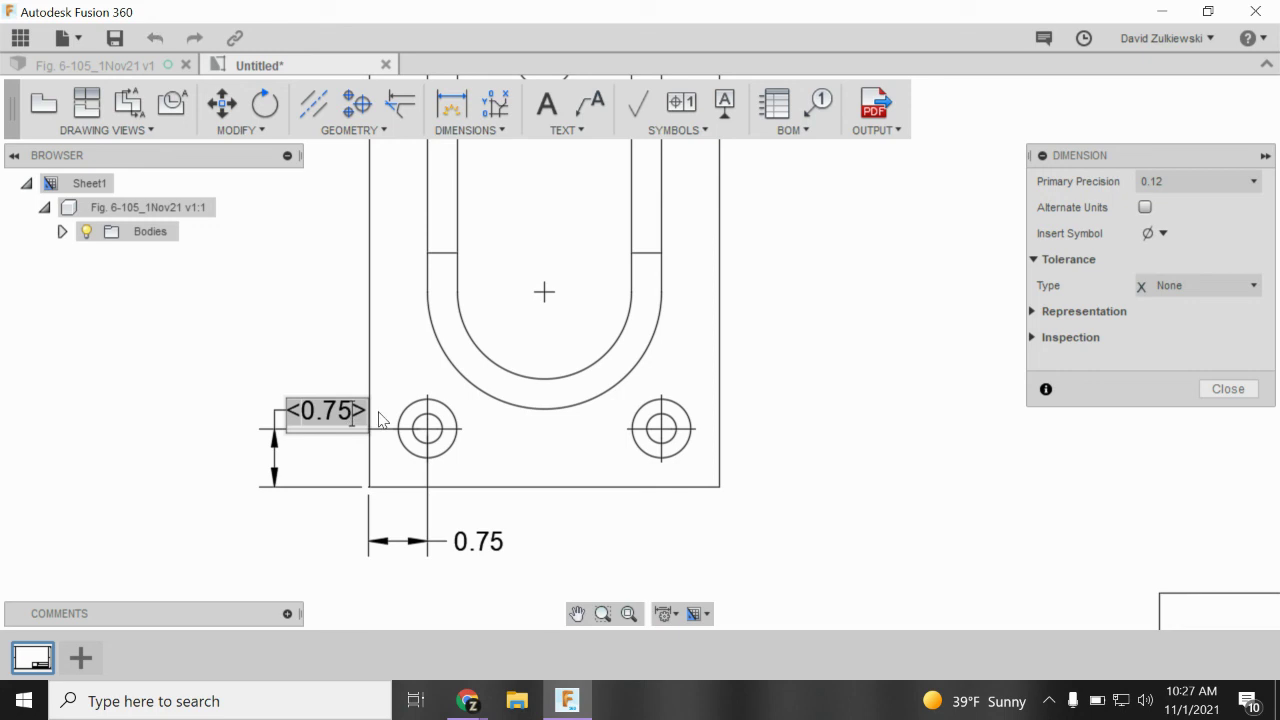
pyautogui.write('TYP.')
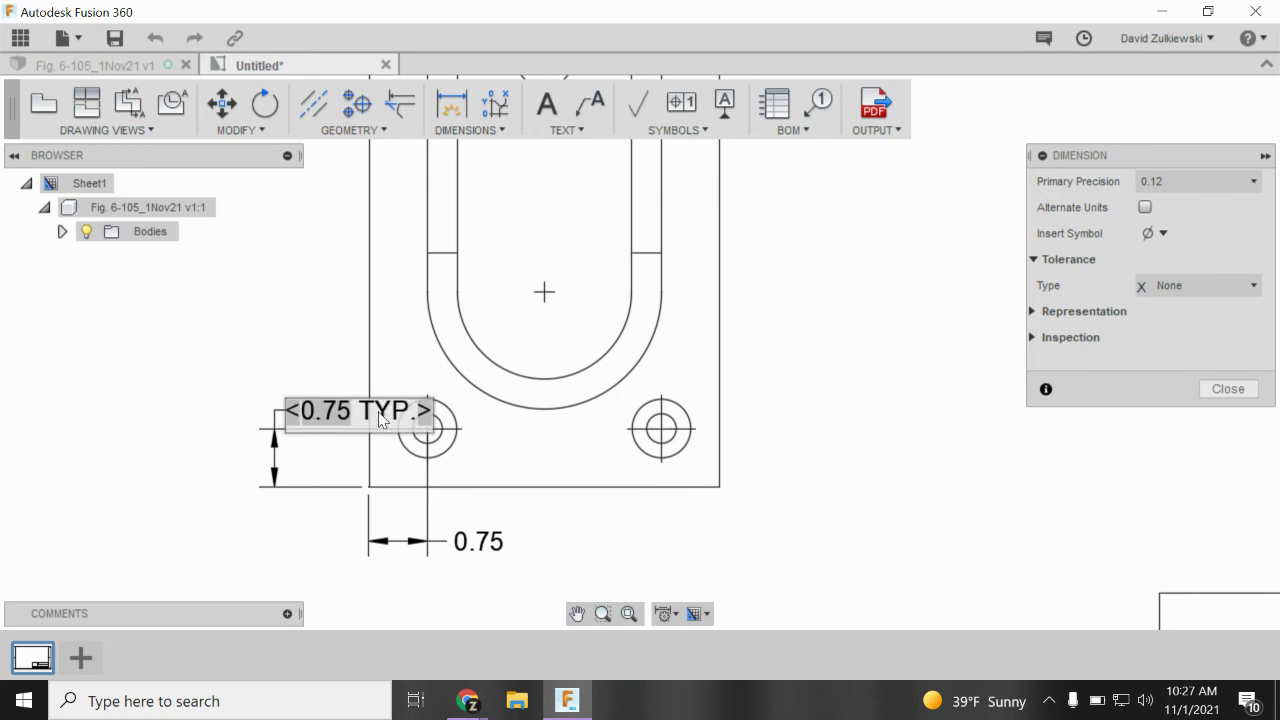
pyautogui.press('Return')
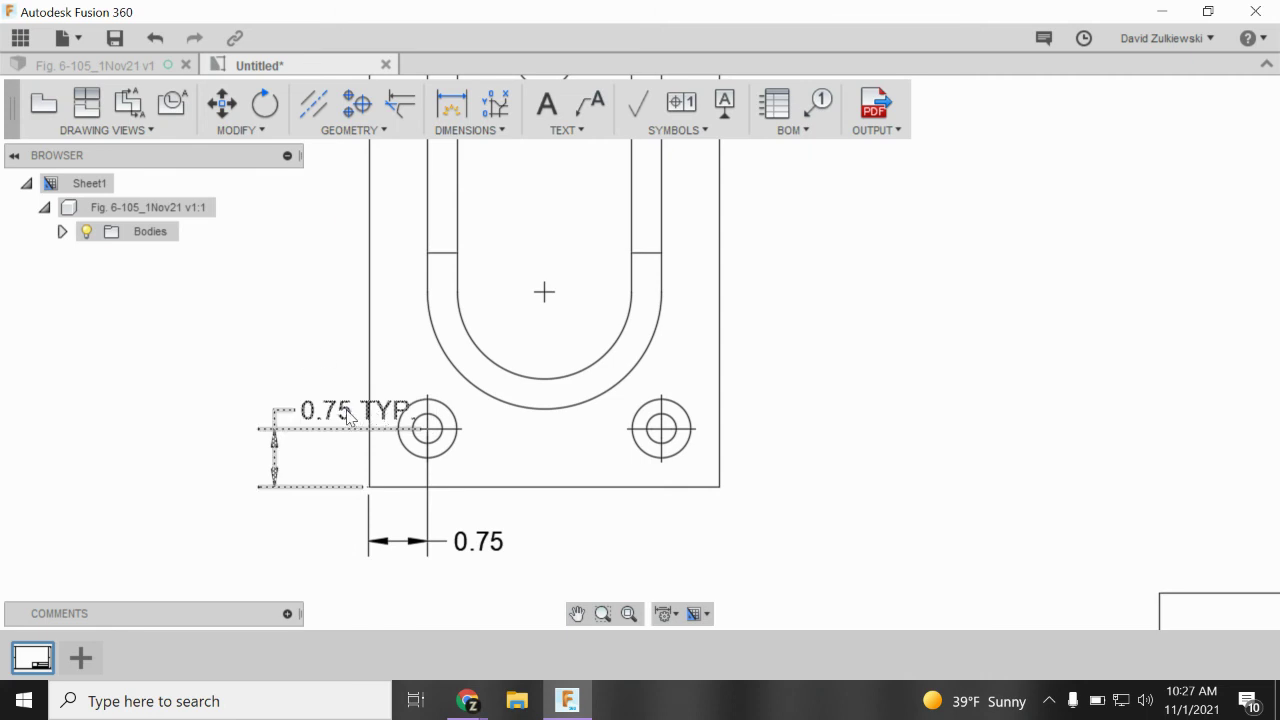
# Move the vertical hole location dimension farther out from the plate so its text clears the view.
pyautogui.click(348, 416)
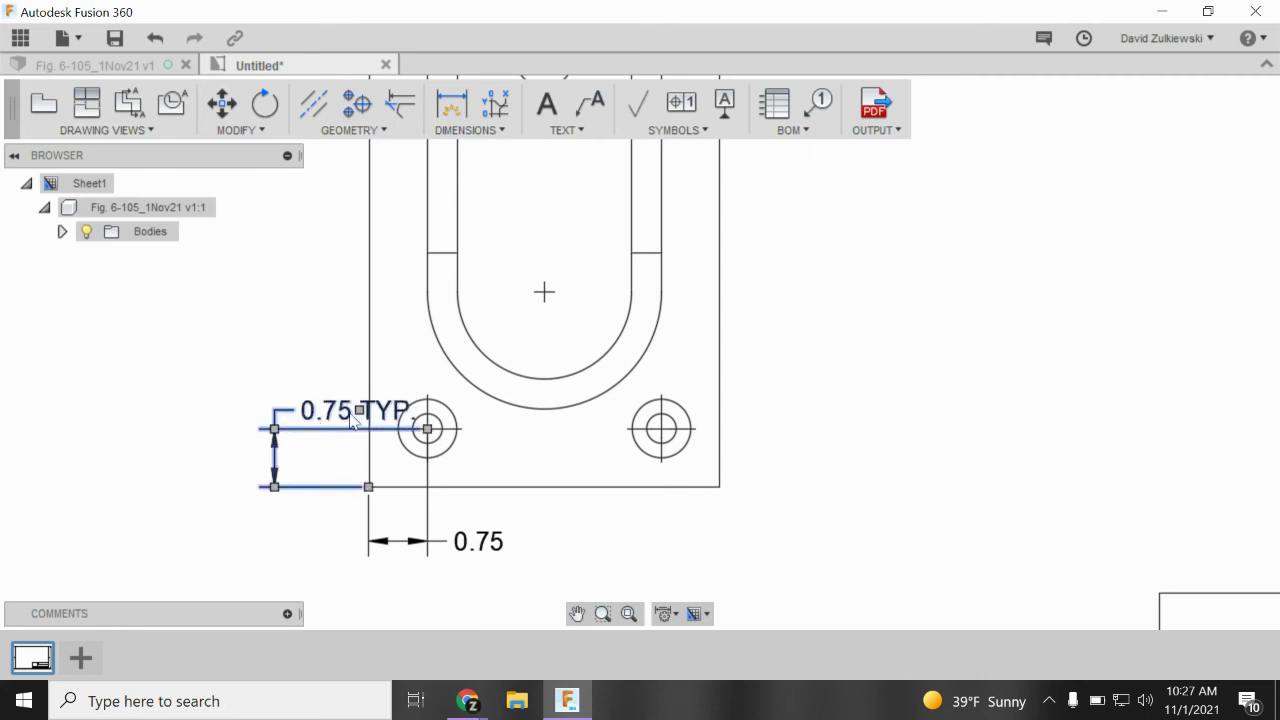
pyautogui.click(220, 375)
pyautogui.click(280, 418)
pyautogui.click(359, 410)
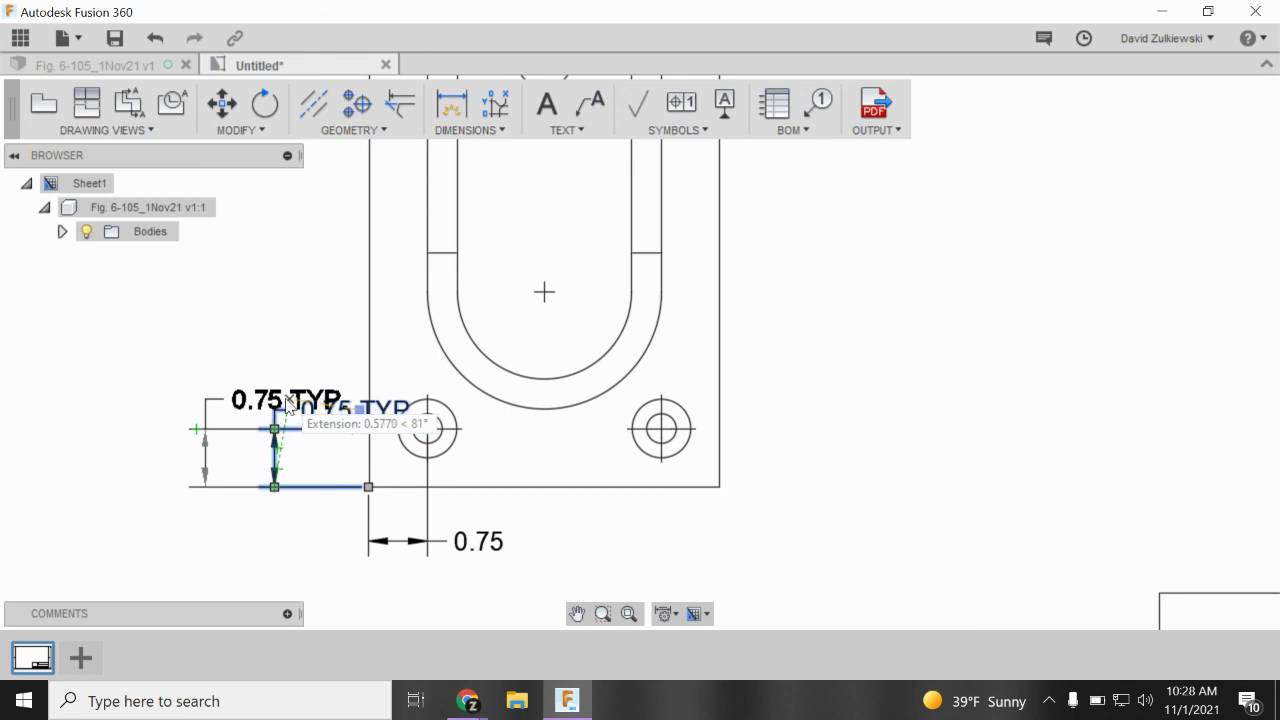
pyautogui.click(289, 399)
pyautogui.click(309, 530)
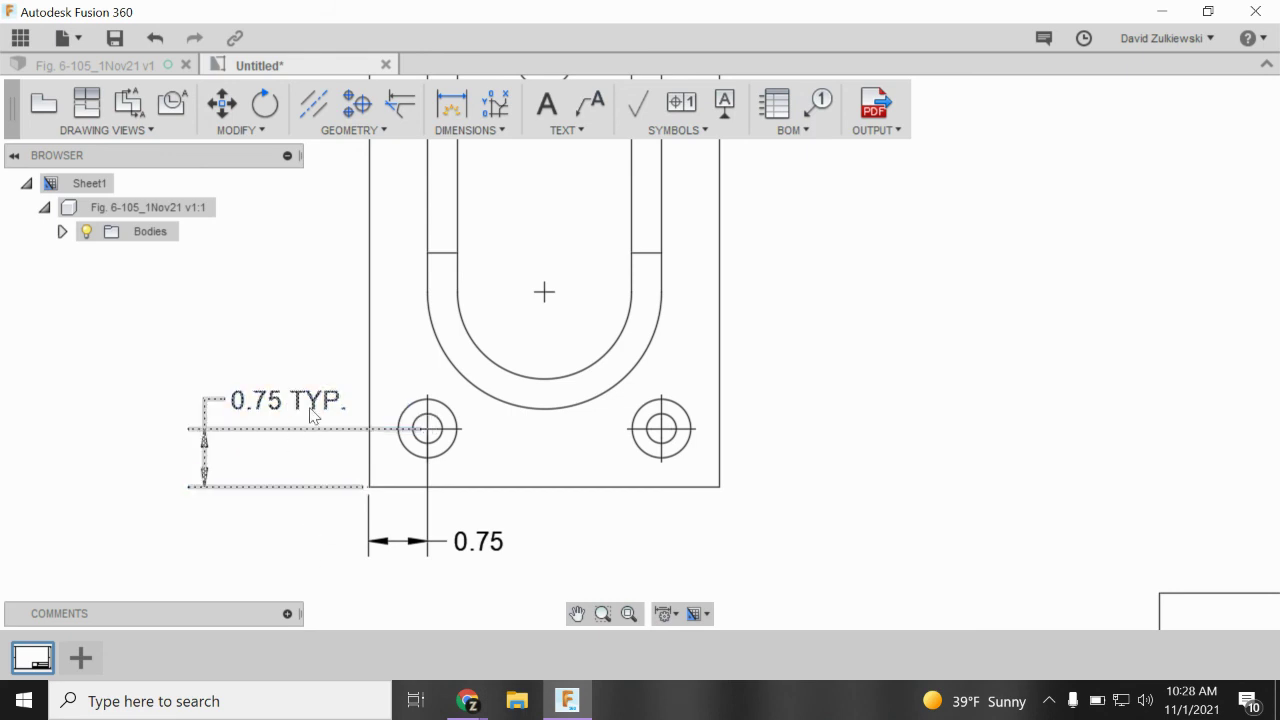
# Append "TYP." to the horizontal location dimension of the lower-left hole.
pyautogui.doubleClick(489, 542)
pyautogui.doubleClick(506, 544)
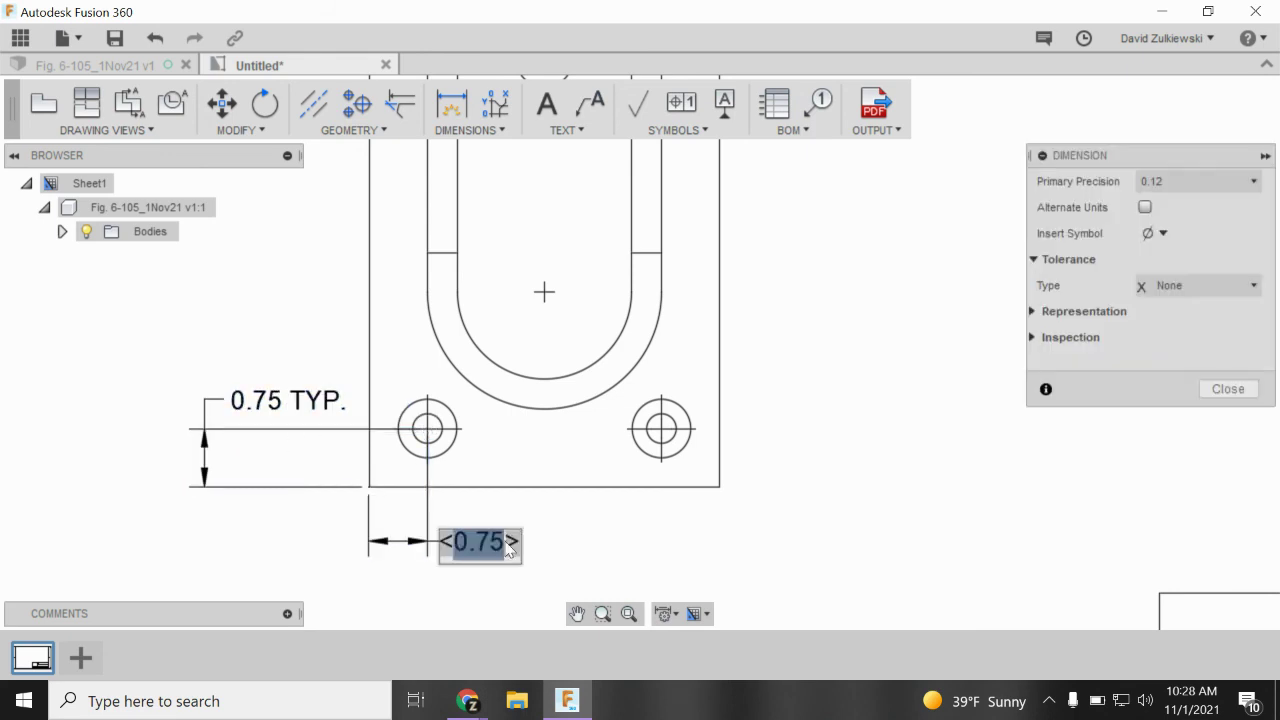
pyautogui.click(510, 541)
pyautogui.write('TYP')
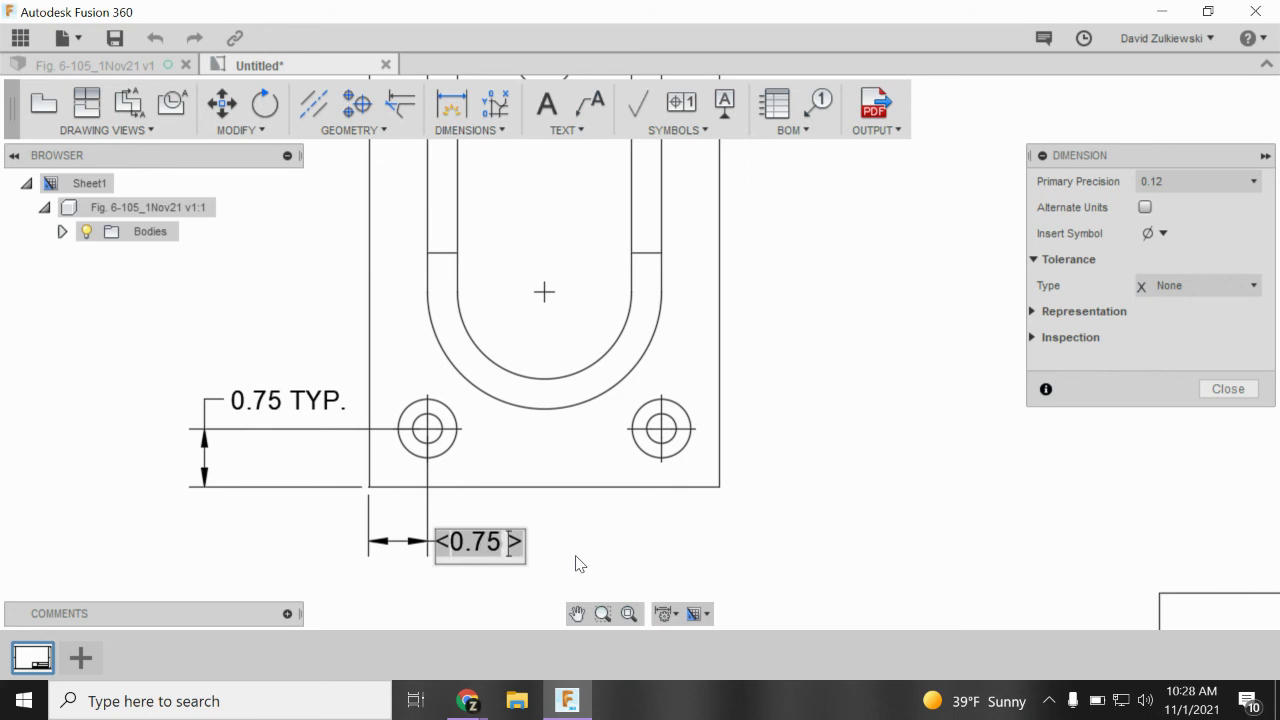
pyautogui.write('.')
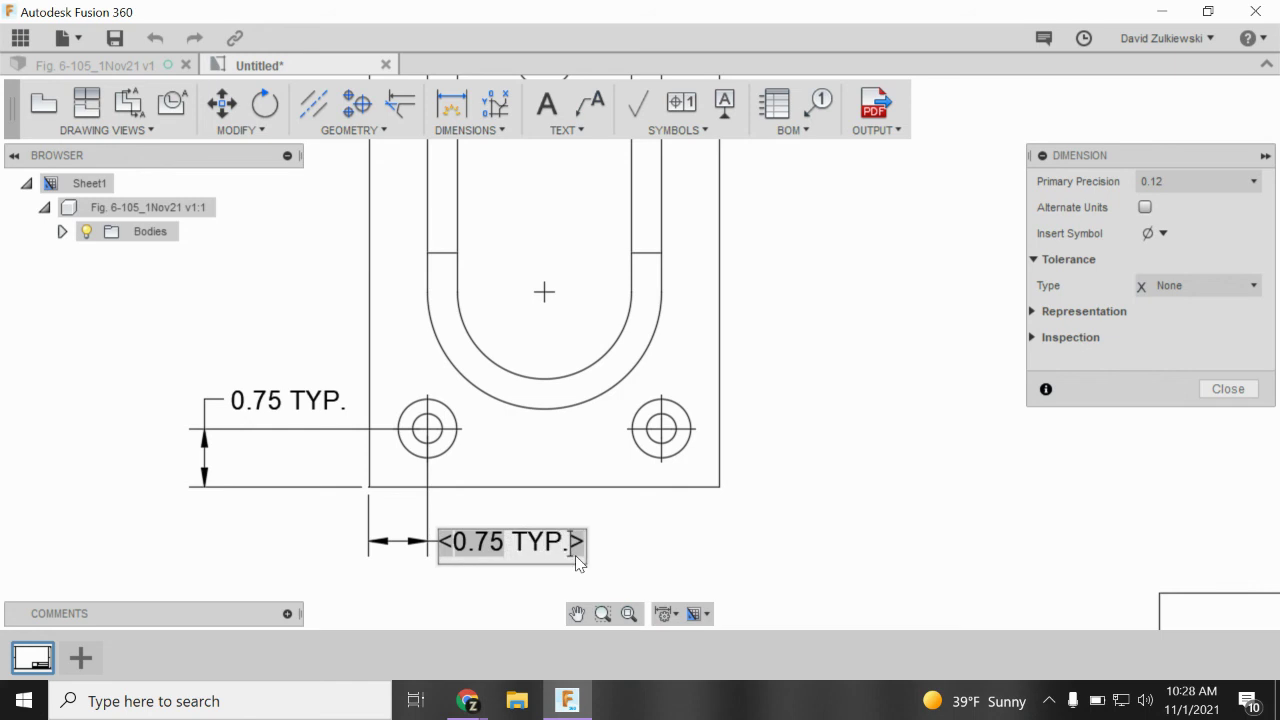
pyautogui.press('Return')
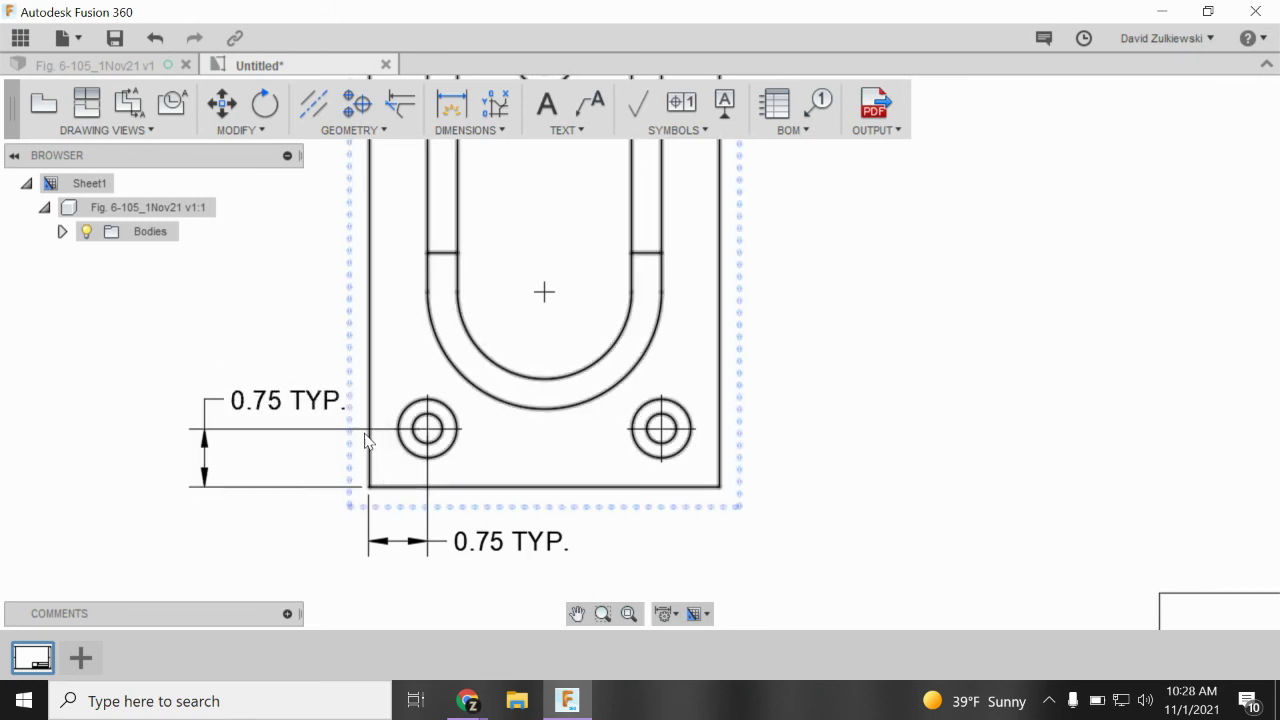
# Add a center mark to the upper countersunk hole in the plan view.
pyautogui.scroll(-5, 500, 300)
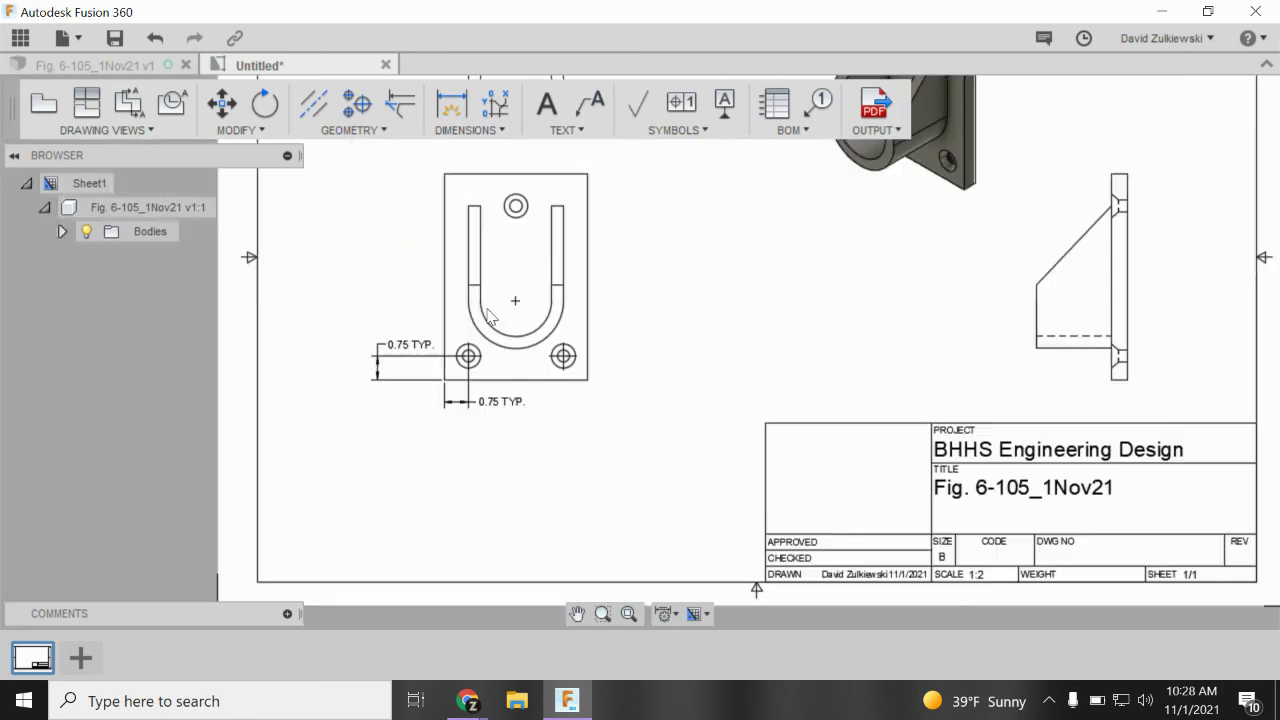
pyautogui.scroll(3, 531, 179)
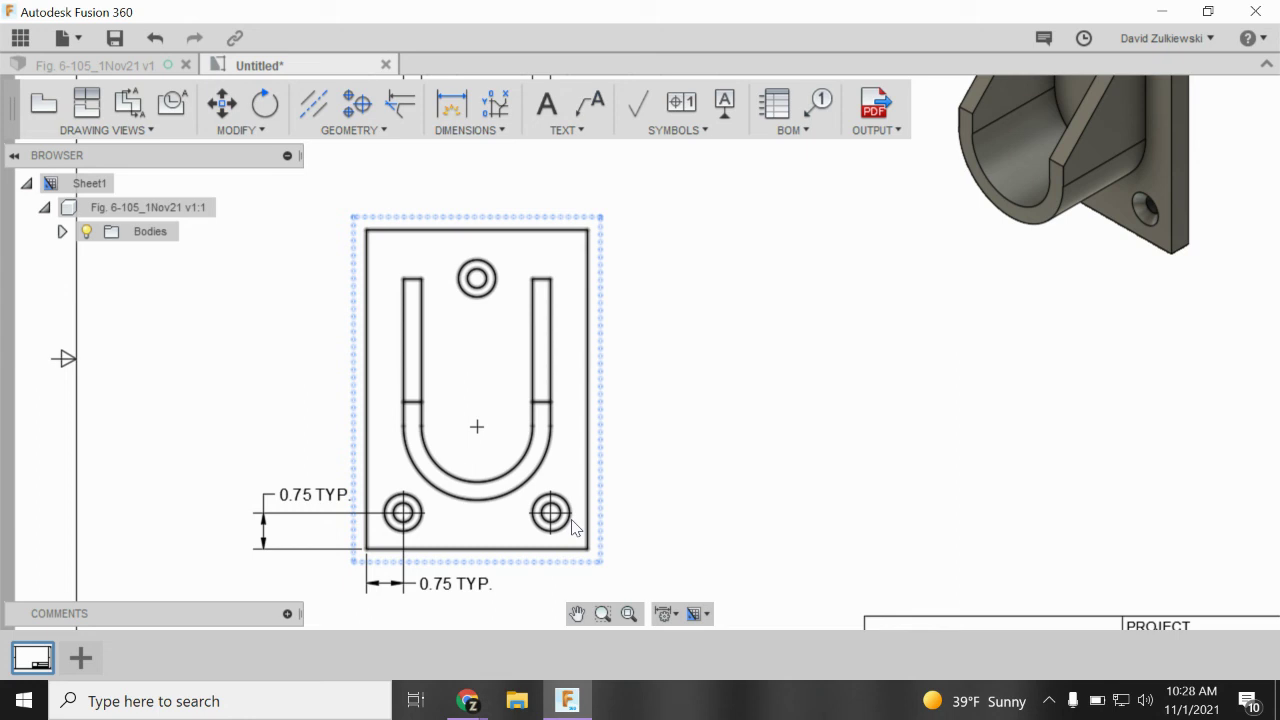
pyautogui.click(443, 550)
pyautogui.click(351, 112)
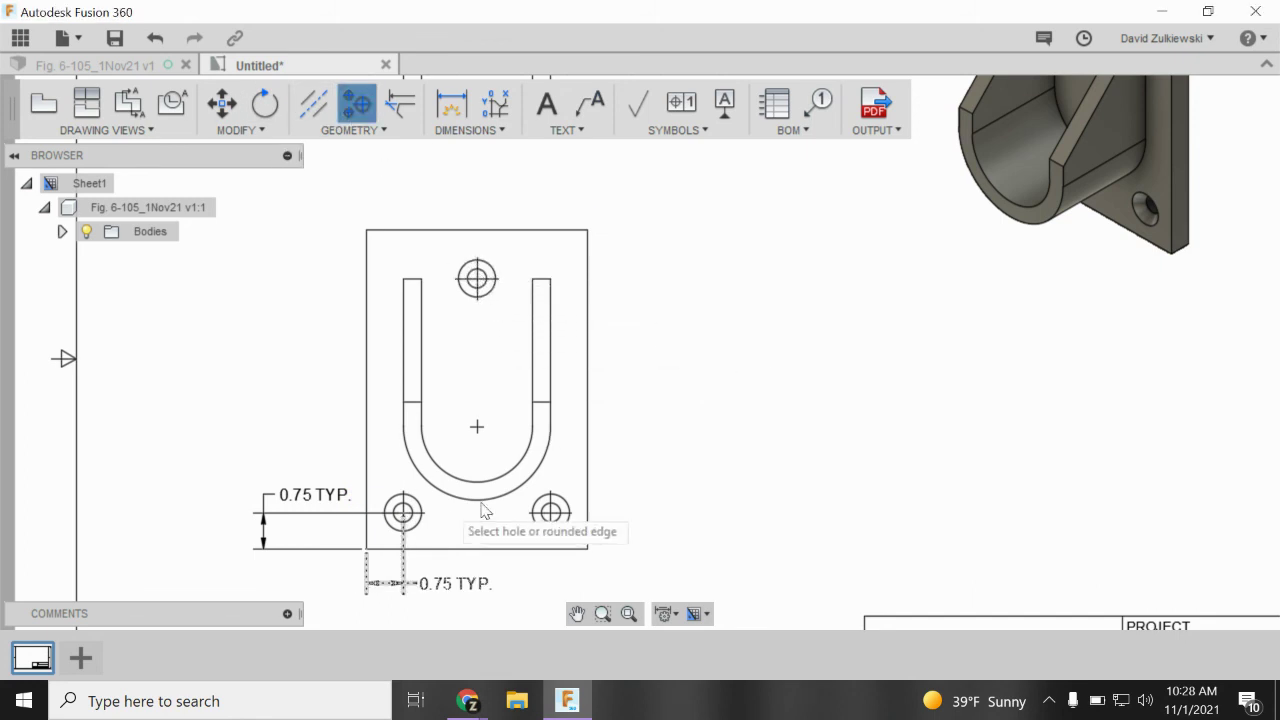
# Try a diameter dimension on the upper hole's outer countersink circle and delete it.
pyautogui.click(452, 103)
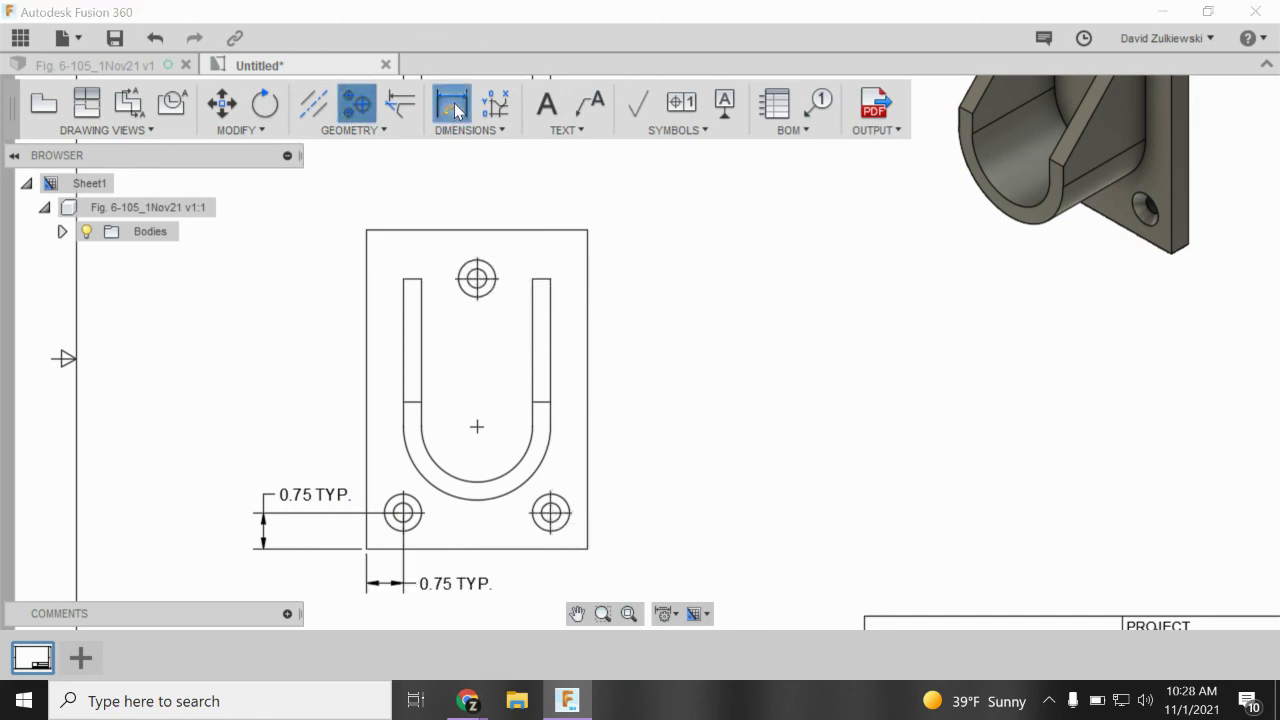
pyautogui.click(488, 275)
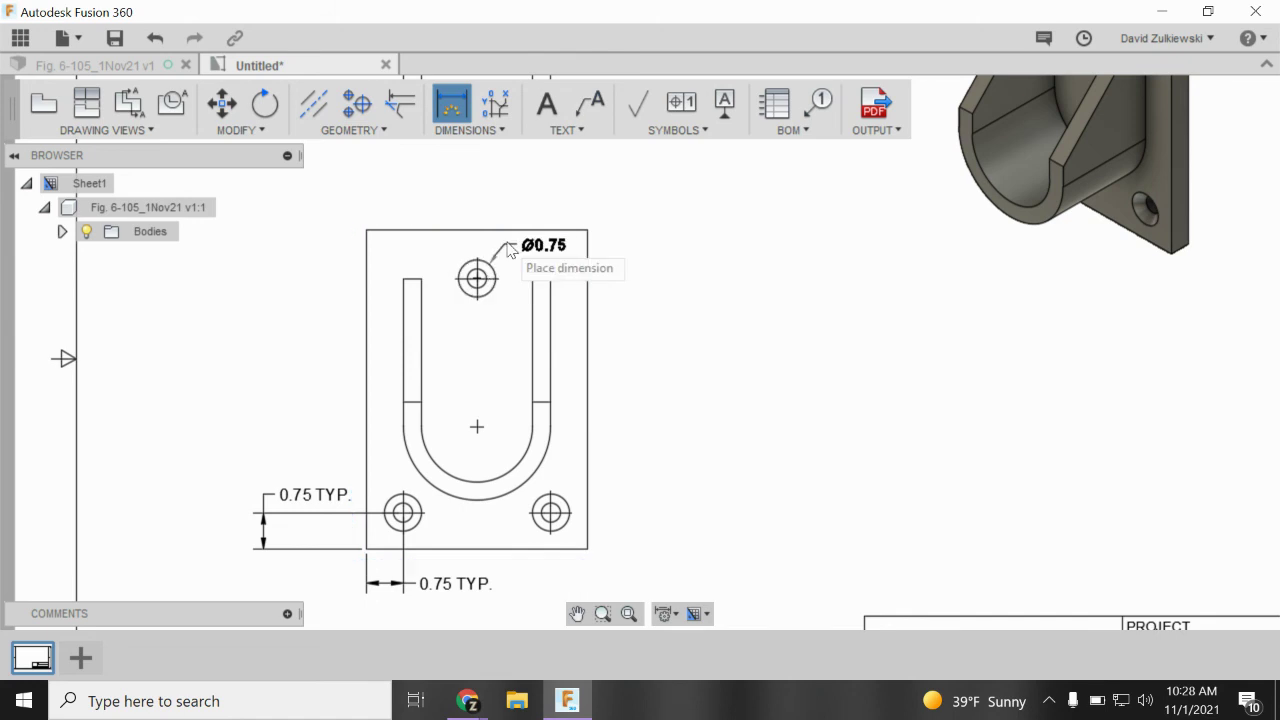
pyautogui.press('Escape')
pyautogui.click(598, 190)
pyautogui.scroll(3, 604, 196)
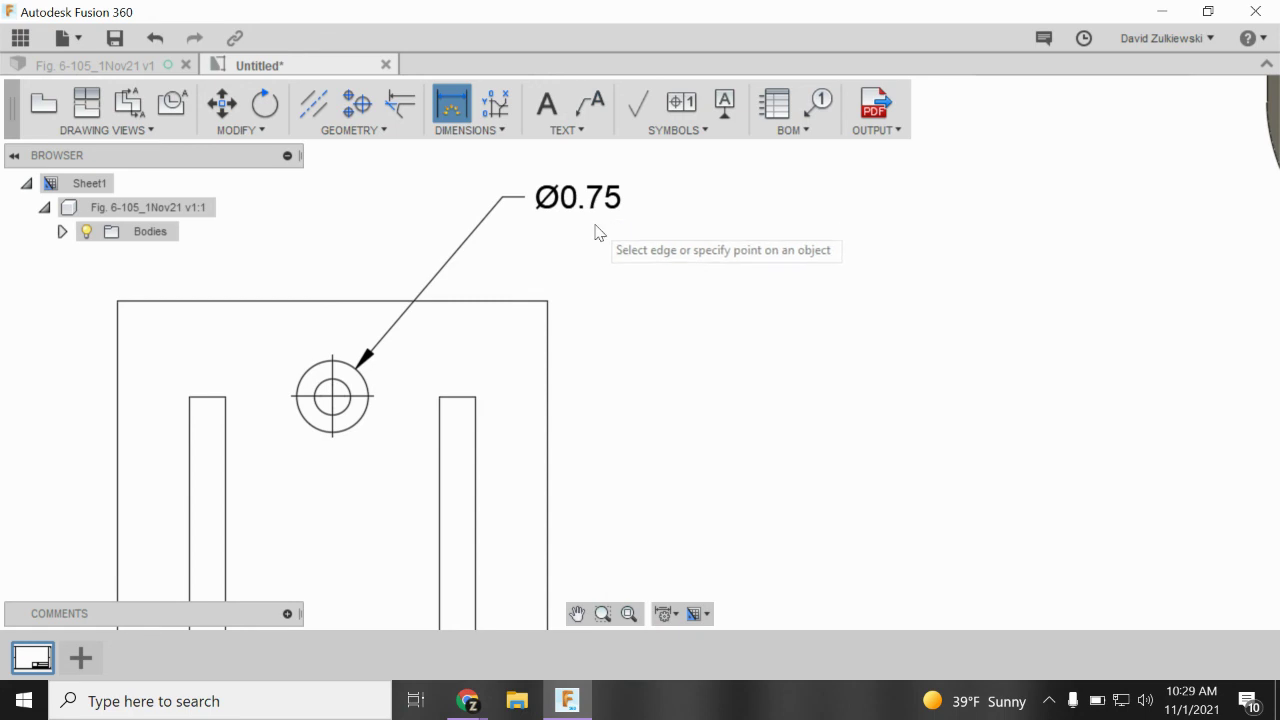
pyautogui.press('Escape')
pyautogui.click(615, 205)
pyautogui.press('Delete')
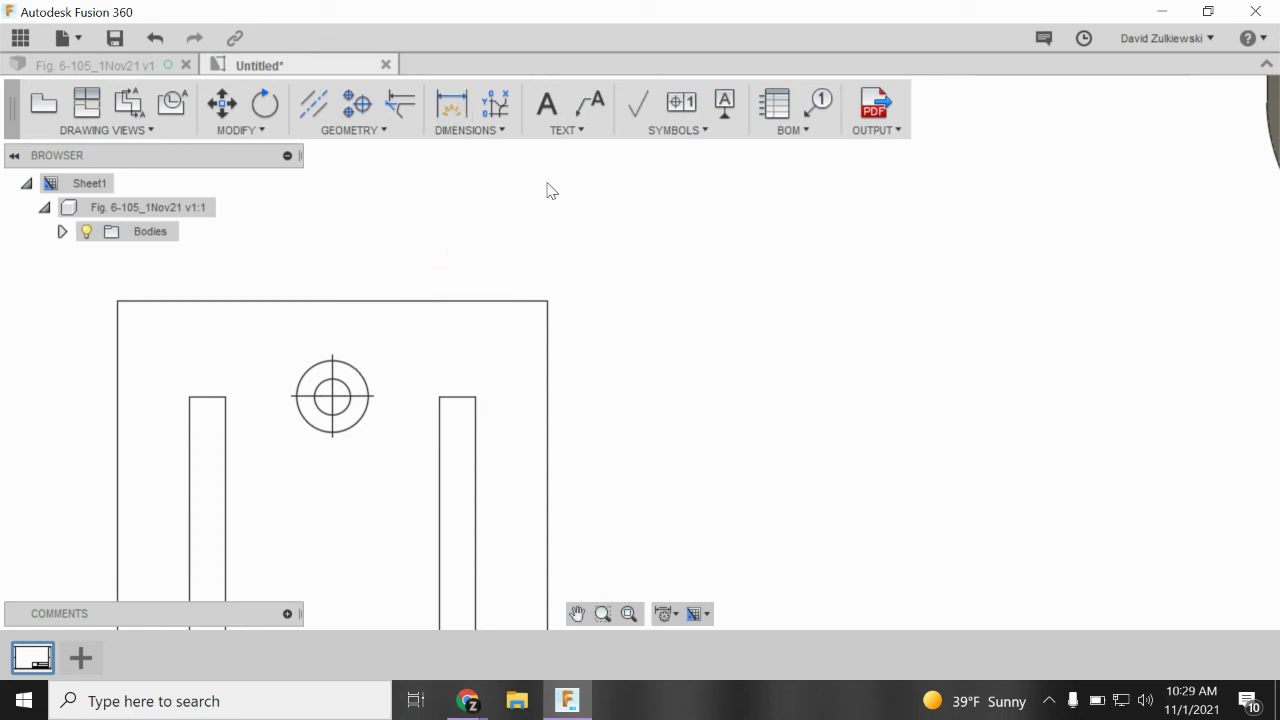
# Dimension the diameter of the upper hole's inner circle, placing the text above and outside the plate.
pyautogui.click(450, 104)
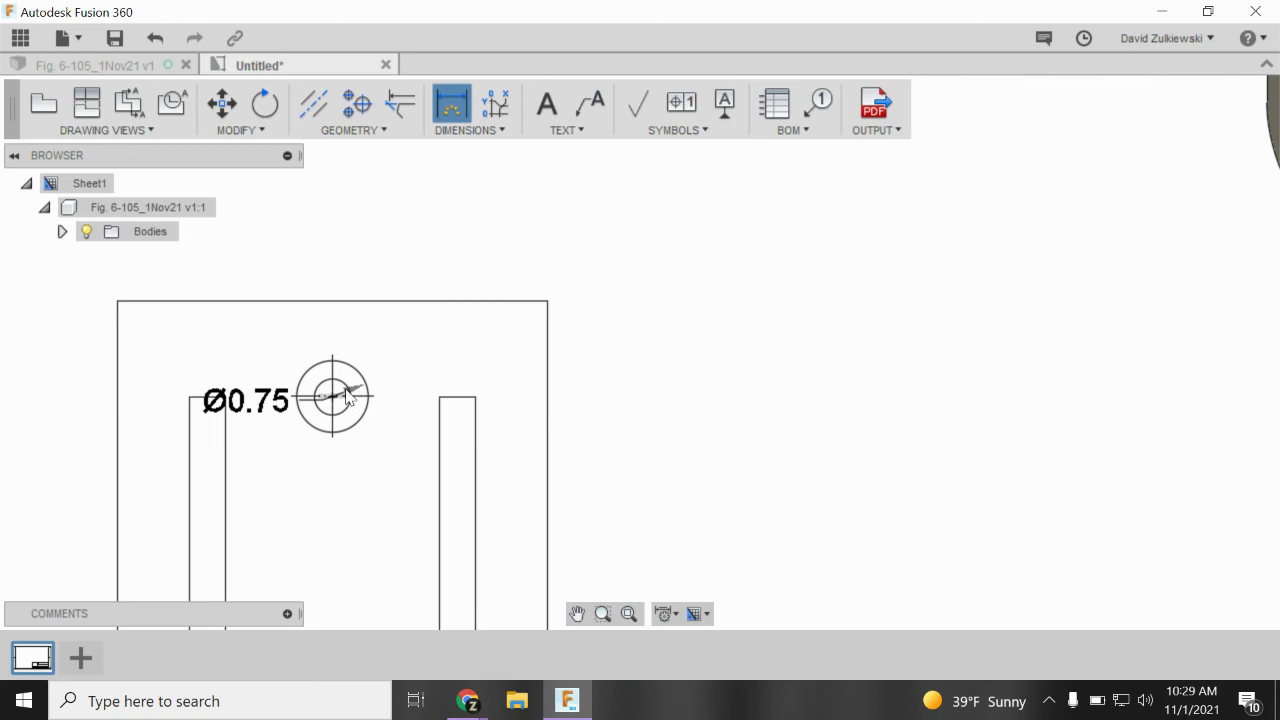
pyautogui.click(346, 384)
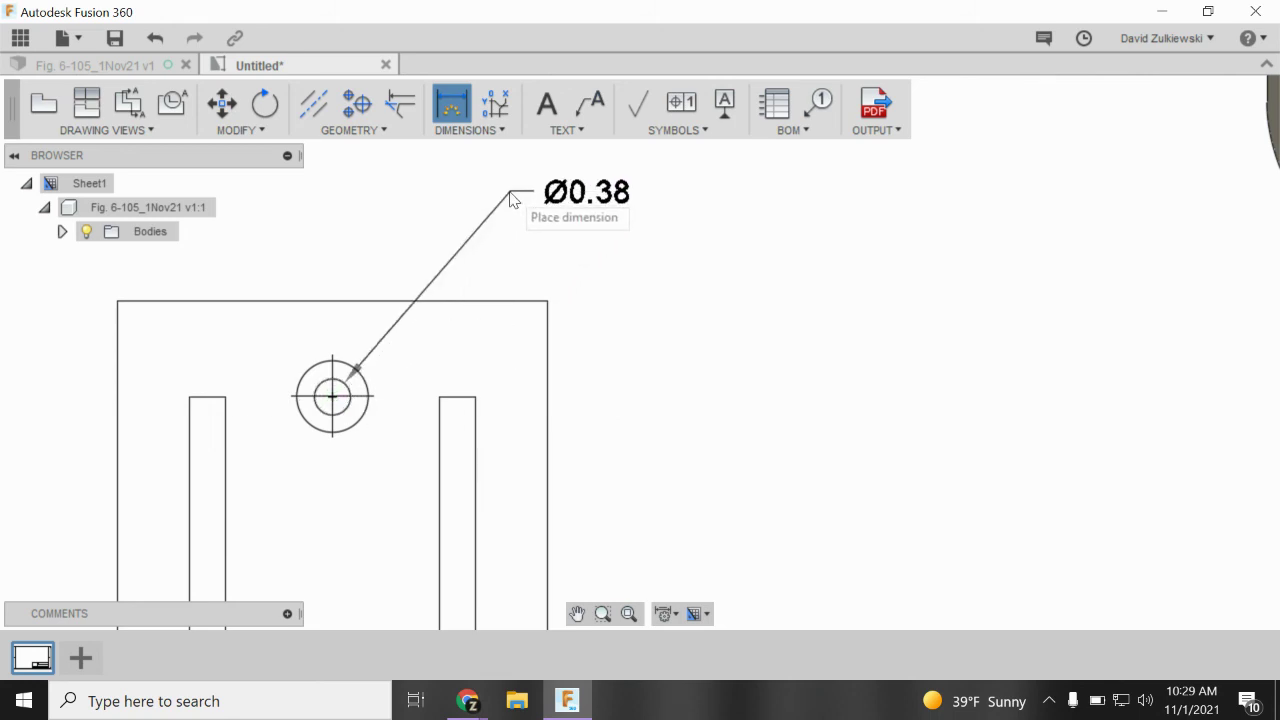
pyautogui.click(563, 195)
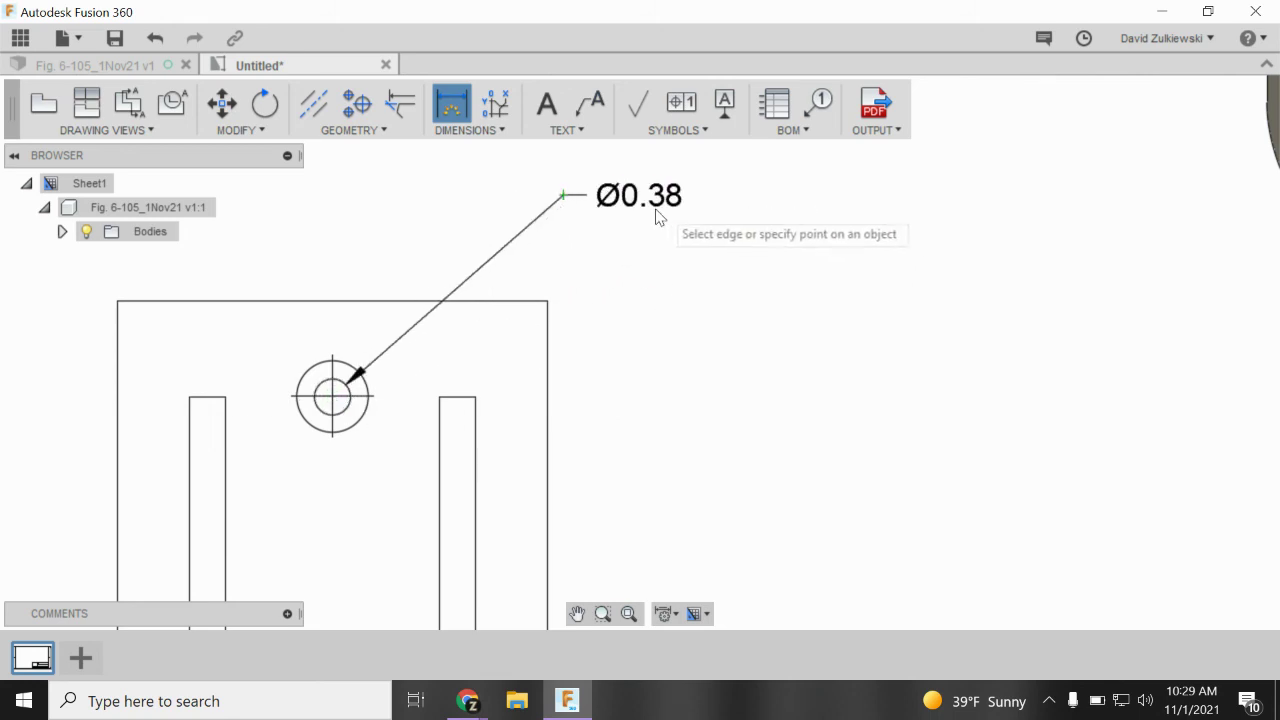
pyautogui.press('Escape')
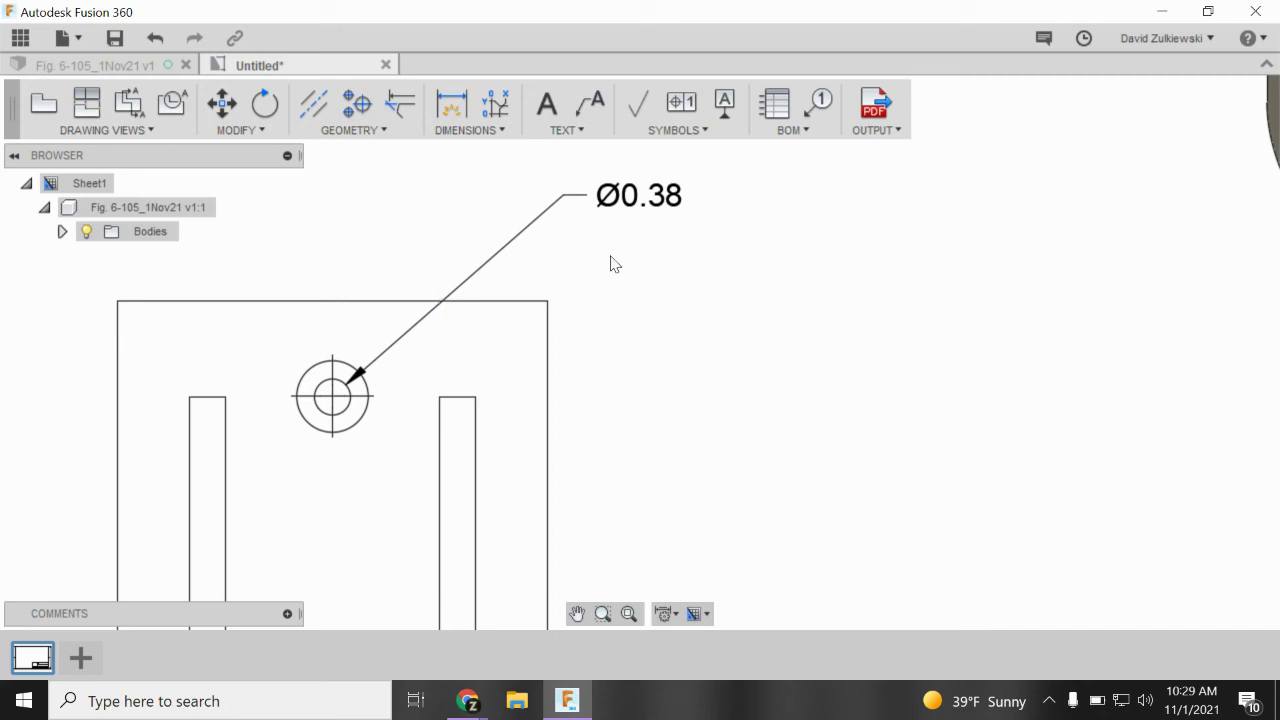
# Add a second line reading "Ø .75 X" to the upper hole's diameter dimension, using the diameter symbol.
pyautogui.click(660, 205)
pyautogui.doubleClick(660, 205)
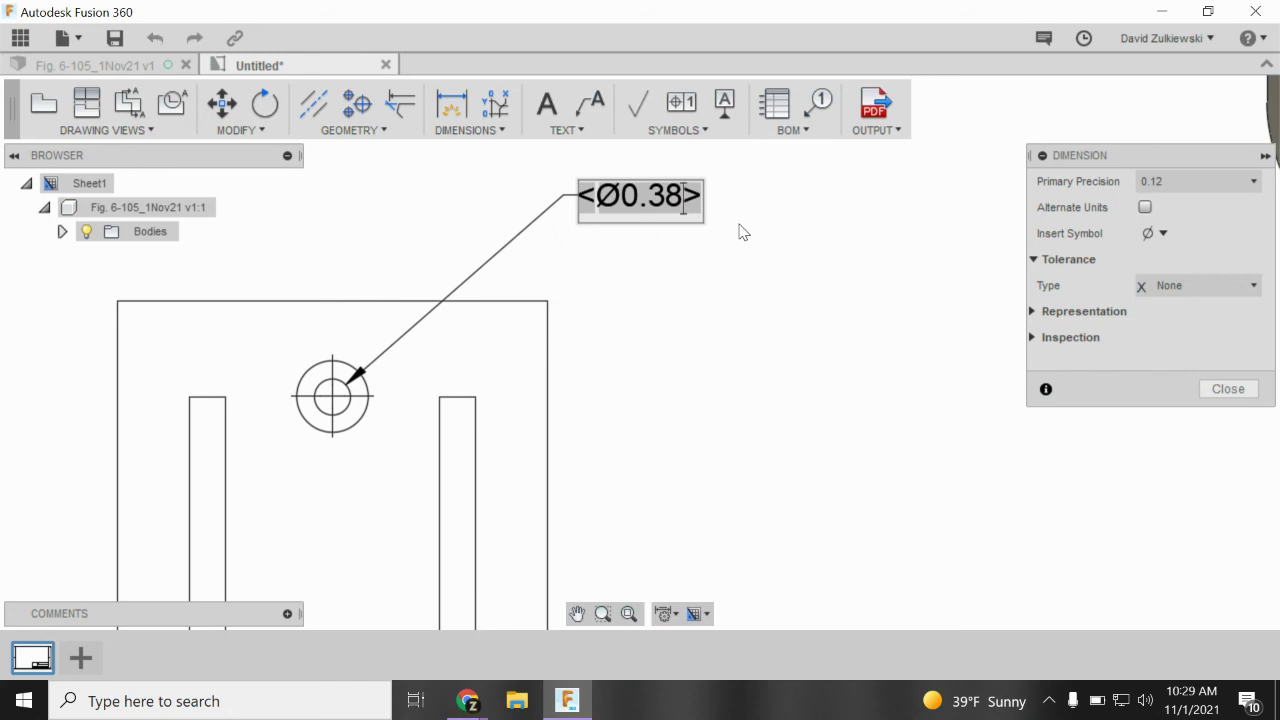
pyautogui.press('Return')
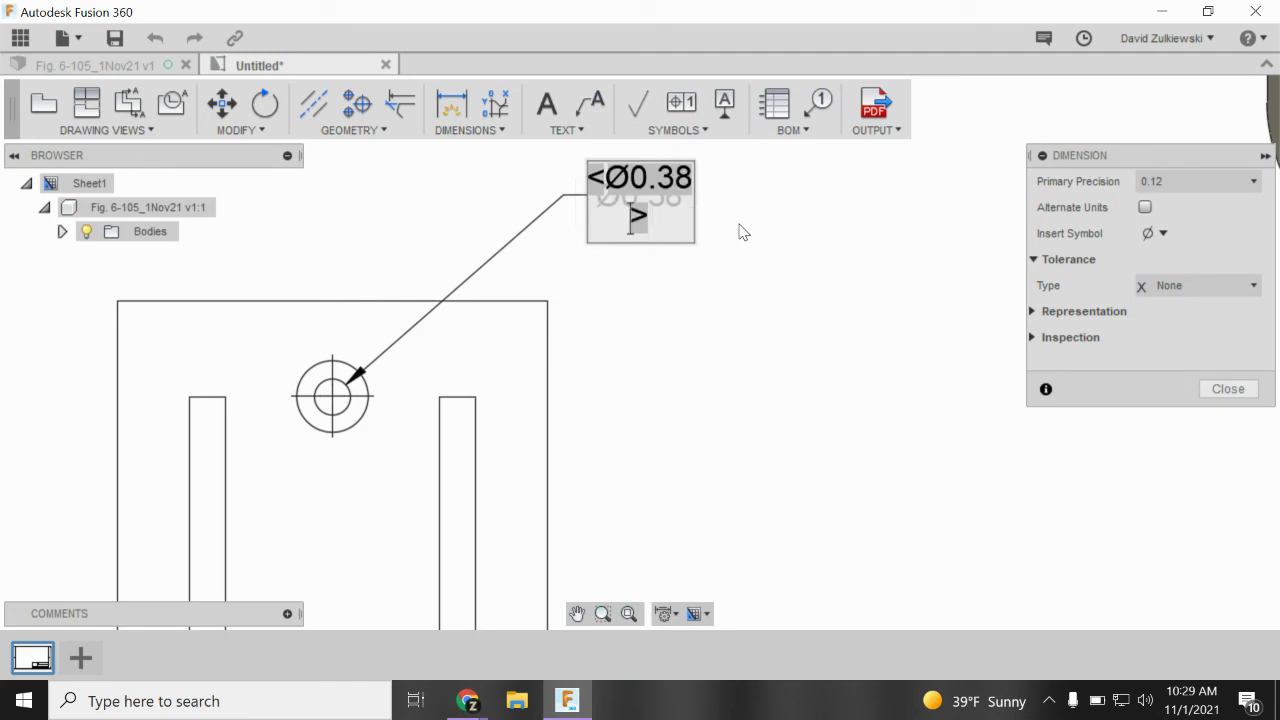
pyautogui.click(1150, 235)
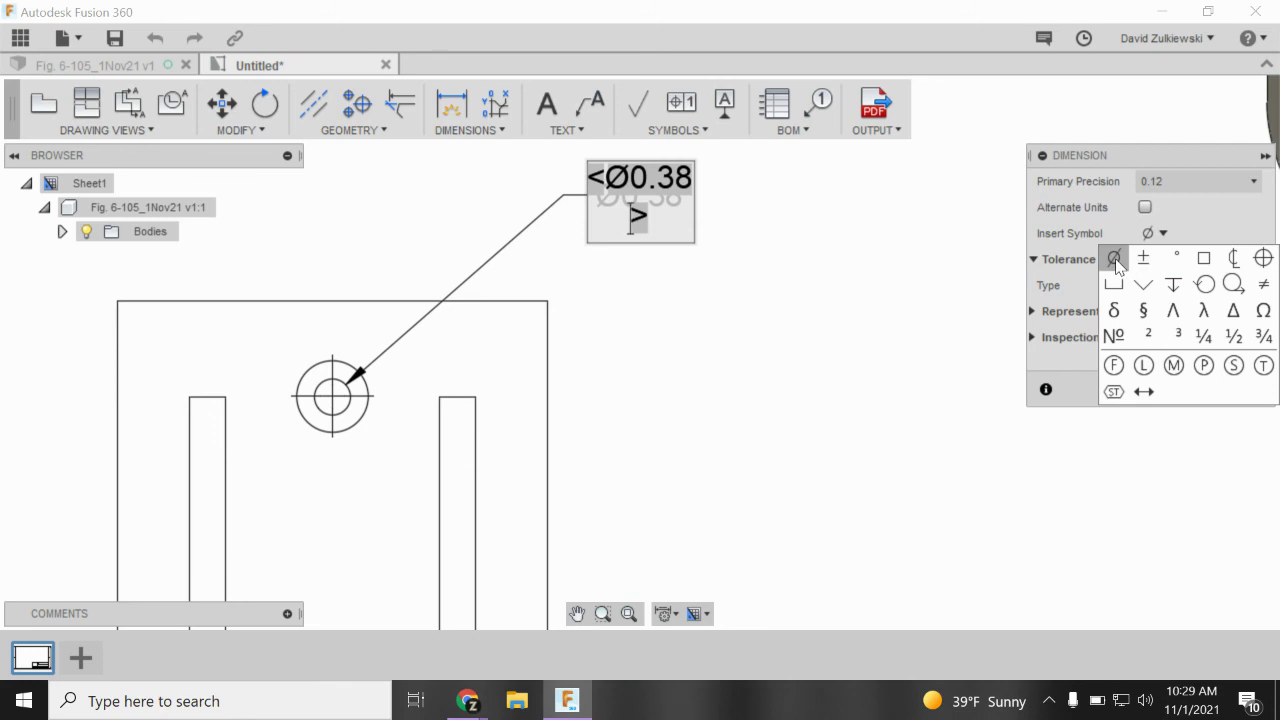
pyautogui.click(1115, 258)
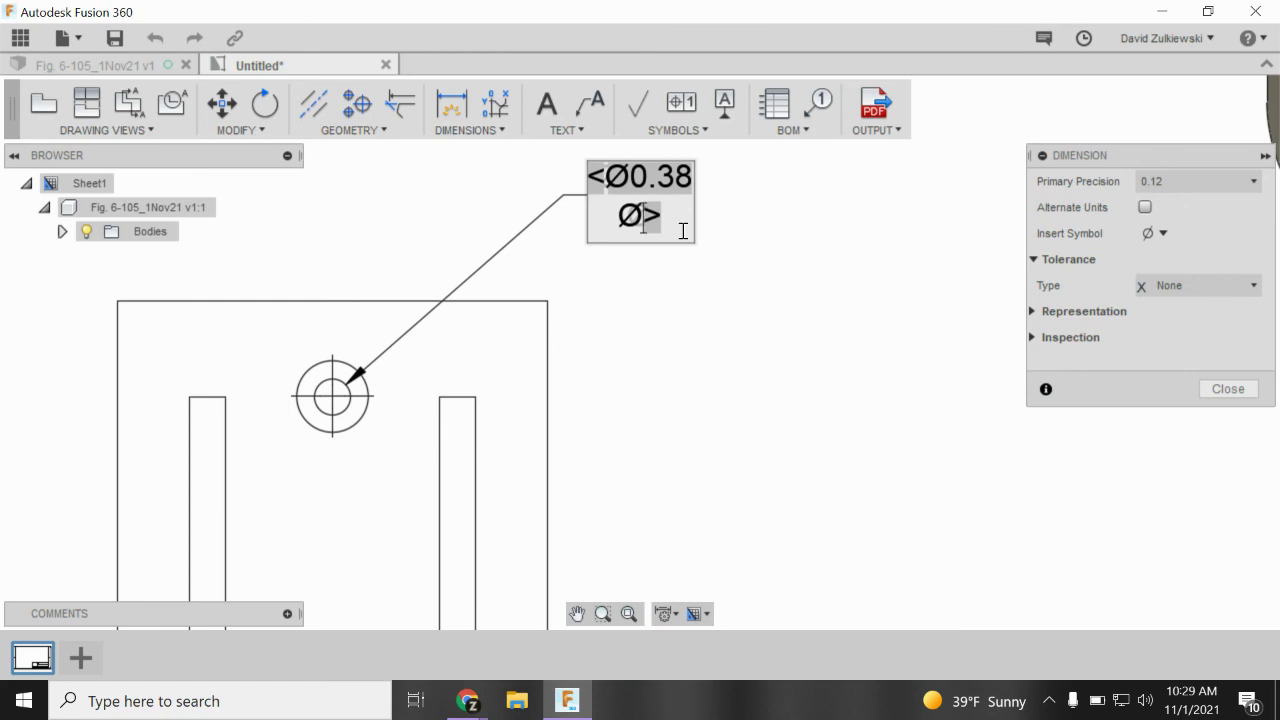
pyautogui.write('.75')
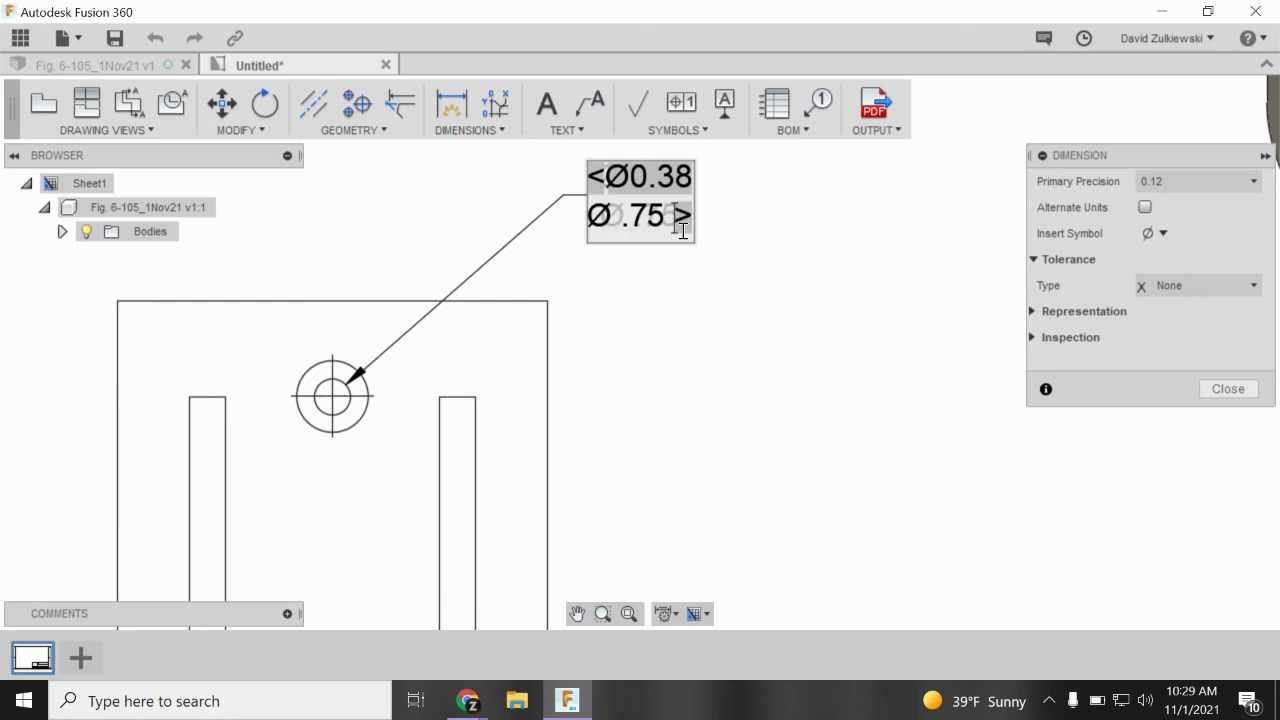
pyautogui.write(' X')
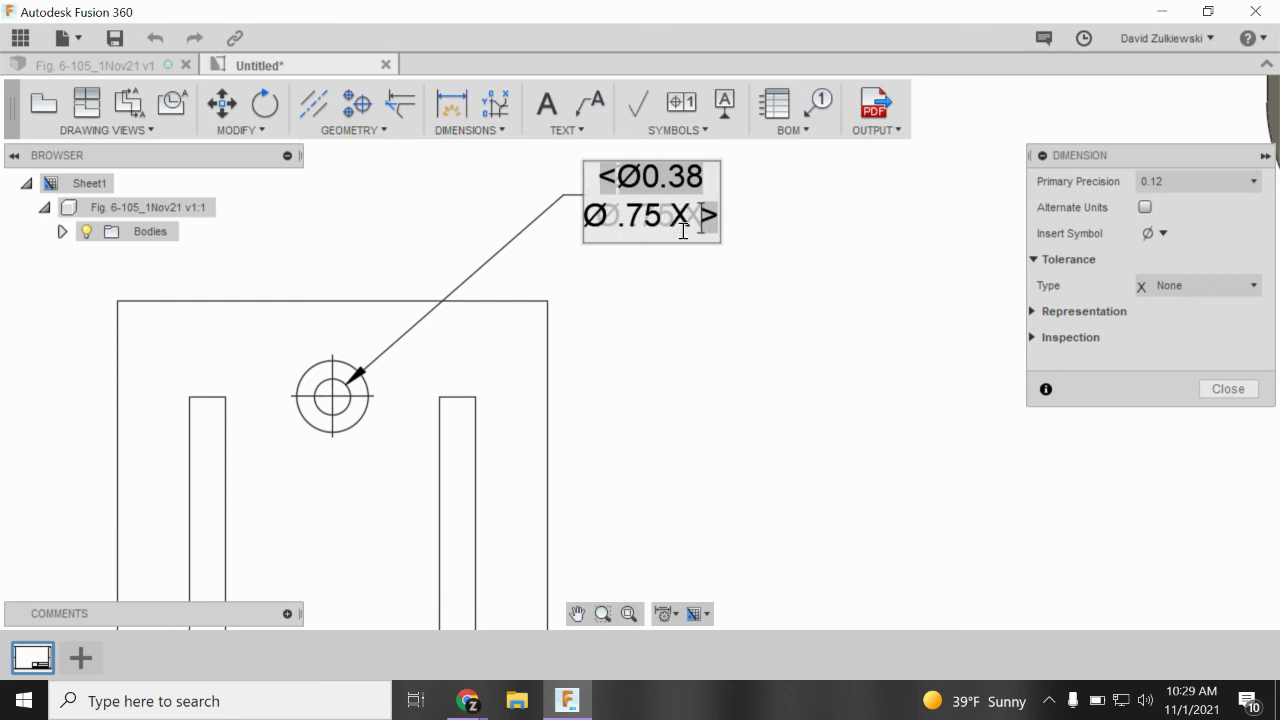
# Complete the second line of the hole note with a countersink symbol and "82°".
pyautogui.click(1165, 233)
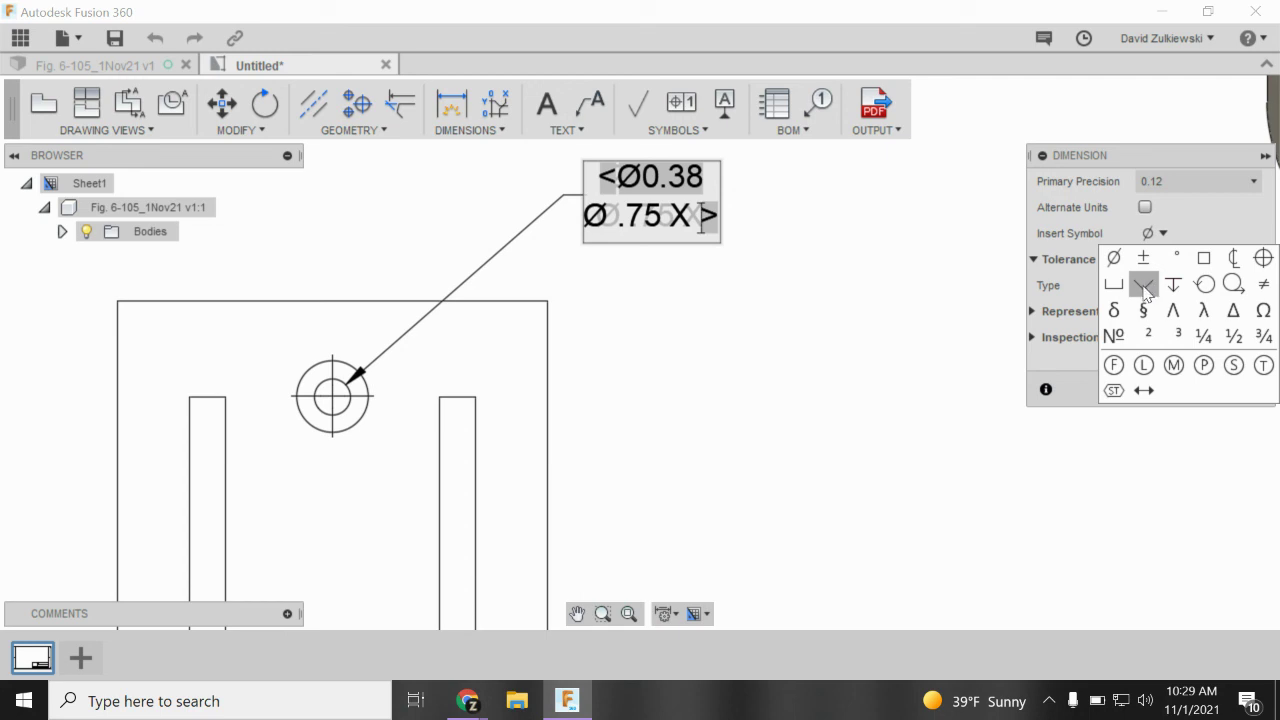
pyautogui.click(1144, 289)
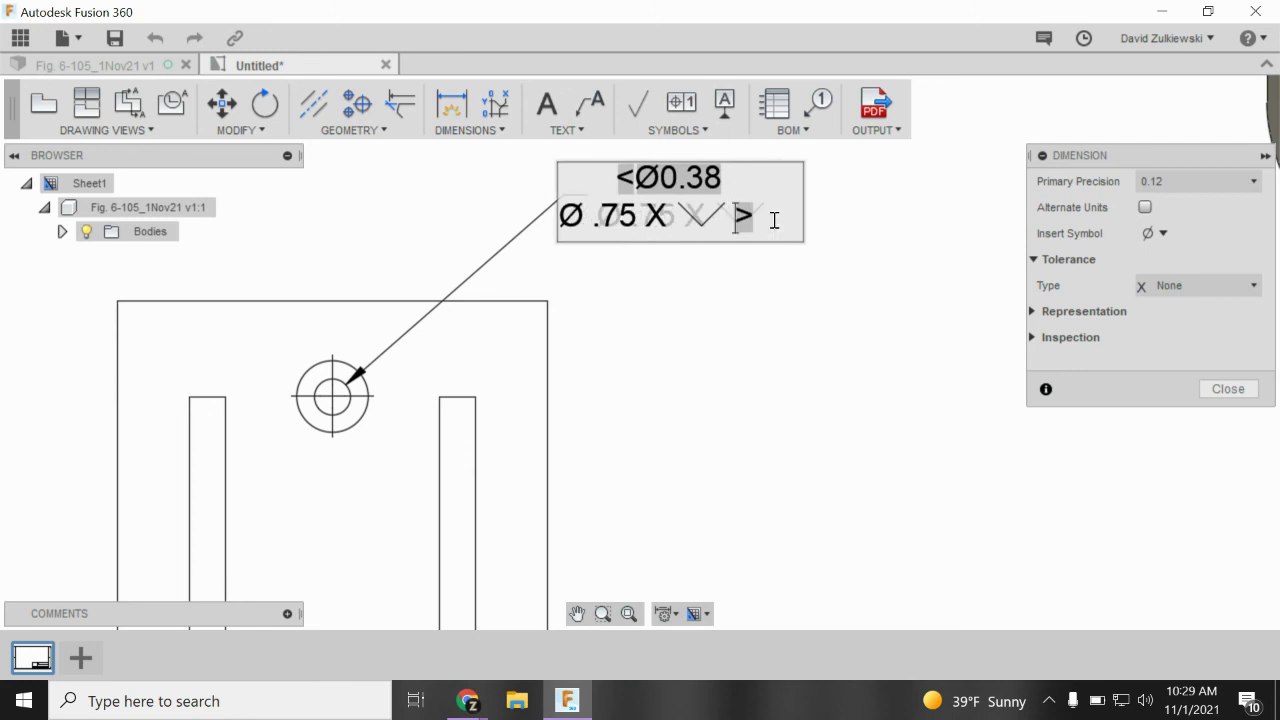
pyautogui.write('82')
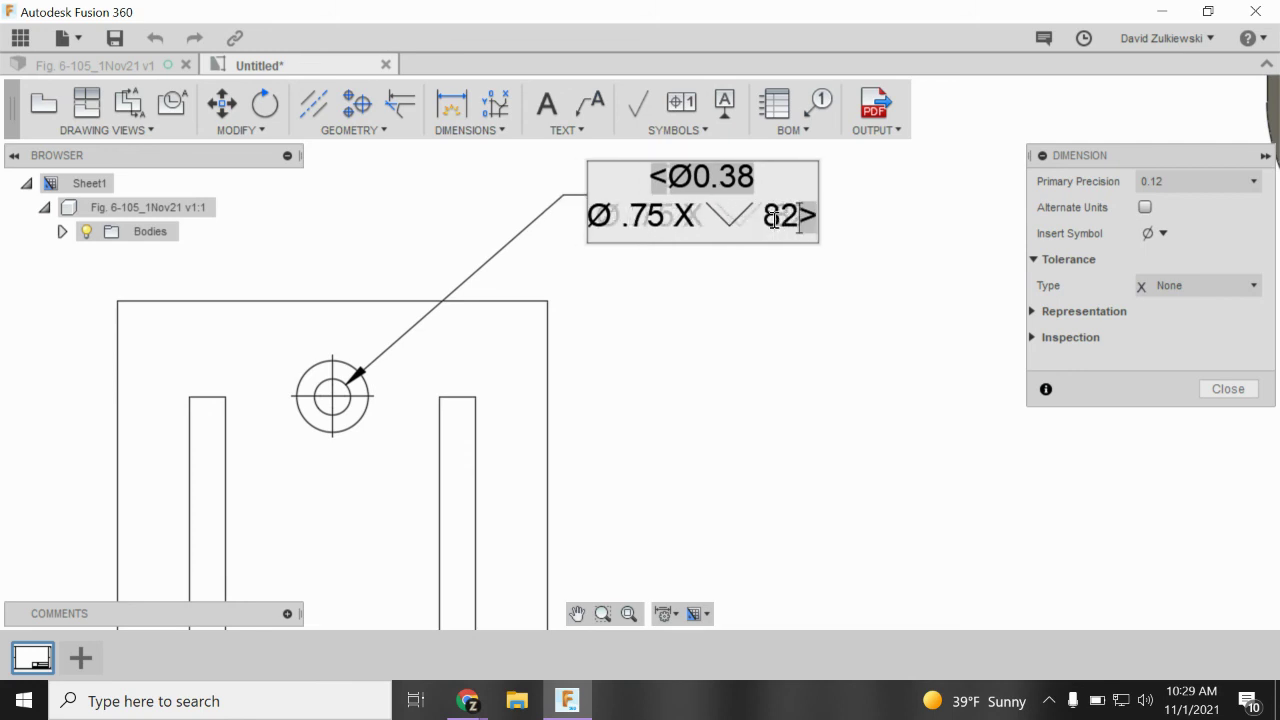
pyautogui.click(1163, 233)
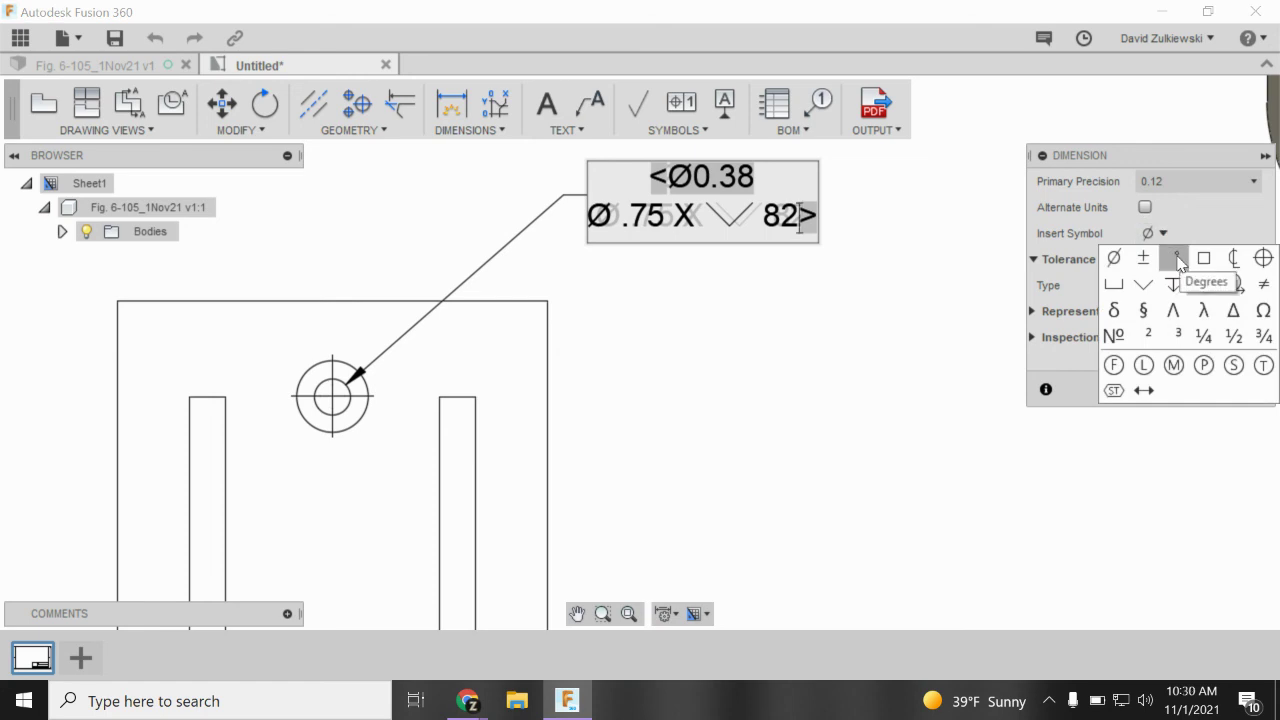
pyautogui.click(1178, 259)
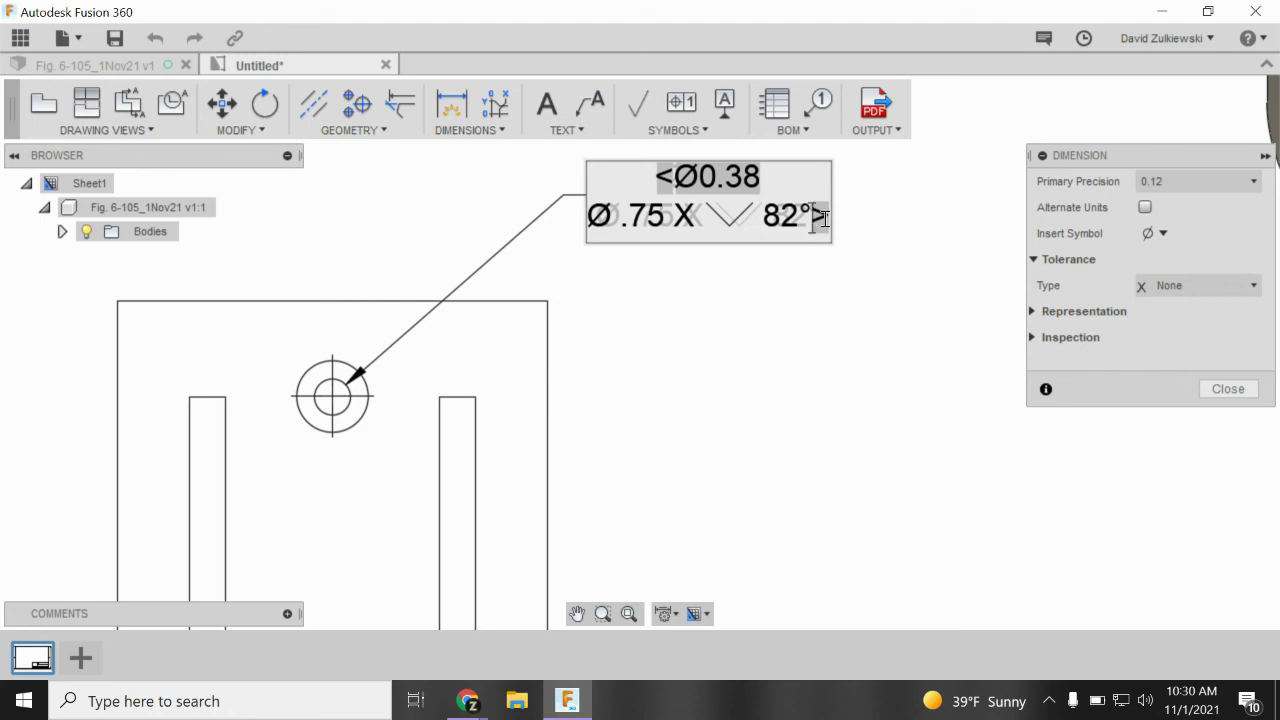
# Add a third line reading "3 HOLES" to the hole note, finish the edit and fit the whole sheet in view.
pyautogui.press('Return')
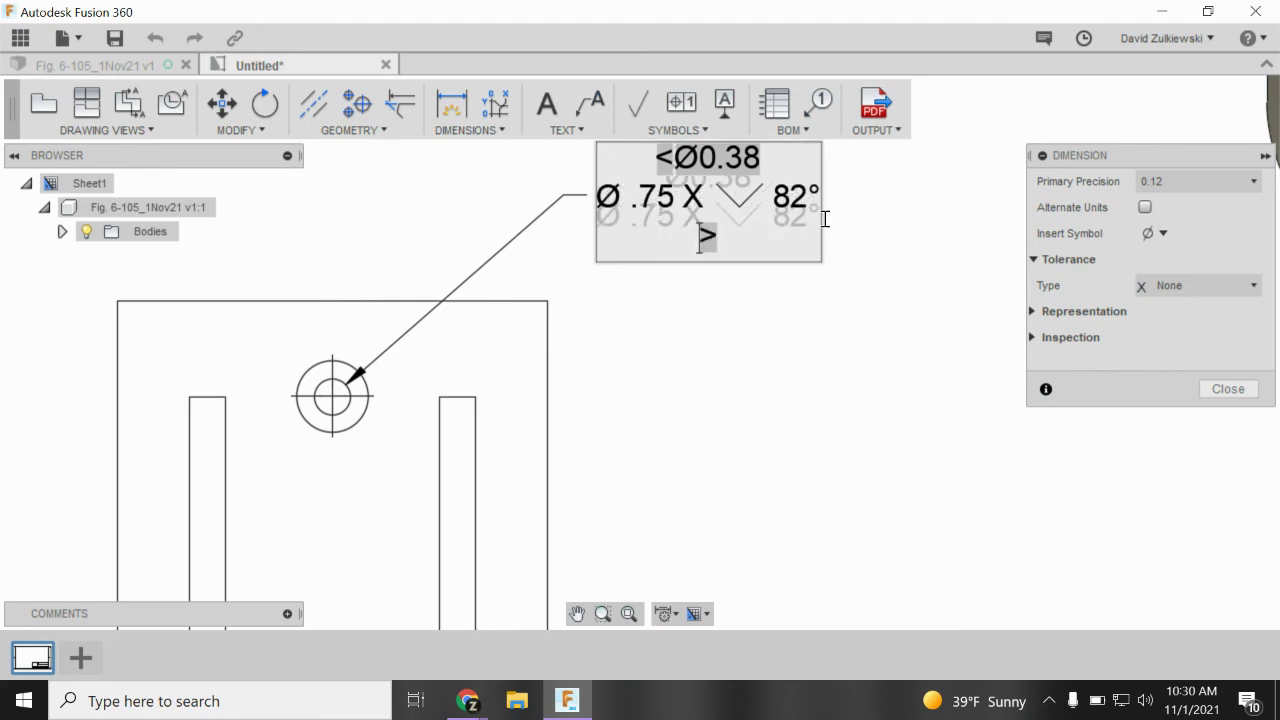
pyautogui.write('3 HOLES')
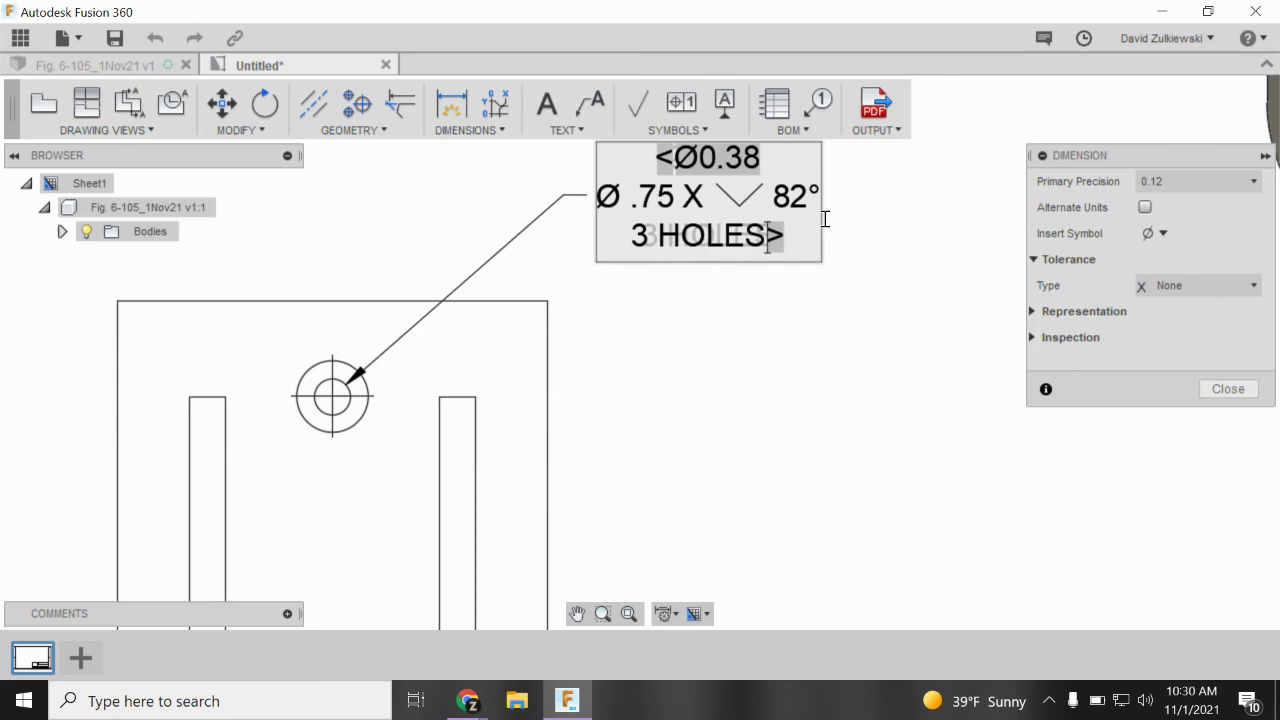
pyautogui.click(1205, 391)
pyautogui.scroll(-3, 880, 200)
pyautogui.scroll(2, 905, 165)
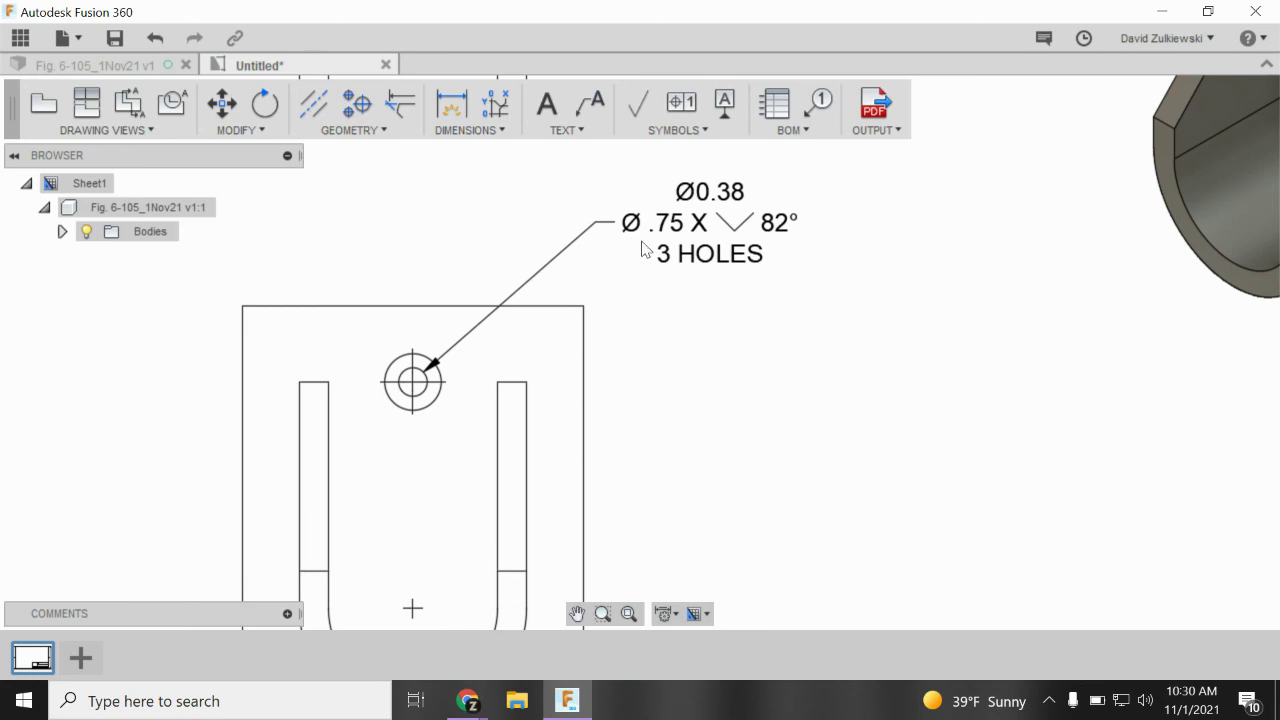
pyautogui.scroll(2, 648, 249)
pyautogui.scroll(-5, 660, 249)
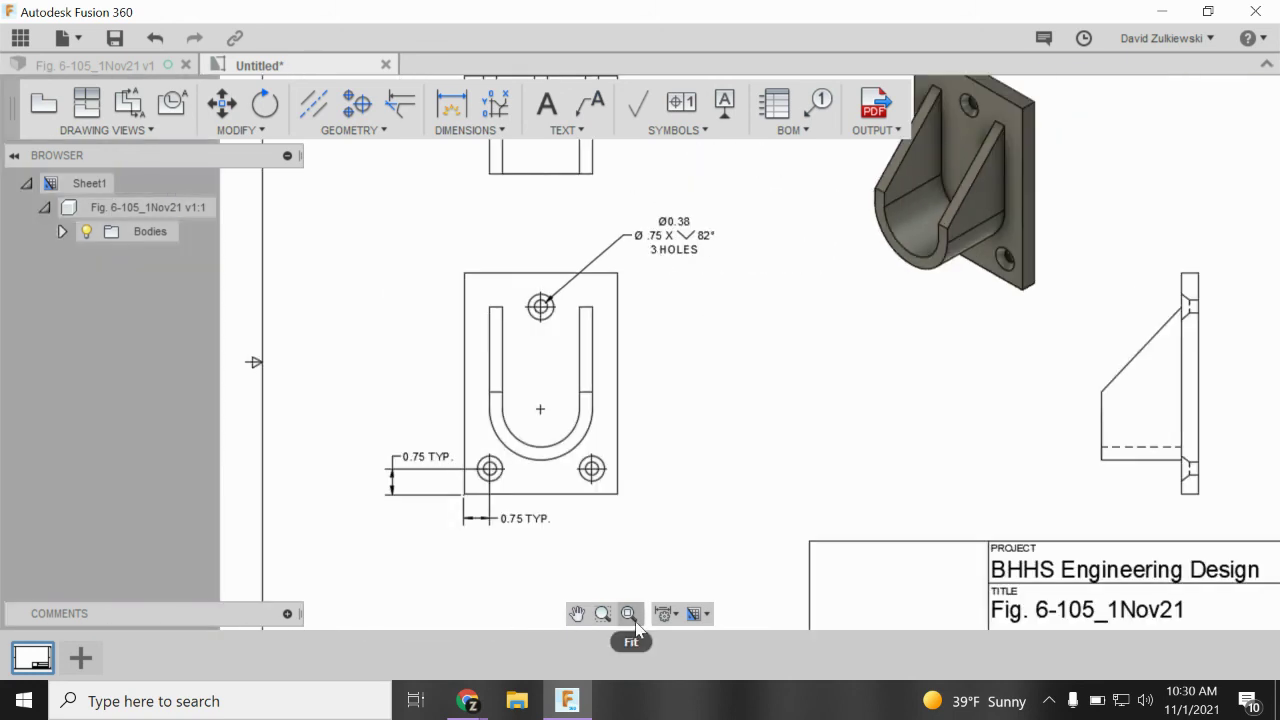
pyautogui.click(629, 614)
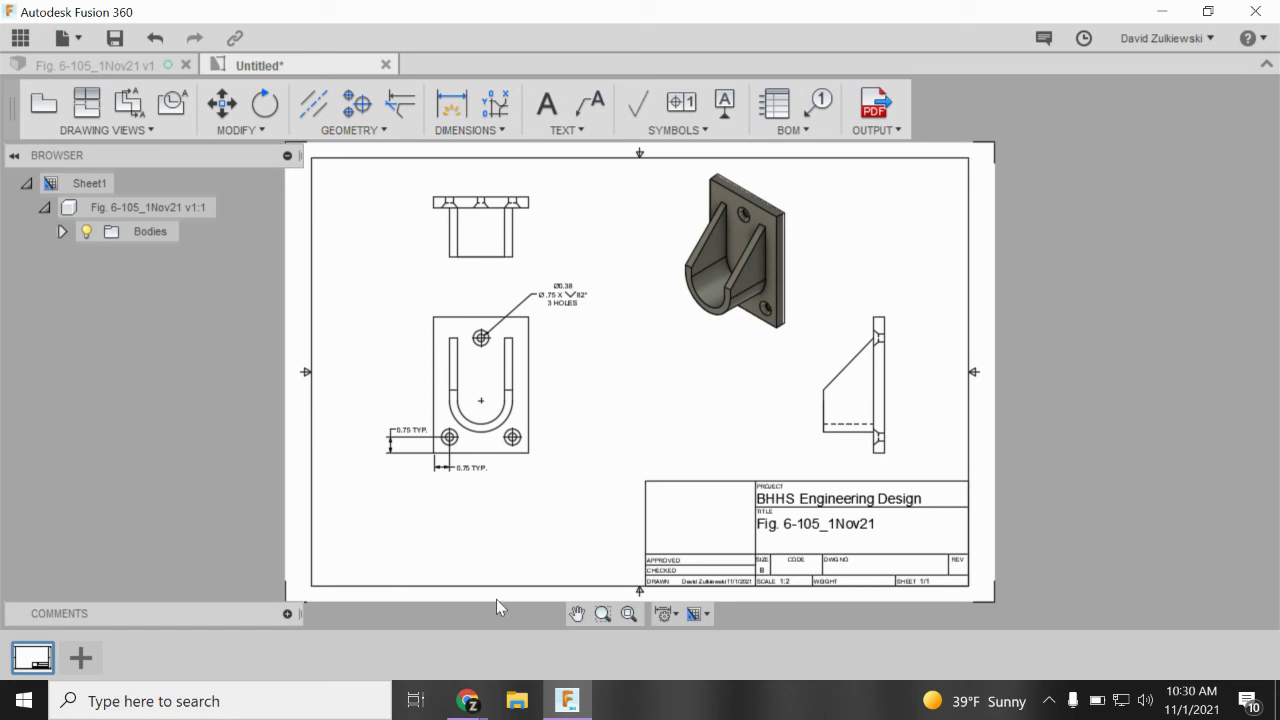
pyautogui.moveTo(468, 700)
pyautogui.click(632, 630)
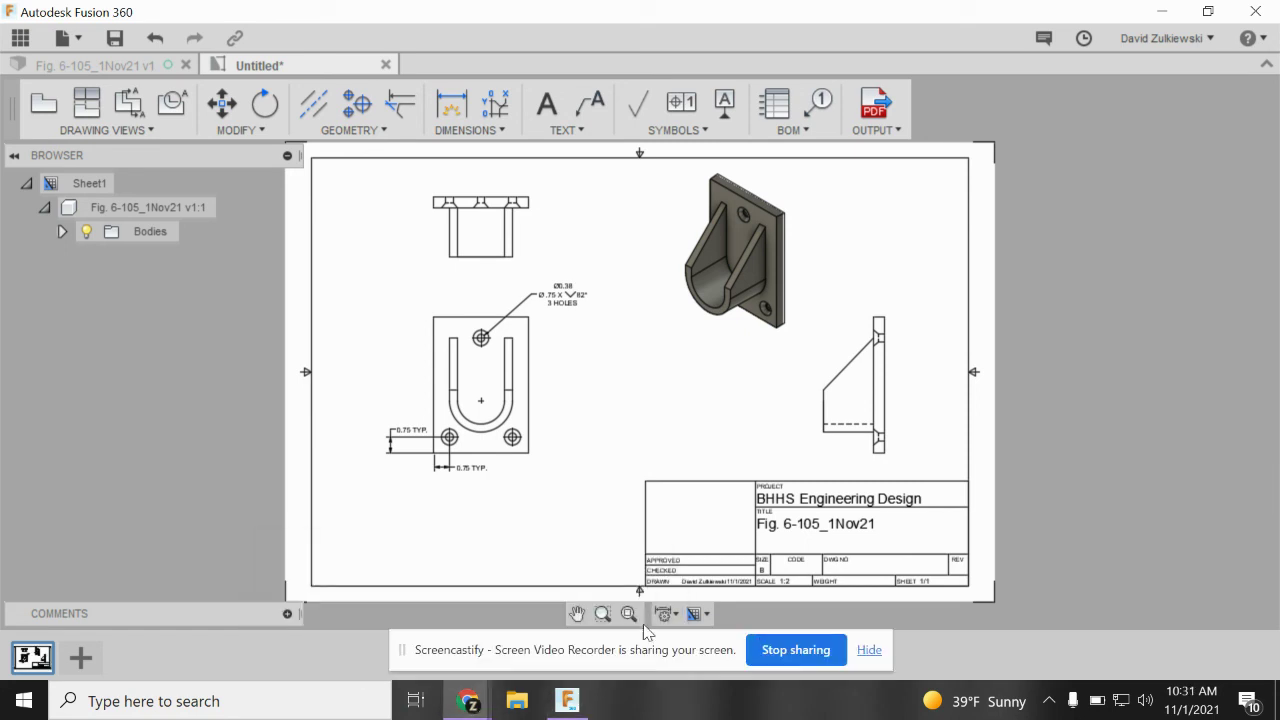